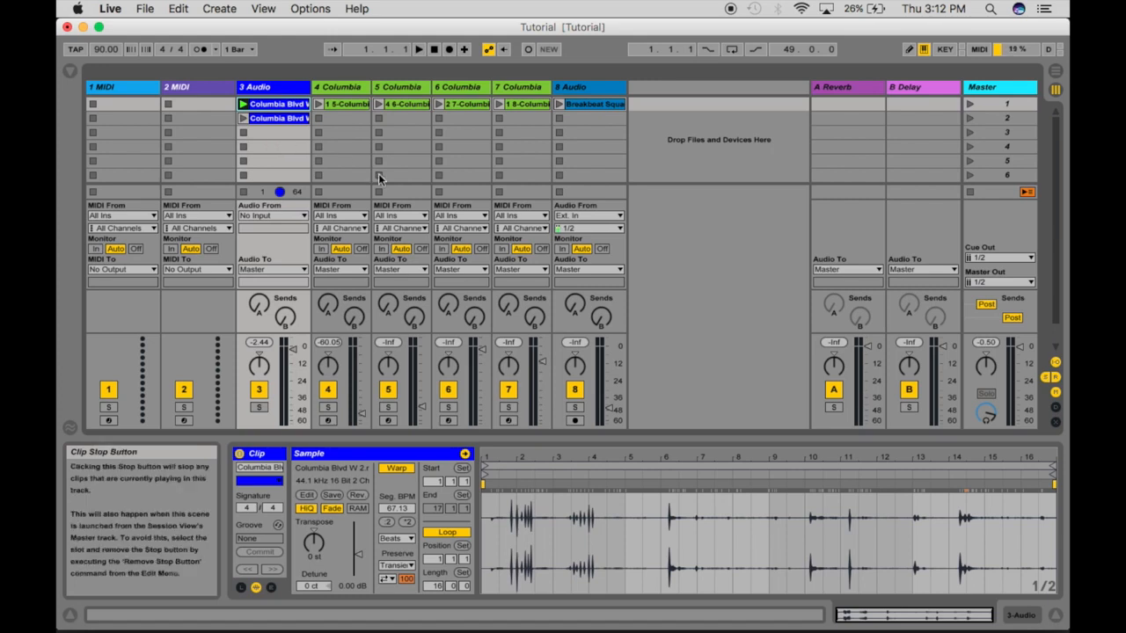
- Look at the Arrangement View, return to the Session View, and play the first clip on the 3 Audio track
click(1055, 72)
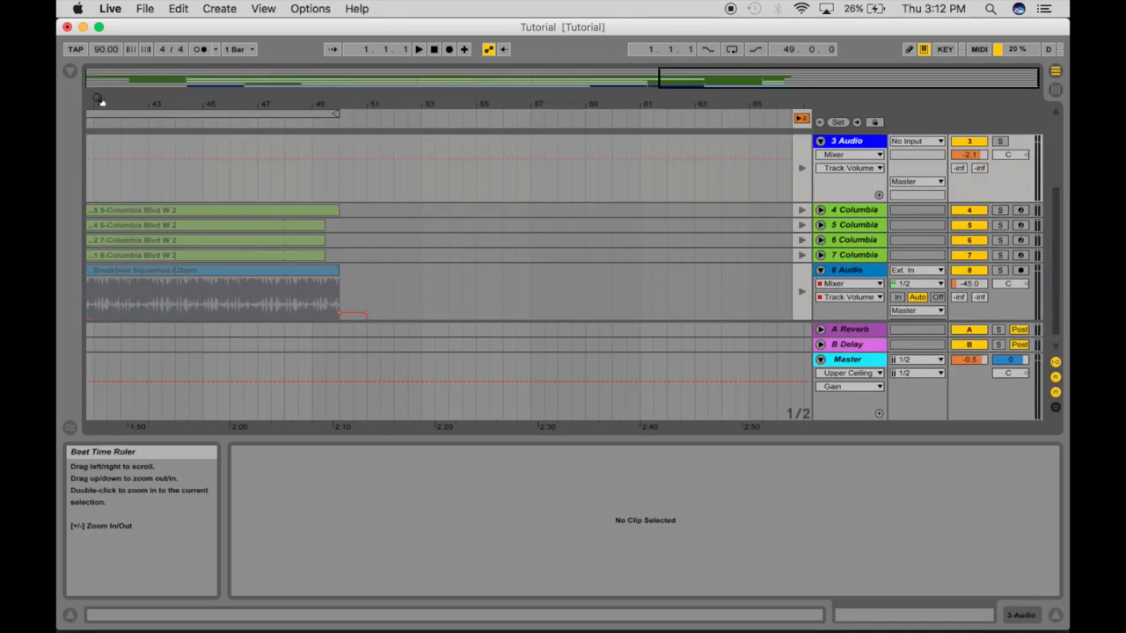
click(1054, 89)
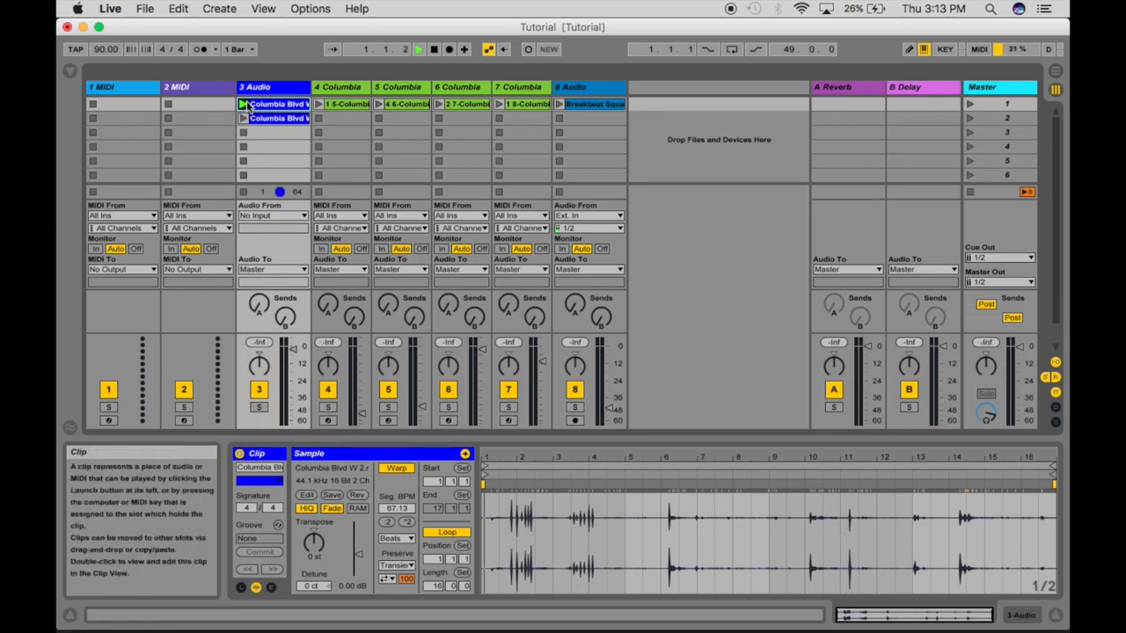
click(242, 104)
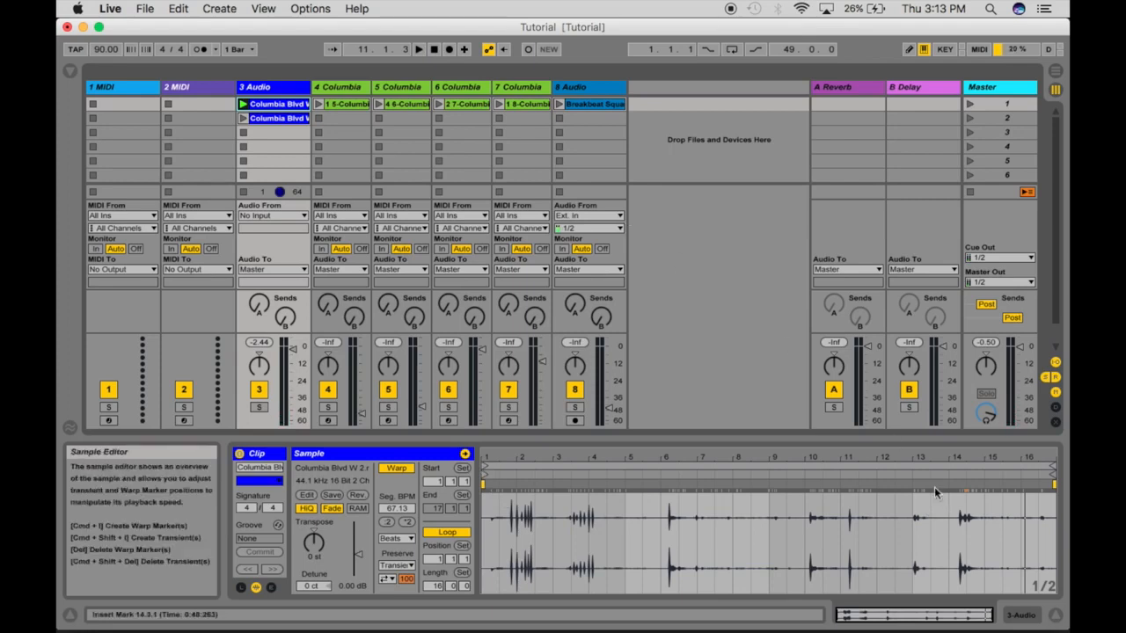
- Show the sample of the second clip on the 3 Audio track, stop the first clip, and play the second
click(274, 117)
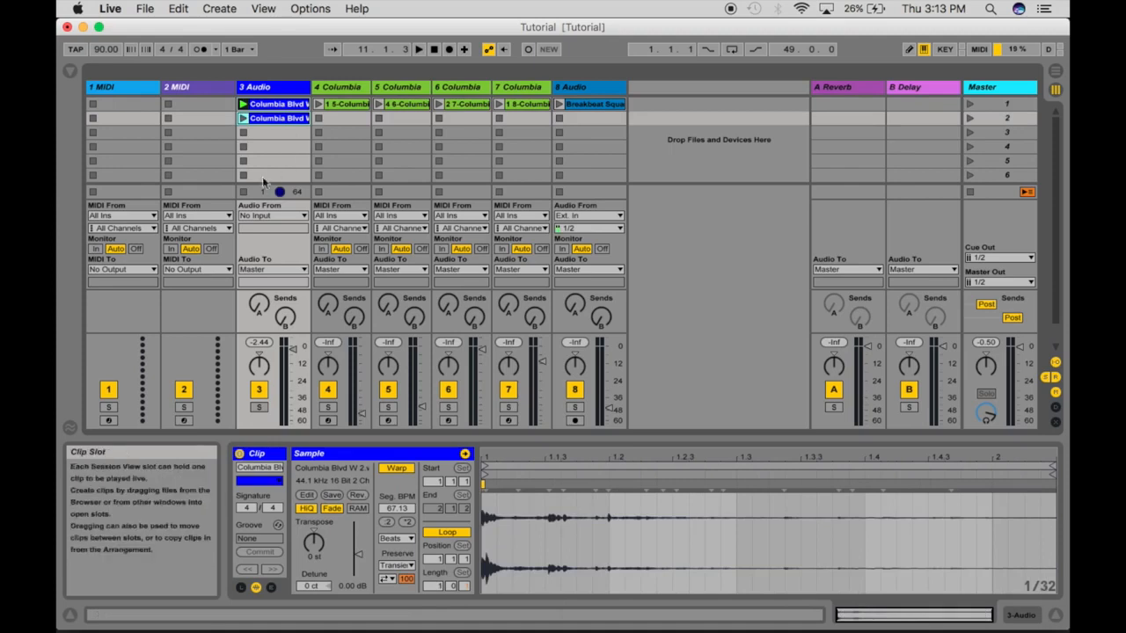
click(244, 136)
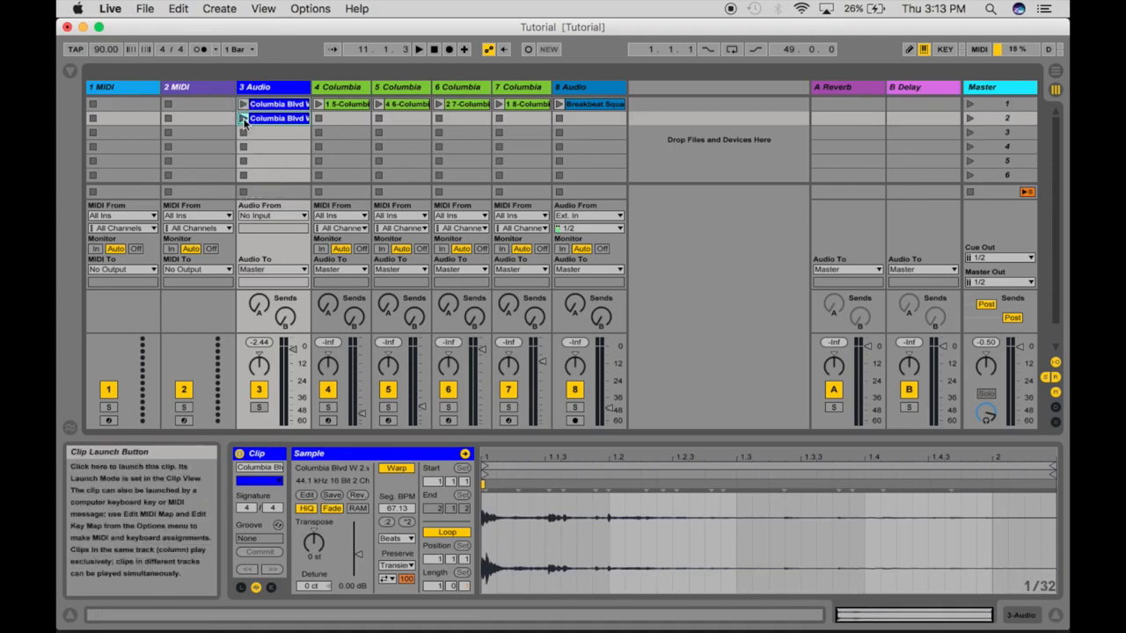
click(244, 120)
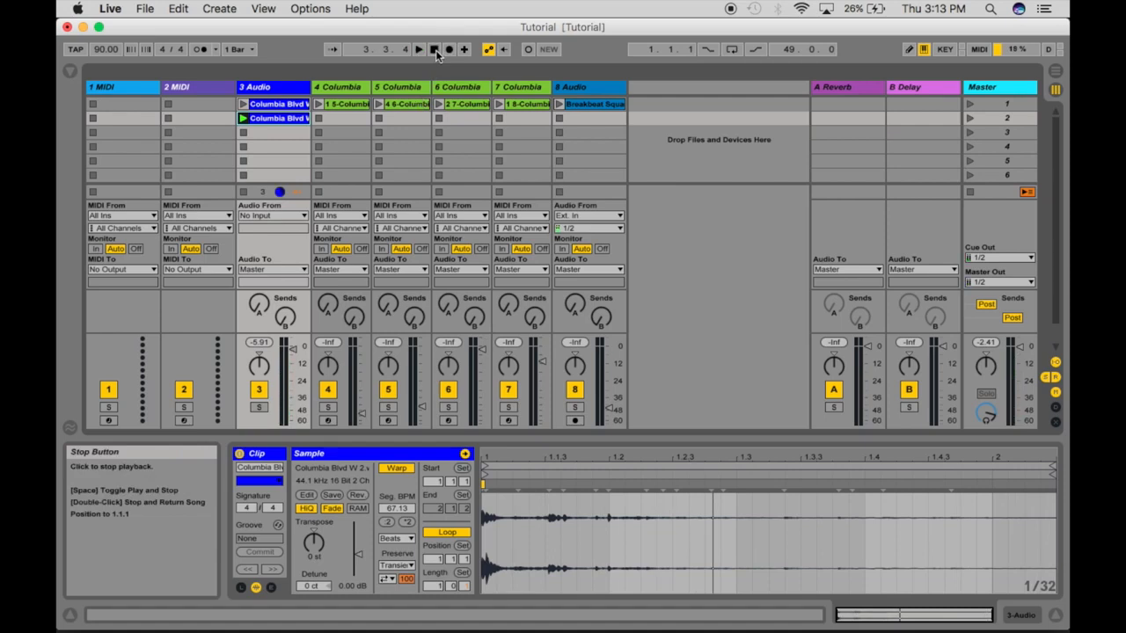
- Look through the Sampler and Simpler entries among the browser's instruments, then hide the browser
click(73, 73)
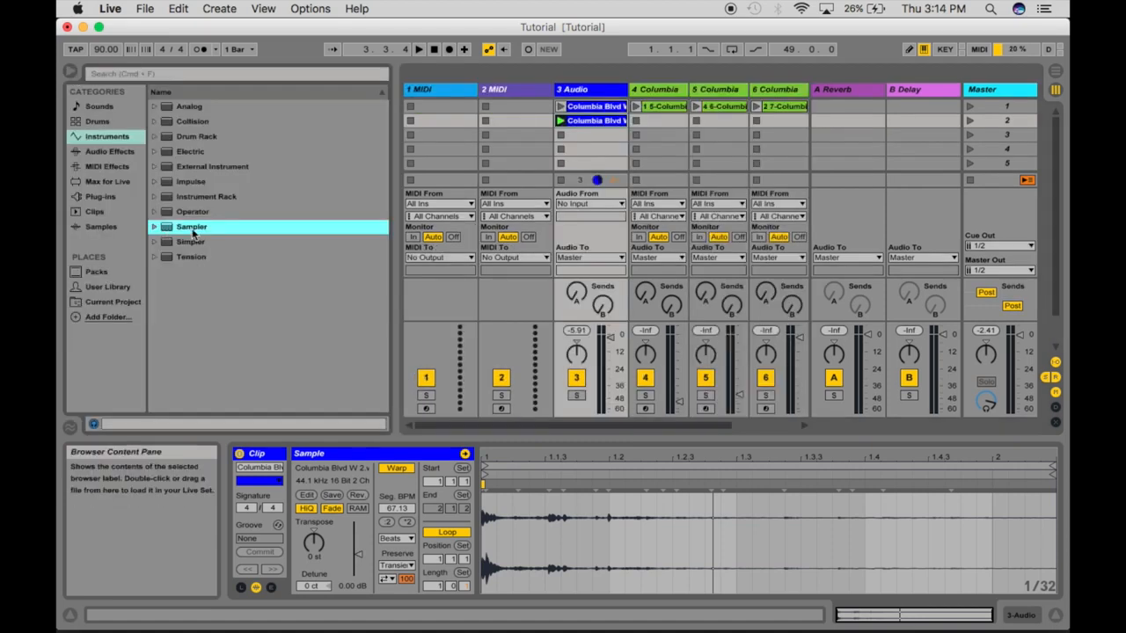
click(154, 242)
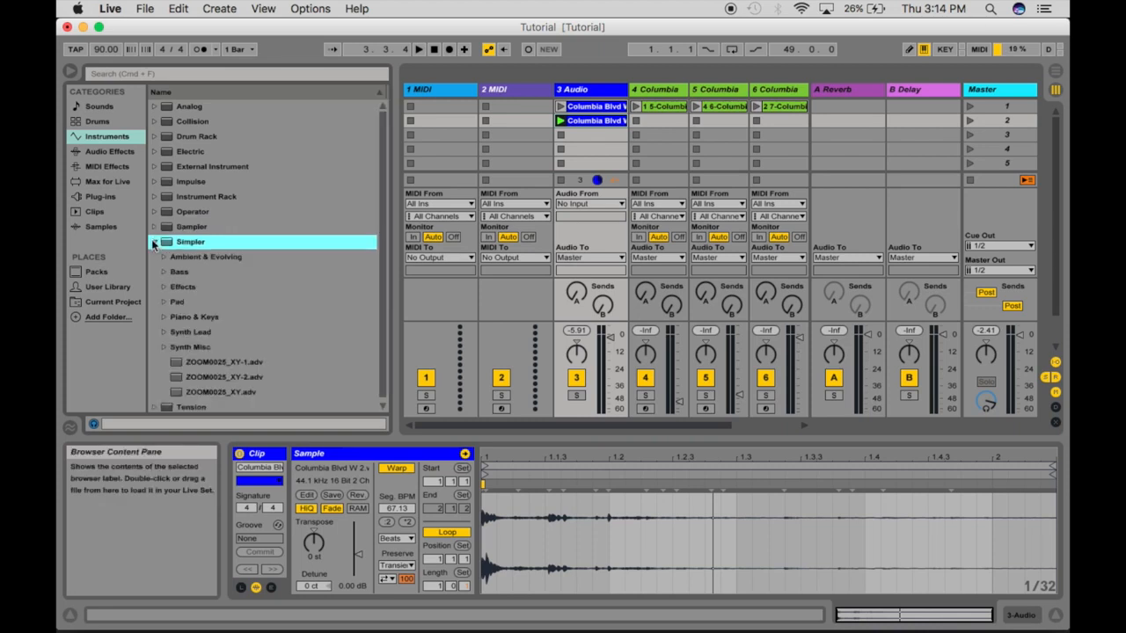
click(154, 242)
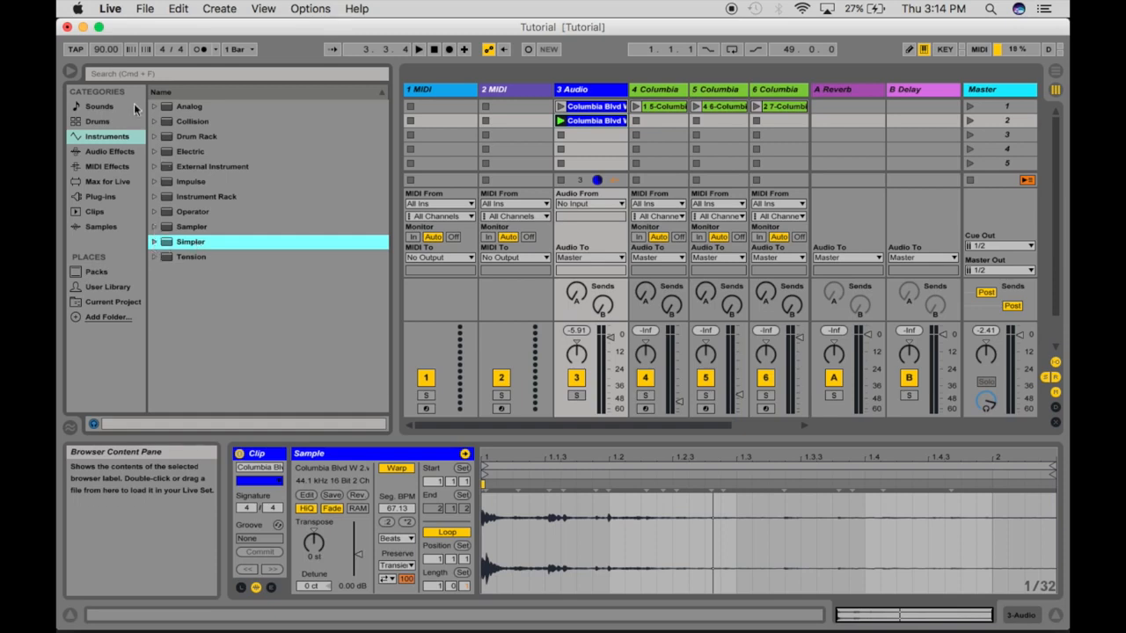
click(71, 77)
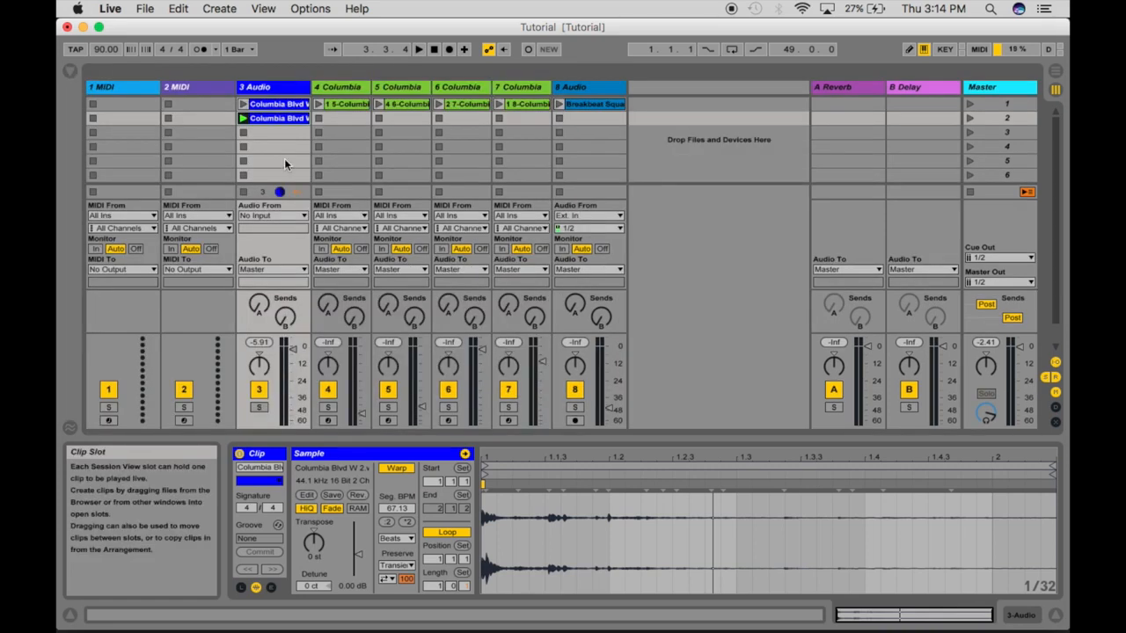
- In the 4 Columbia track's Sampler, extend both the sample end and the loop end to 177352
click(327, 87)
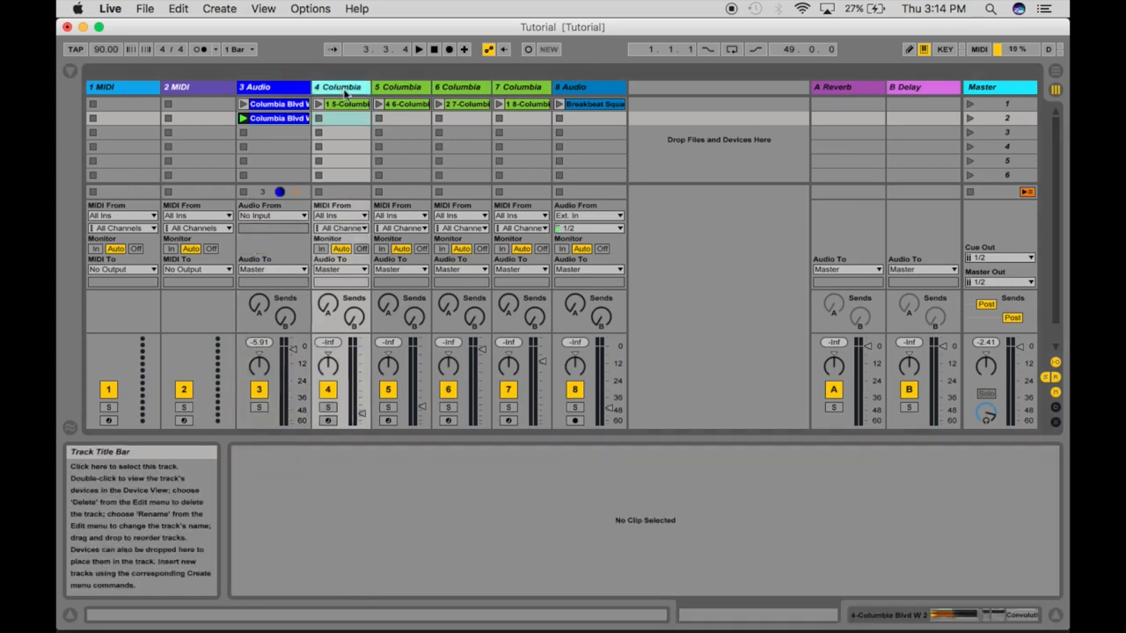
click(962, 619)
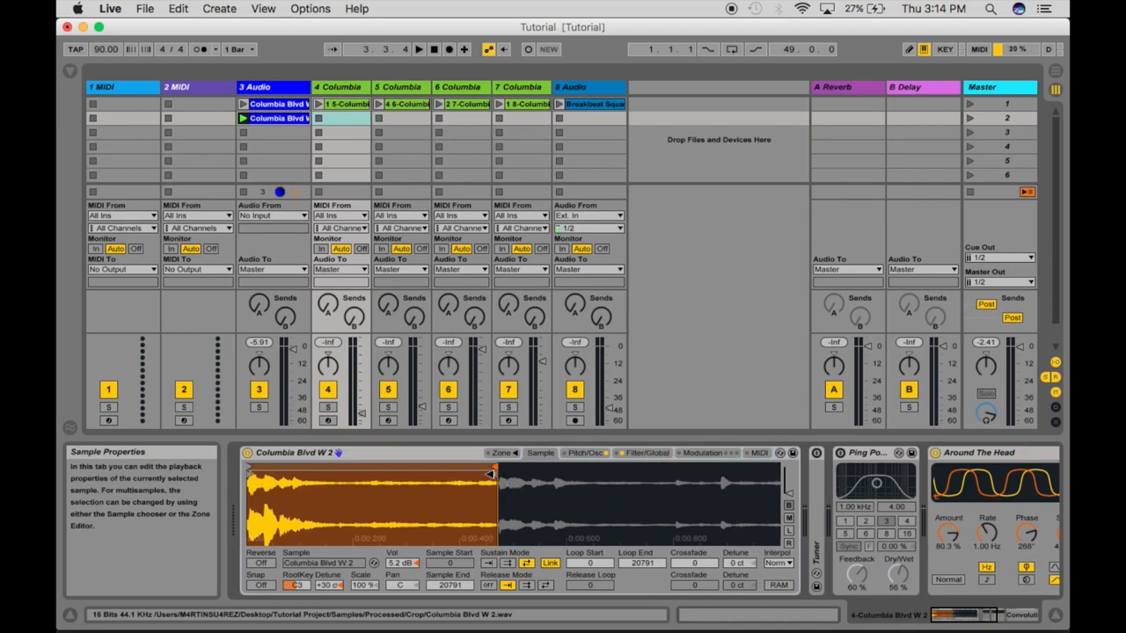
mouse_move(490, 475)
mouse_down()
mouse_move(733, 546)
mouse_move(804, 535)
mouse_up()
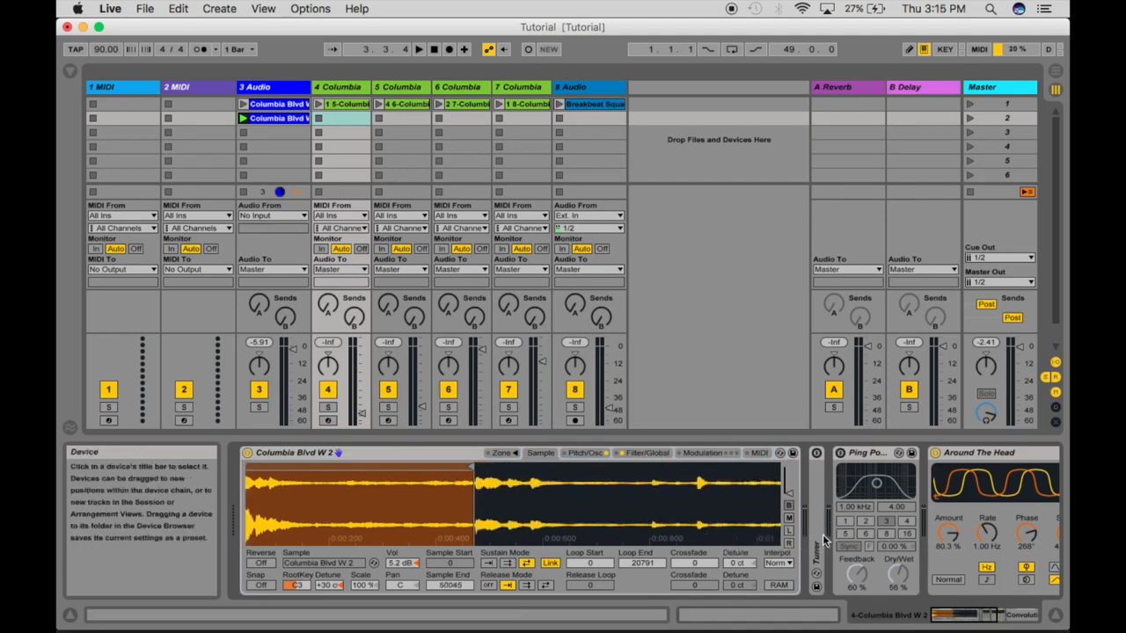
drag(591, 518, 340, 513)
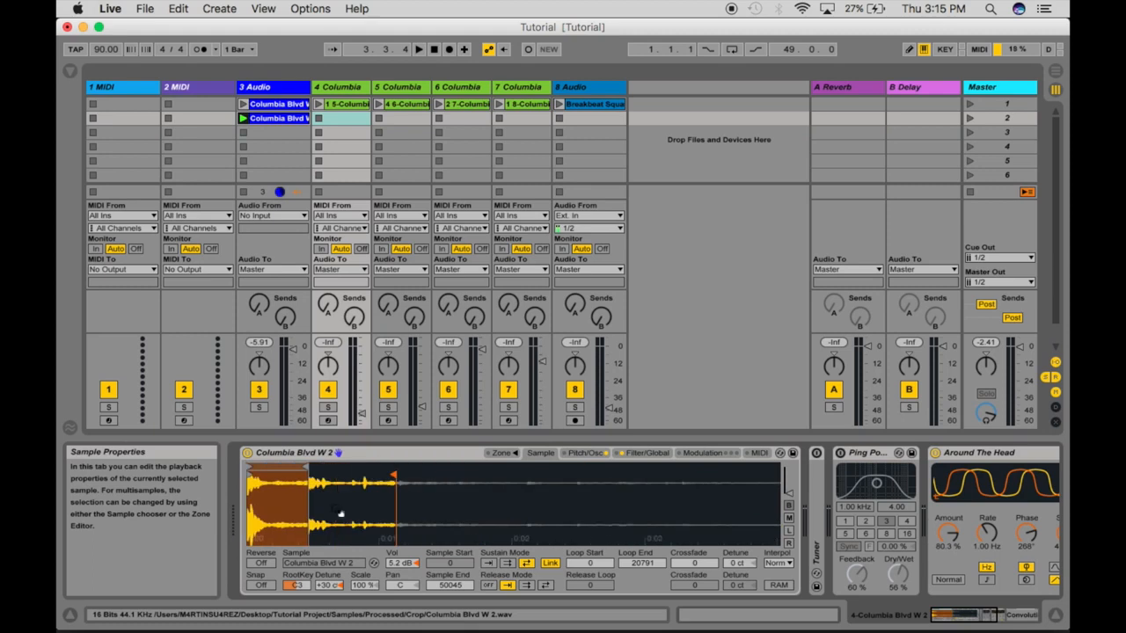
mouse_move(390, 475)
mouse_down()
mouse_move(638, 445)
mouse_move(869, 460)
mouse_up()
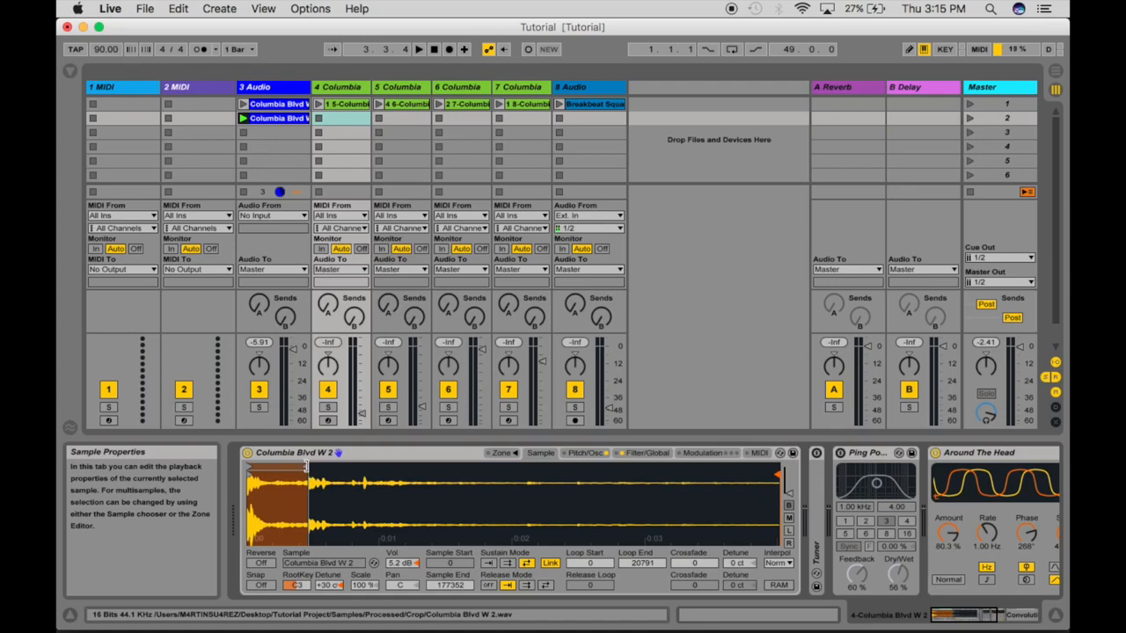
mouse_move(306, 466)
mouse_down()
mouse_move(550, 472)
mouse_move(843, 459)
mouse_up()
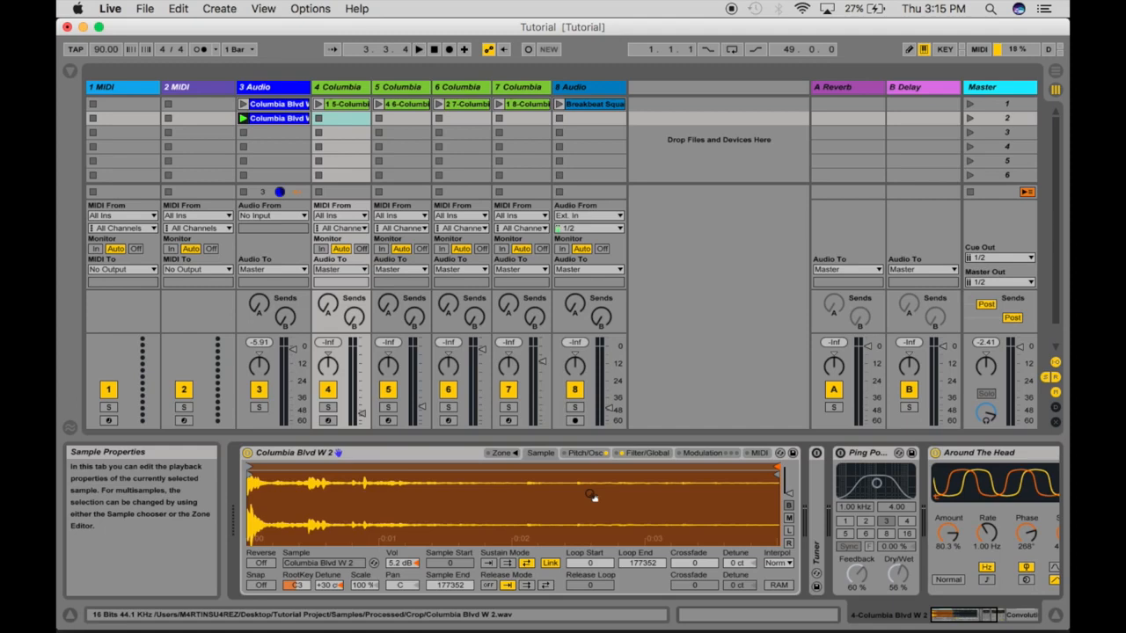
- Unfold the Tuner and turn off Sampler's modulation oscillator, pitch envelope and filter
double_click(815, 484)
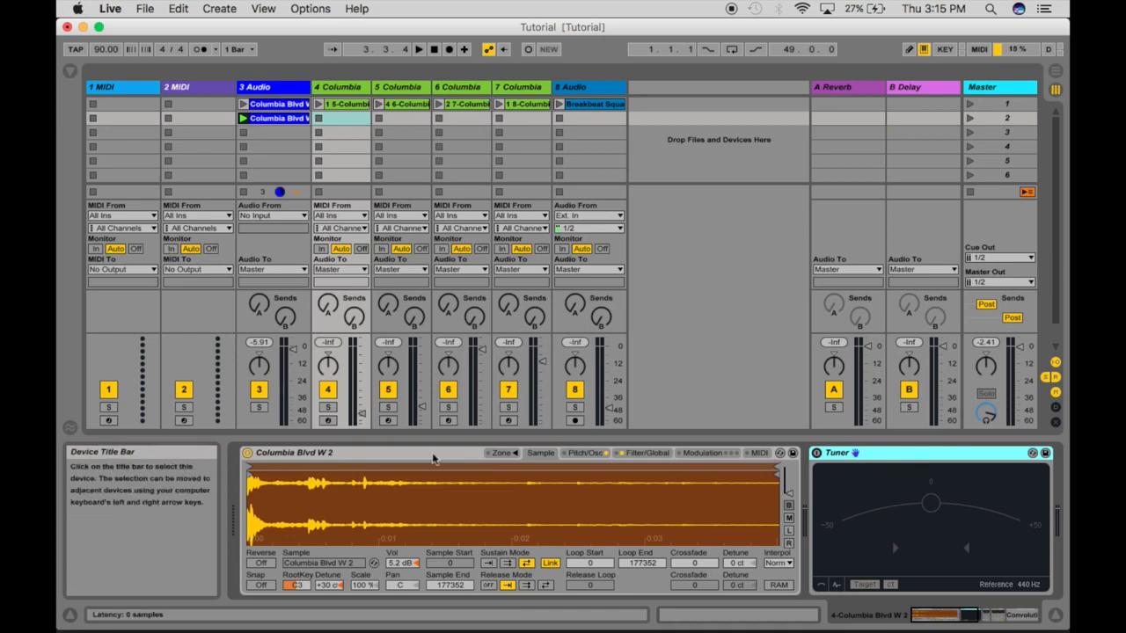
click(584, 453)
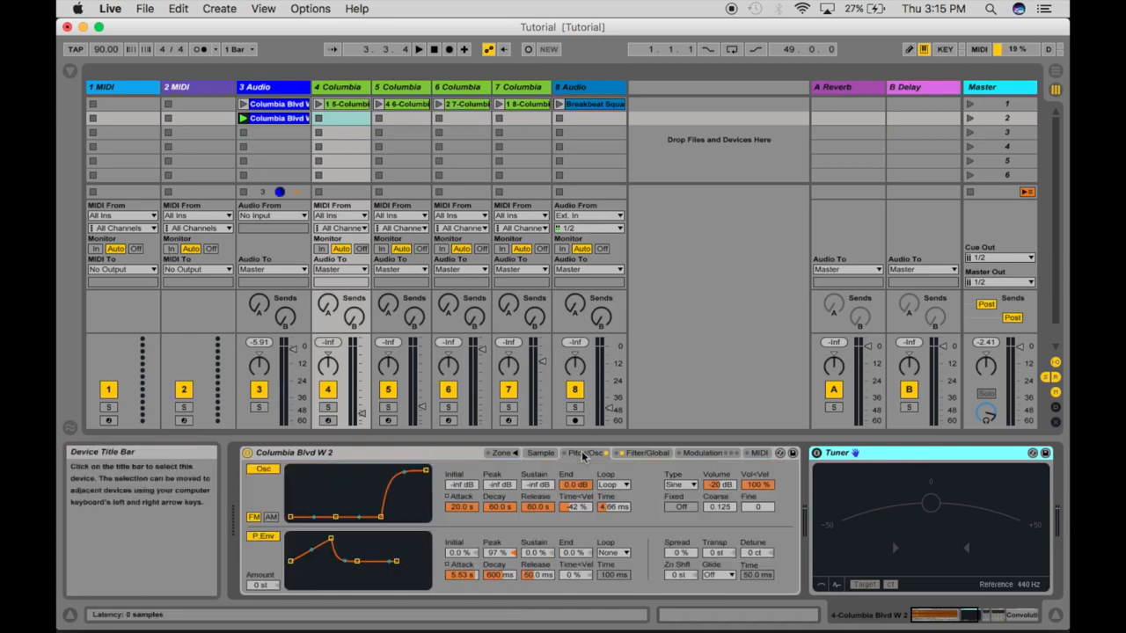
click(263, 469)
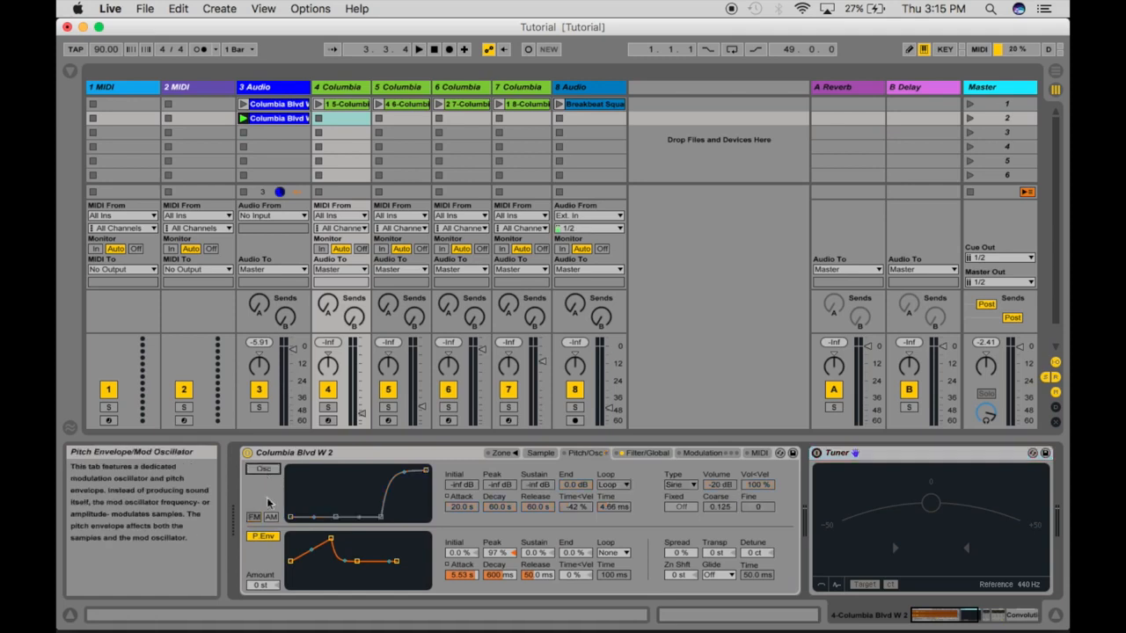
click(263, 536)
click(643, 452)
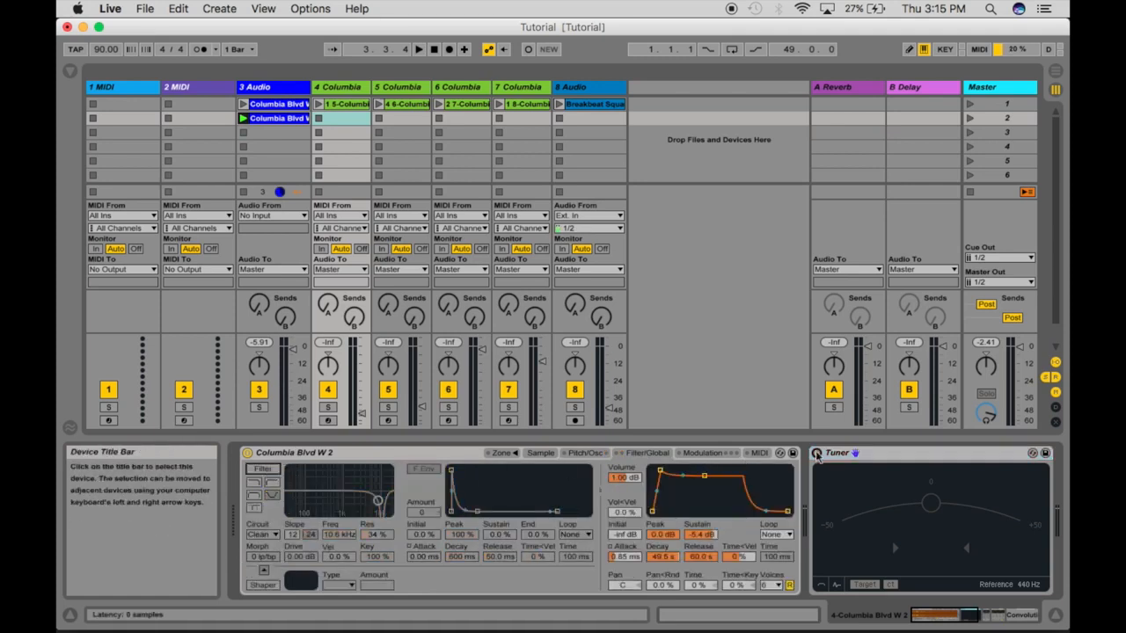
- Turn off the Convolution Reverb Pro in the 4 Columbia track's device chain
scroll(941, 503, right, 10)
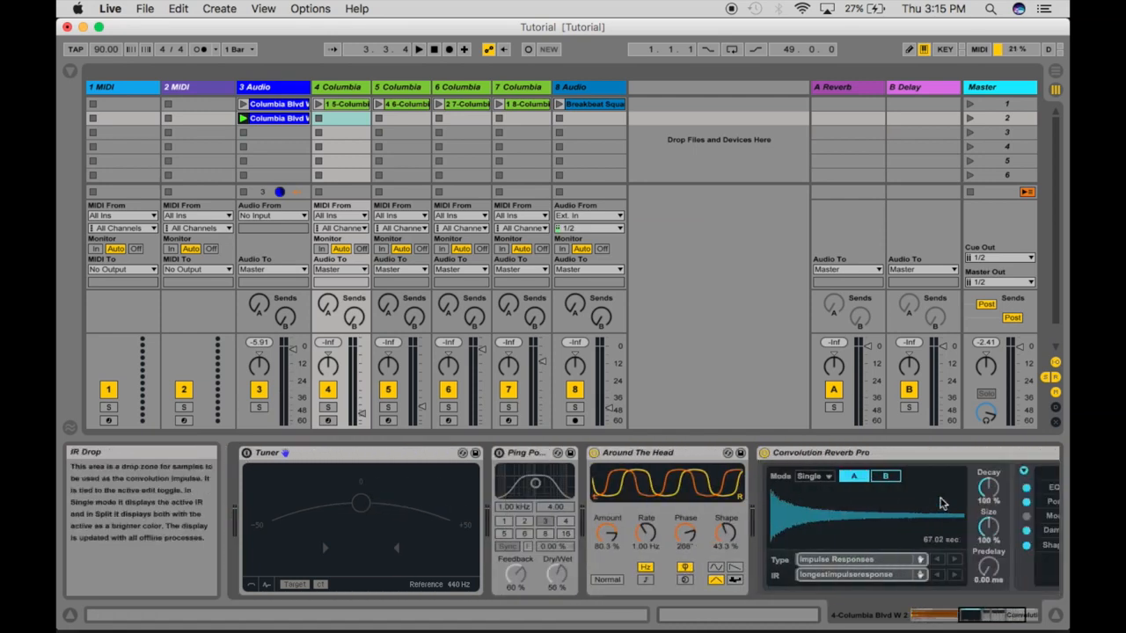
click(764, 453)
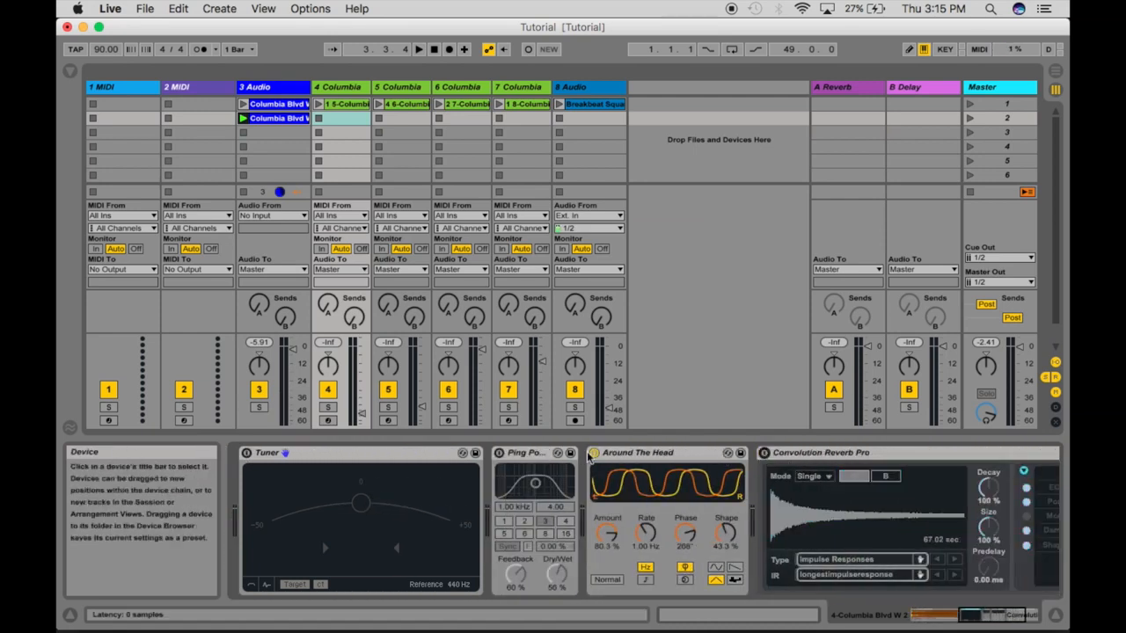
scroll(451, 462, left, 10)
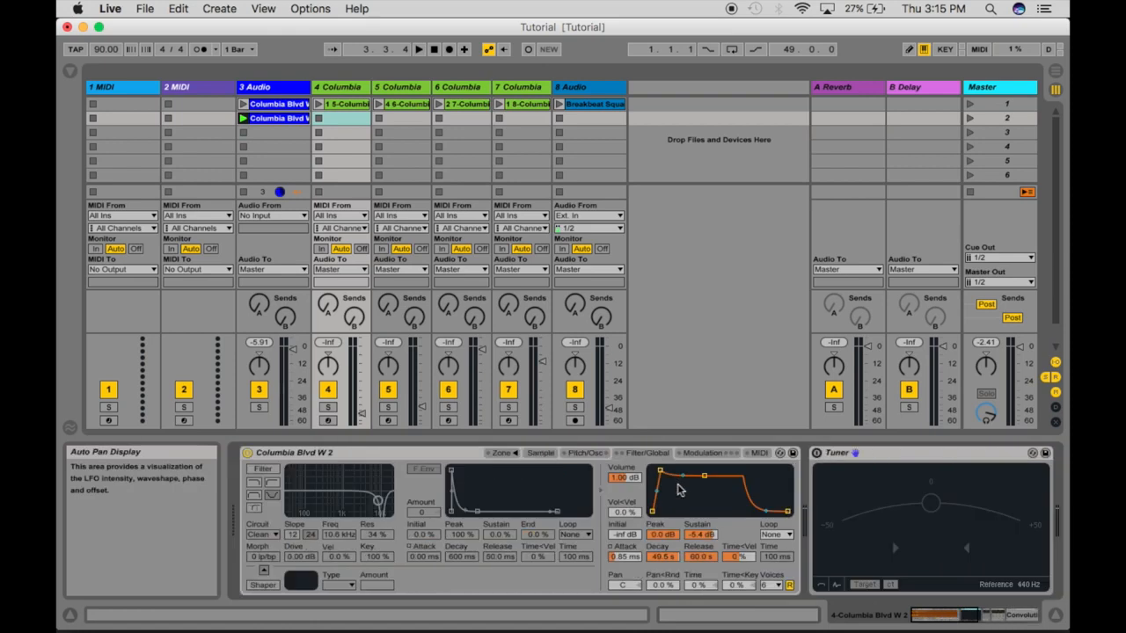
- View Sampler's key zone editor, then close it and return to the sample waveform
click(503, 453)
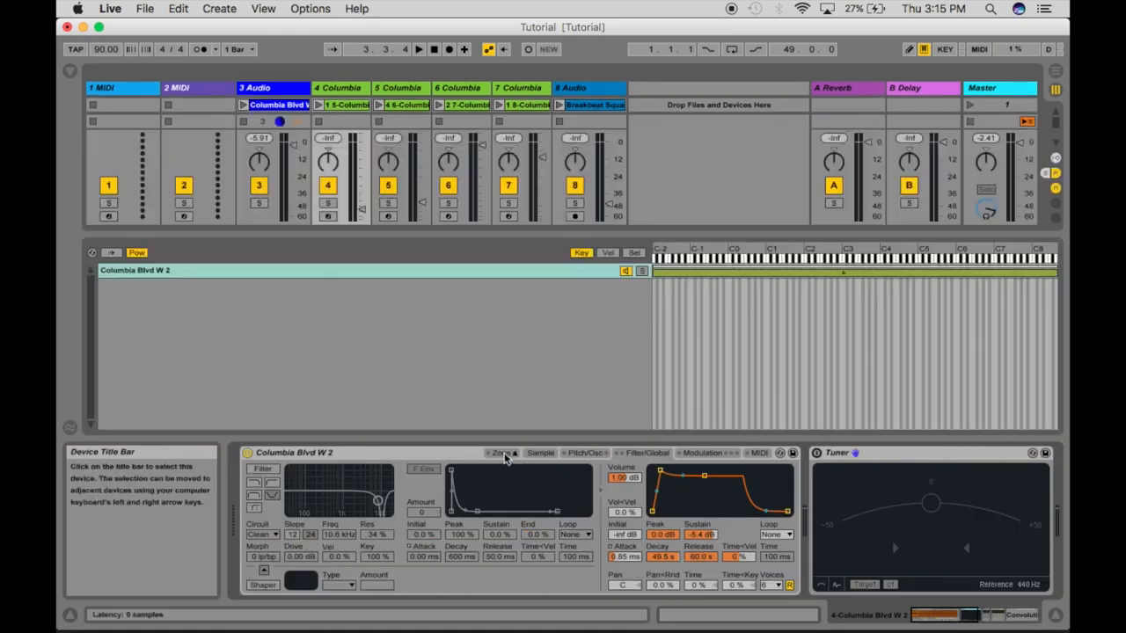
click(542, 457)
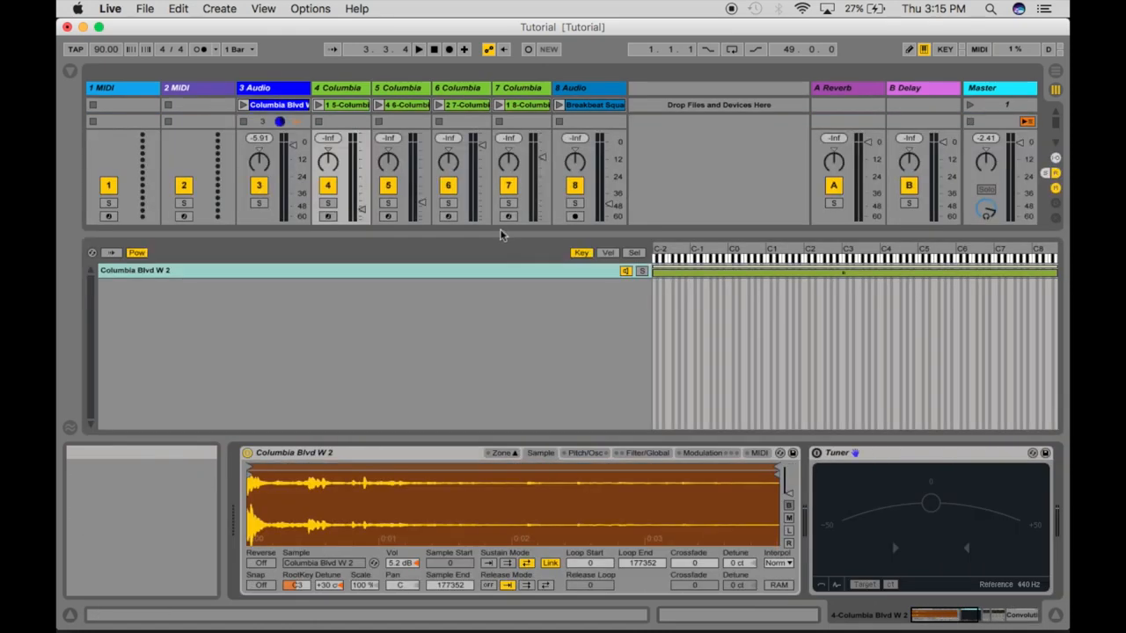
click(497, 233)
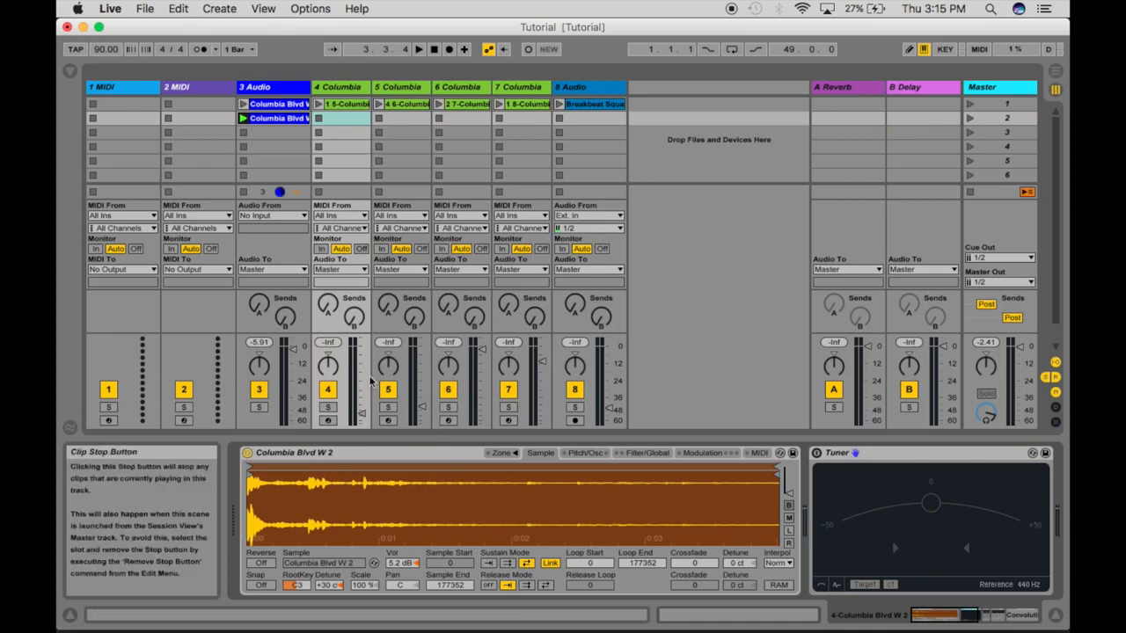
- Arm the 4 Columbia track, play test notes with the computer keyboard octave at C4 to D5, and raise the track volume close to 0 dB
click(327, 422)
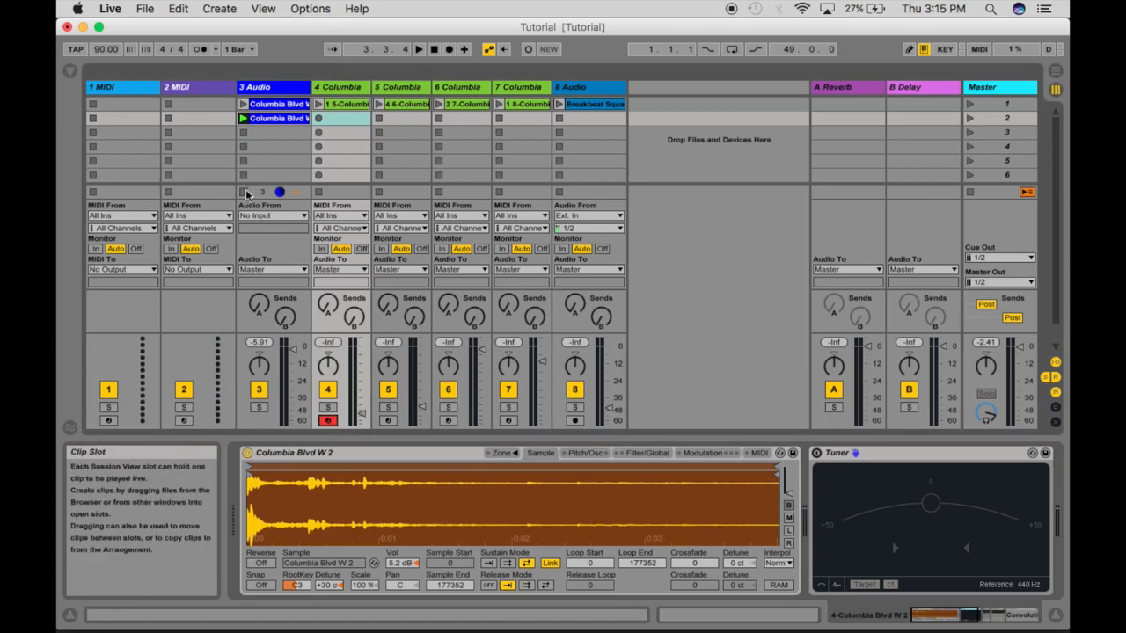
key(a)
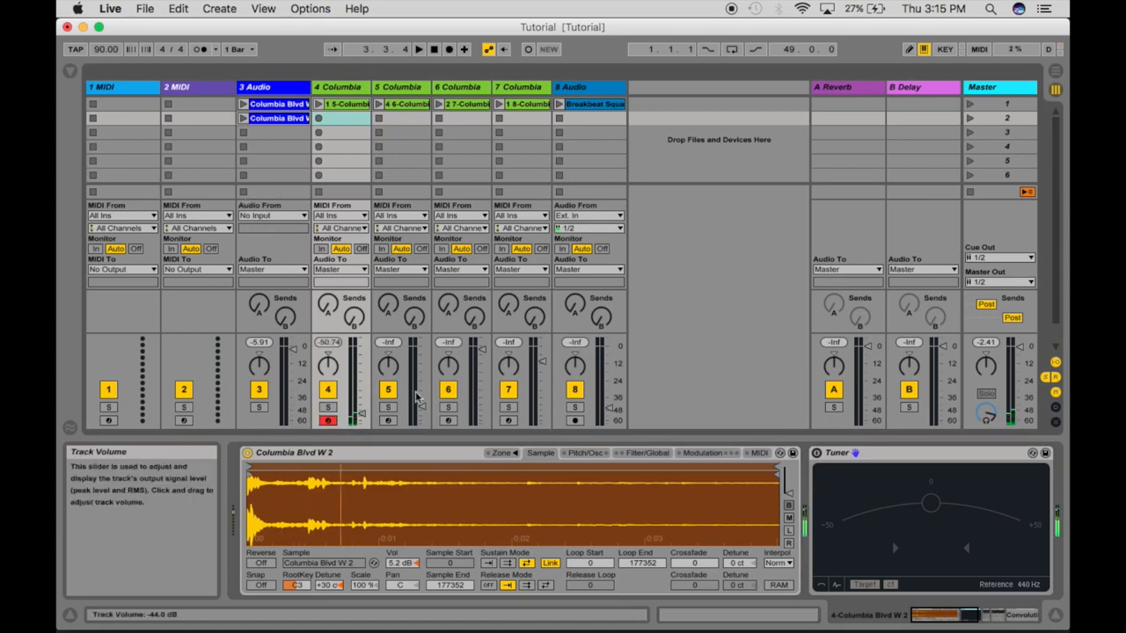
key(x)
key(a)
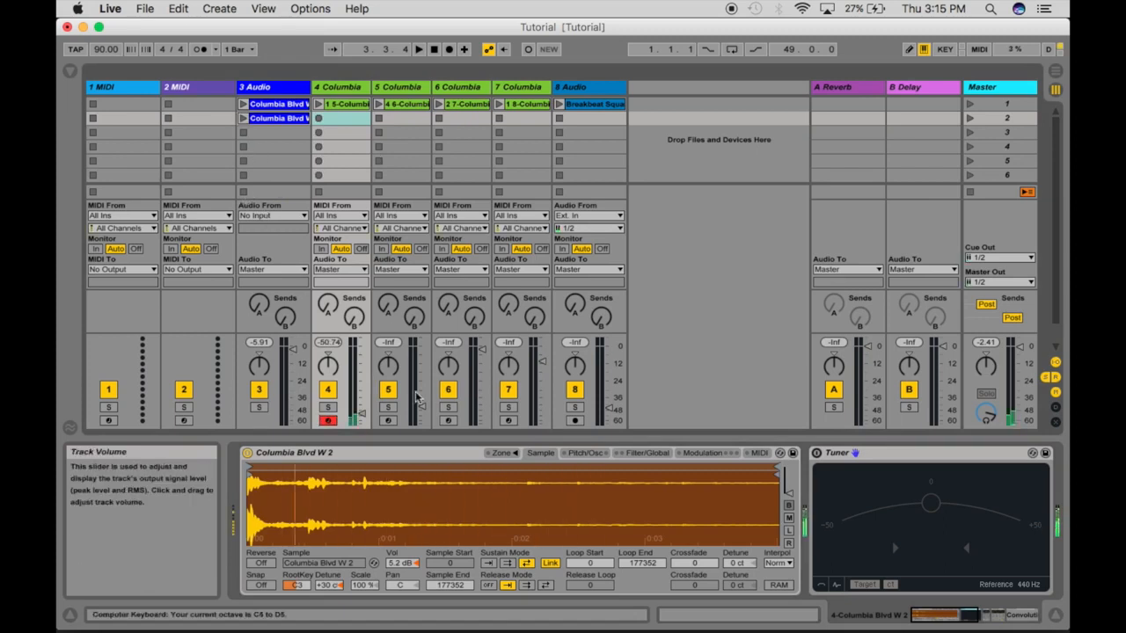
key(a)
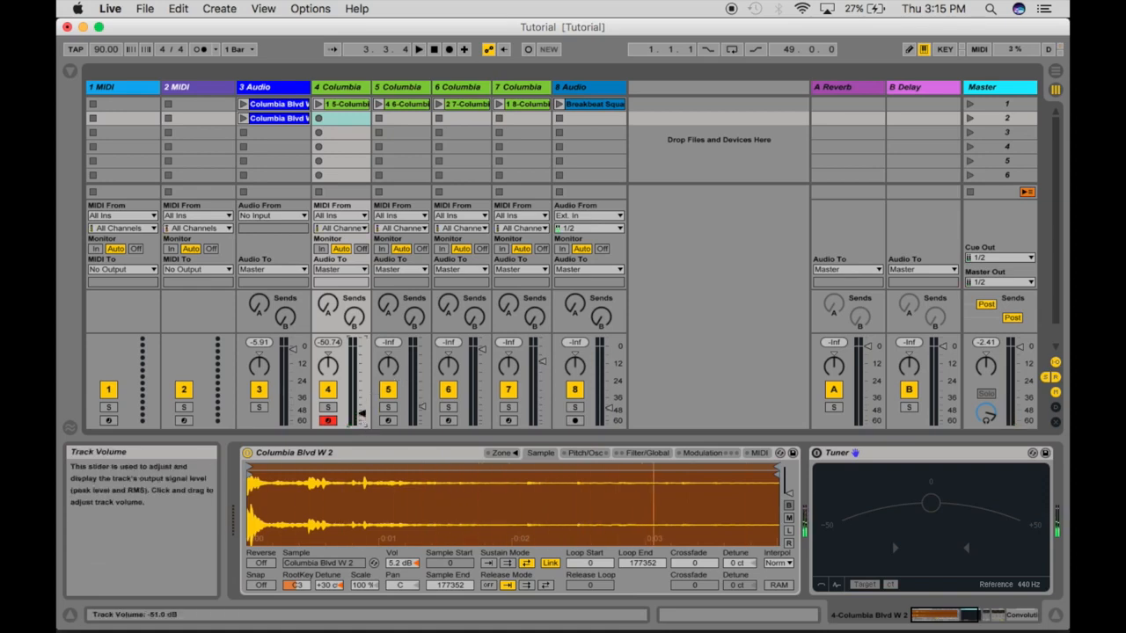
drag(362, 421, 363, 353)
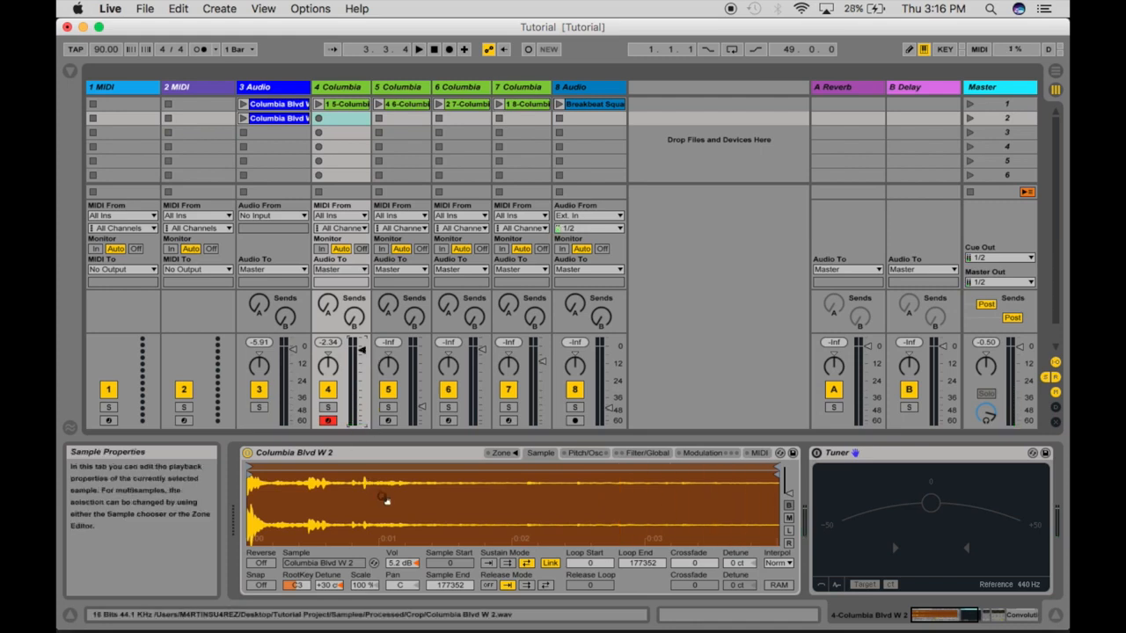
- Turn on the Tuner and reset the Sampler sample's detune to 0 ct, playing test notes to check the pitch
click(816, 454)
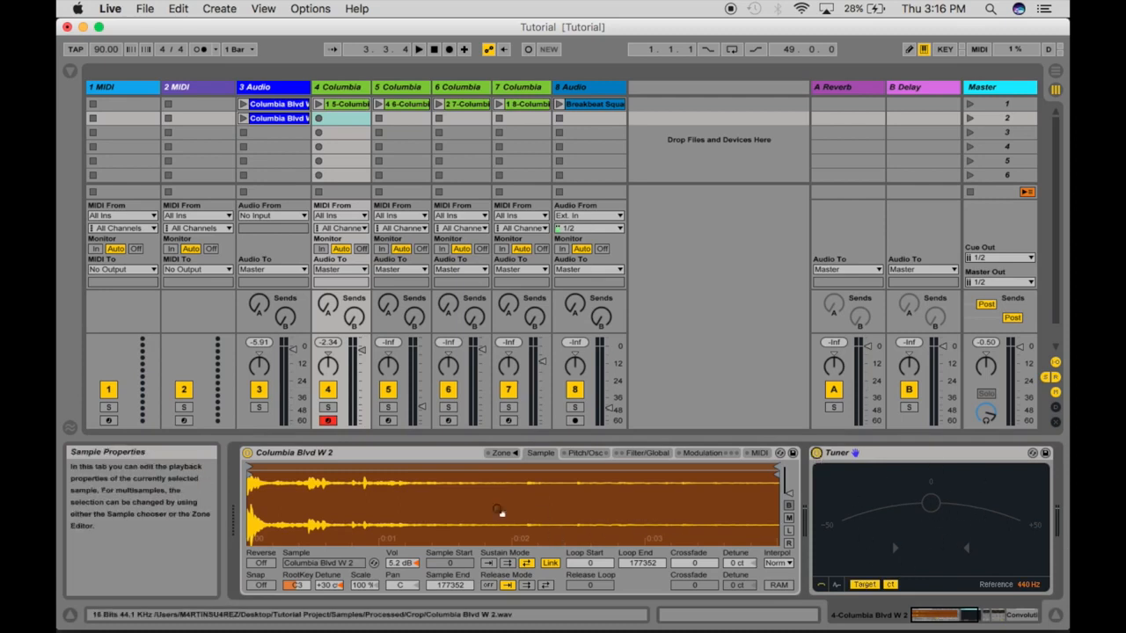
key(a)
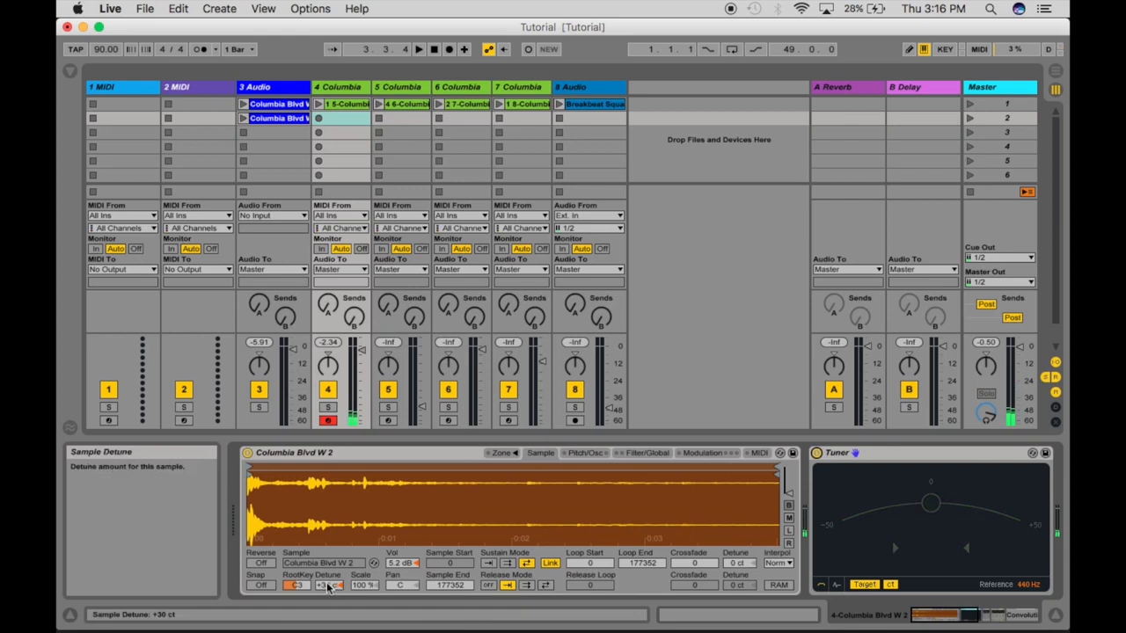
drag(329, 585, 329, 586)
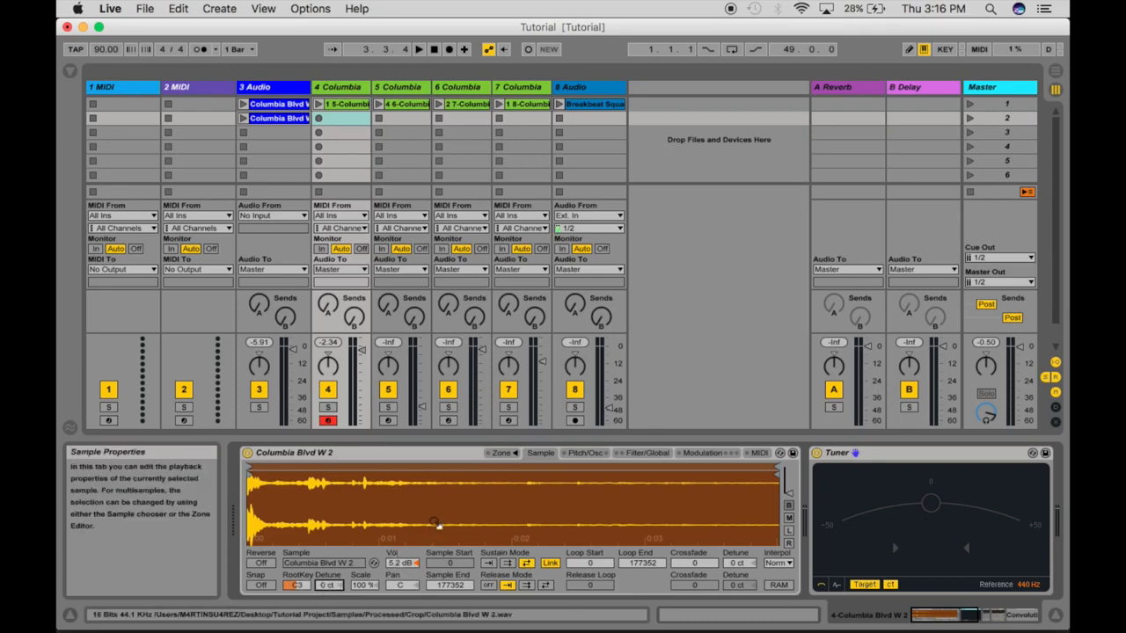
key(a)
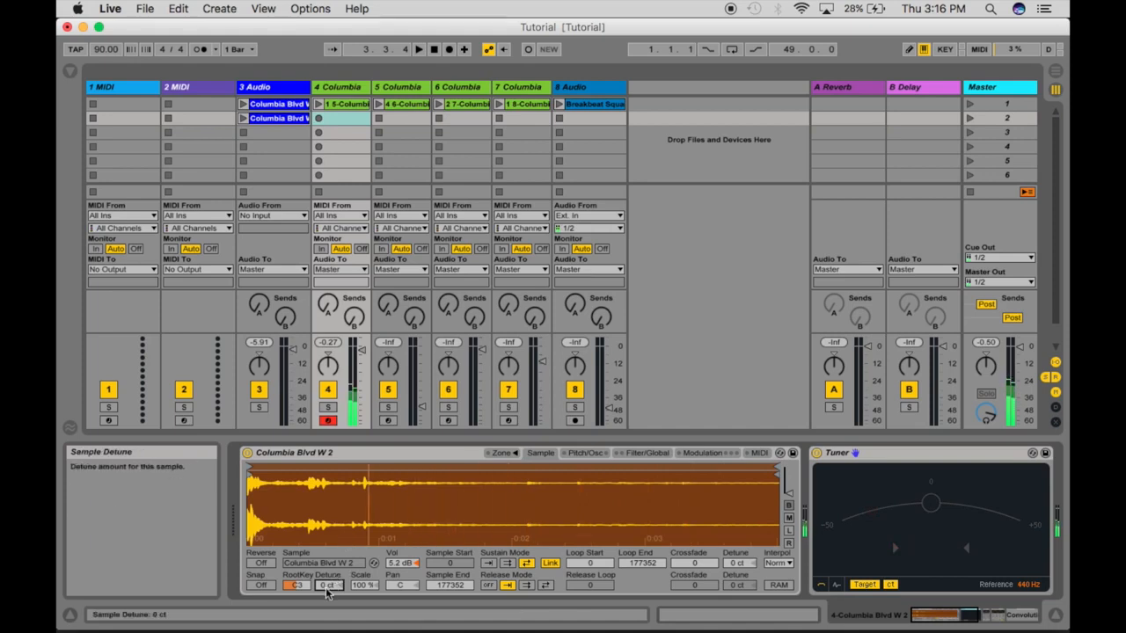
- Set the sample's detune to +30 ct, and shorten both the loop end and the sample end to 20230
drag(325, 587, 325, 561)
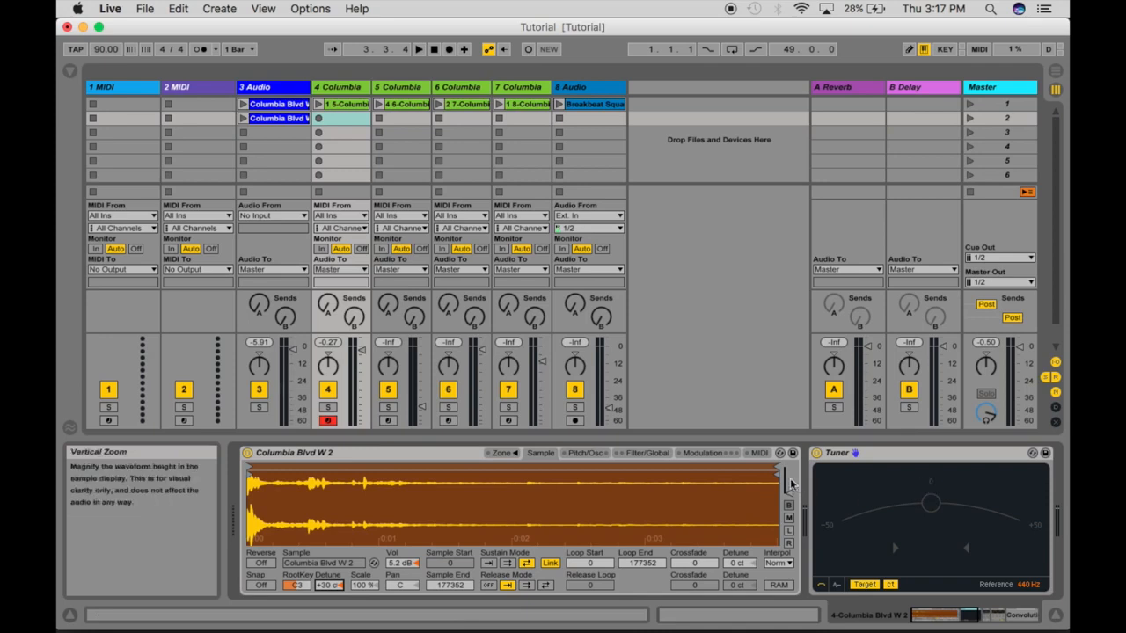
drag(777, 472, 304, 477)
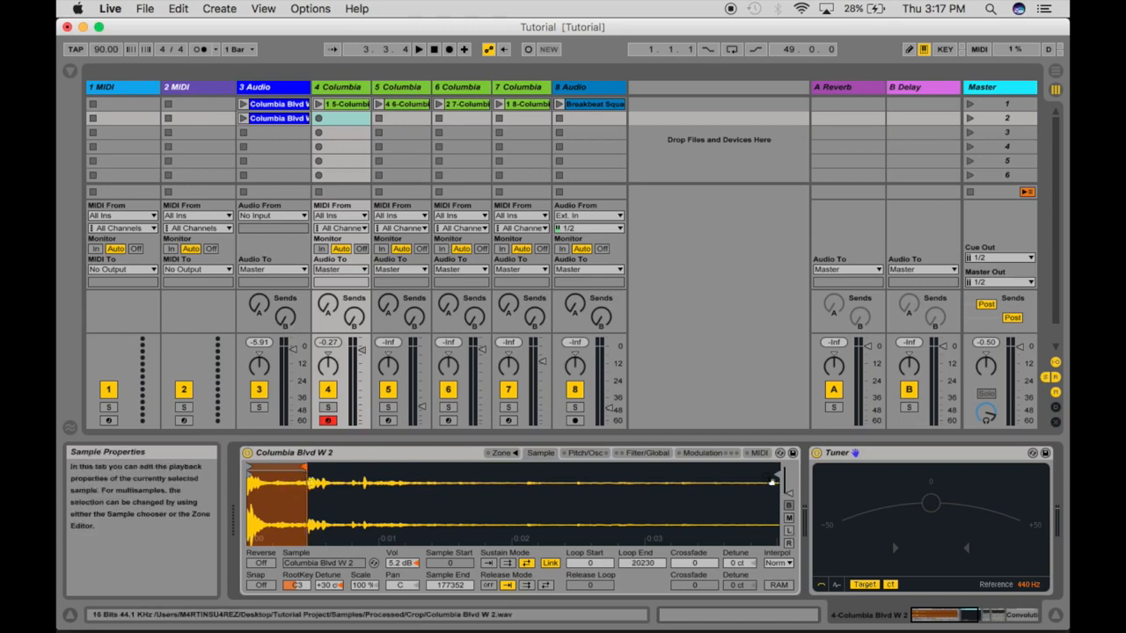
drag(774, 472, 293, 520)
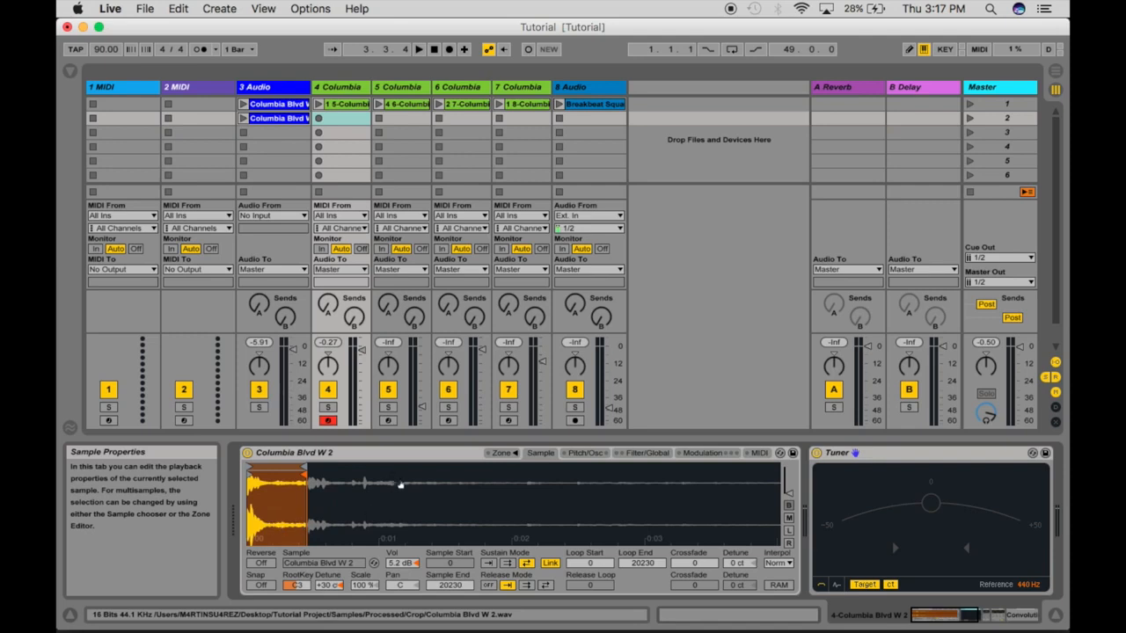
drag(390, 485, 391, 562)
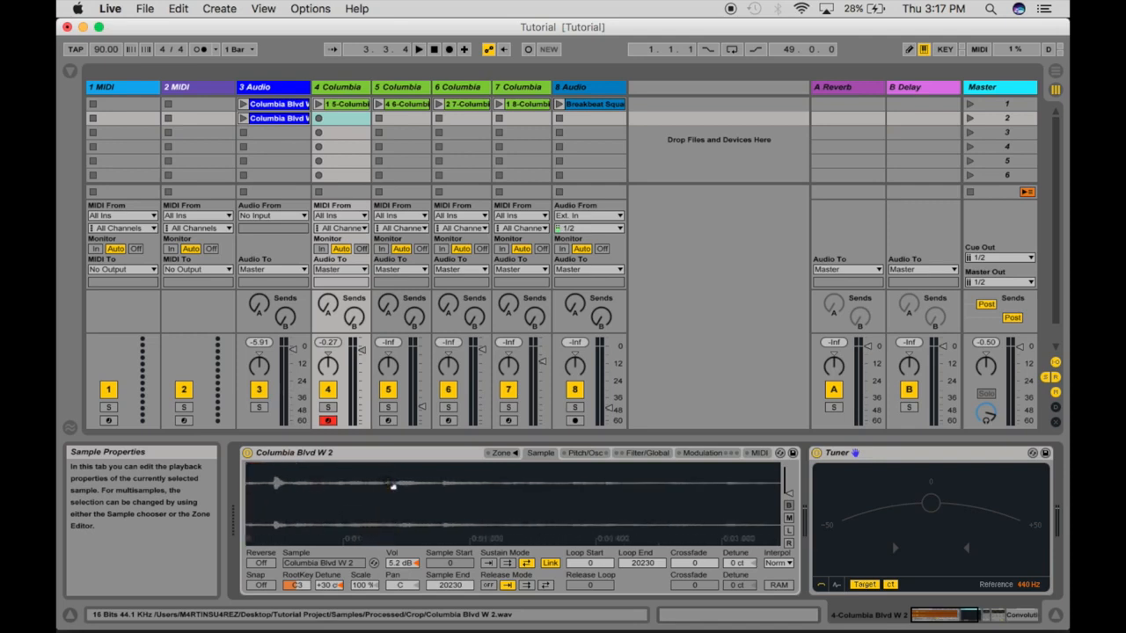
scroll(393, 486, left, 10)
key(a)
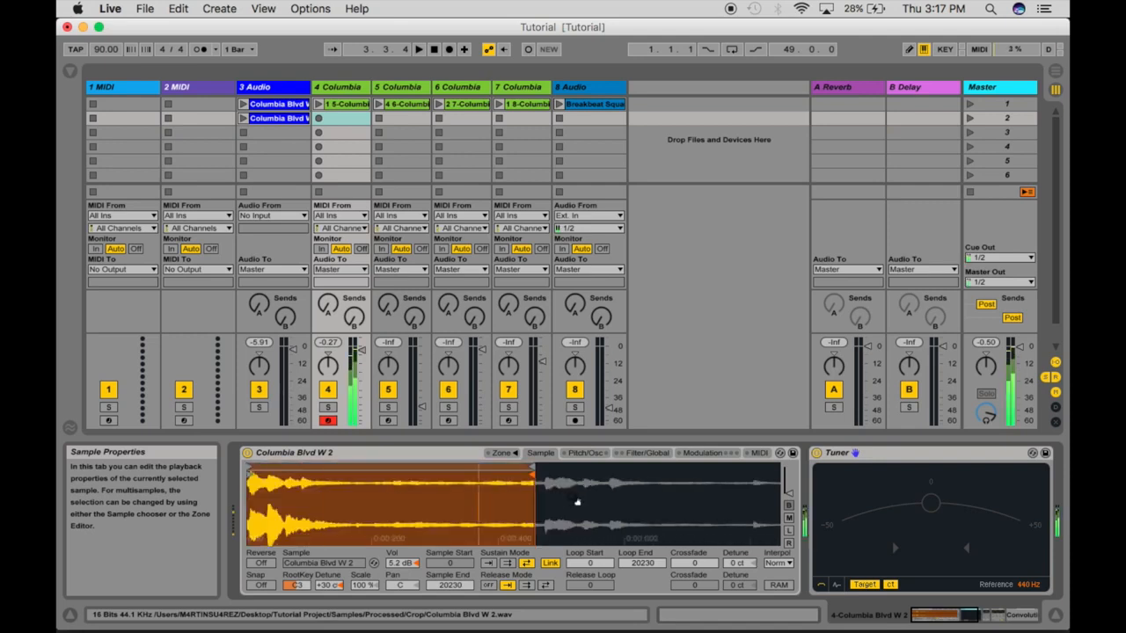
- Compare the sample without a sustain loop against the back-and-forth loop by playing test notes
click(489, 563)
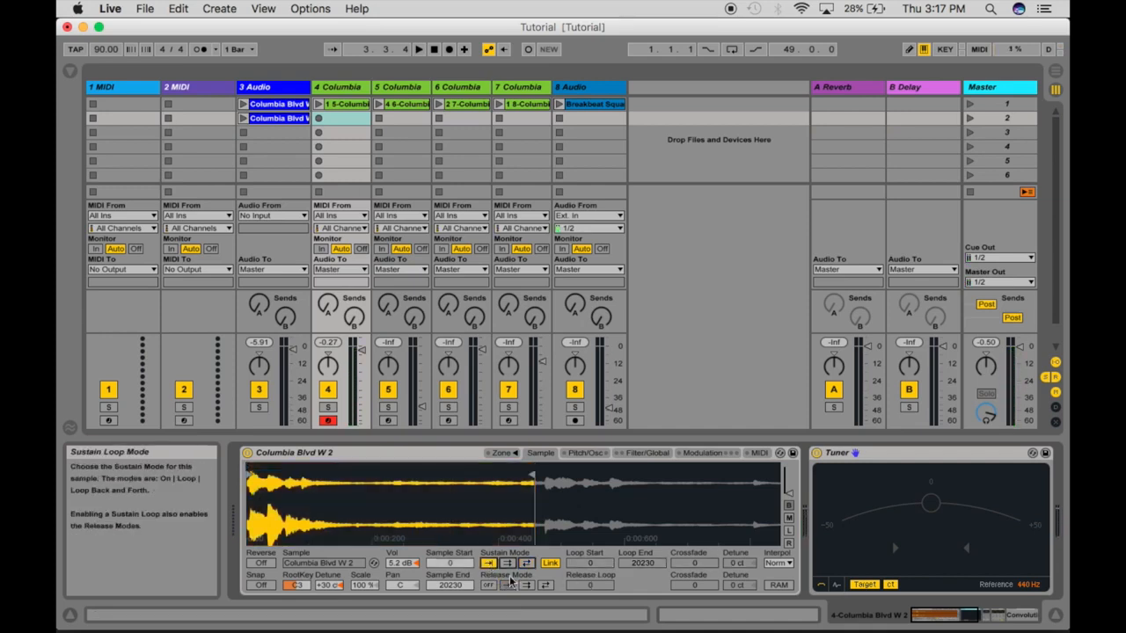
key(a)
click(526, 564)
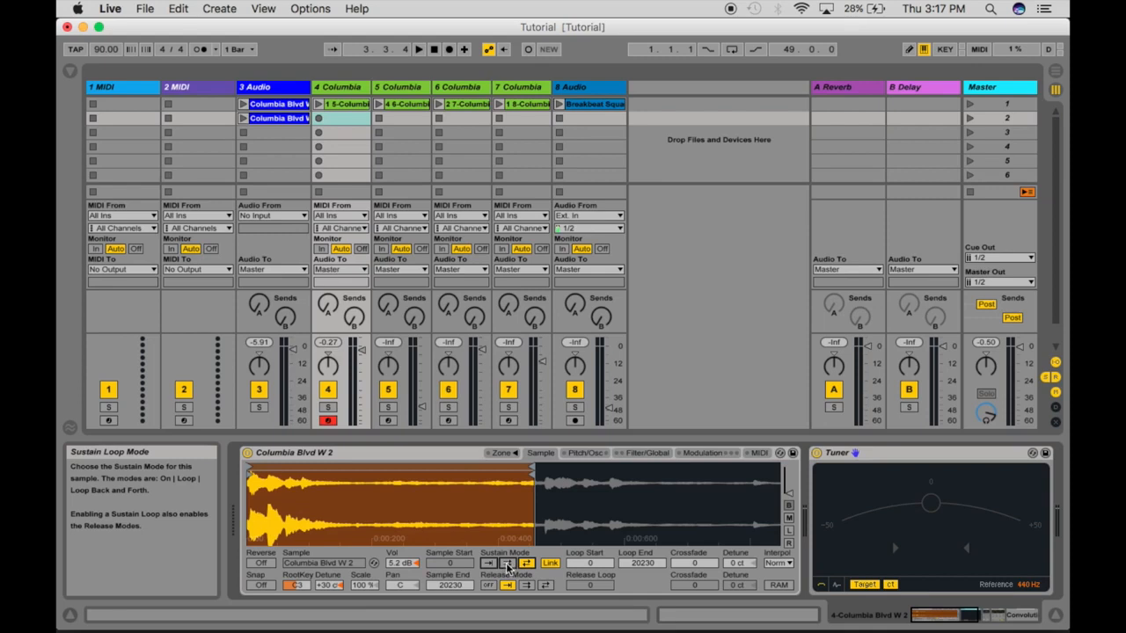
key(a)
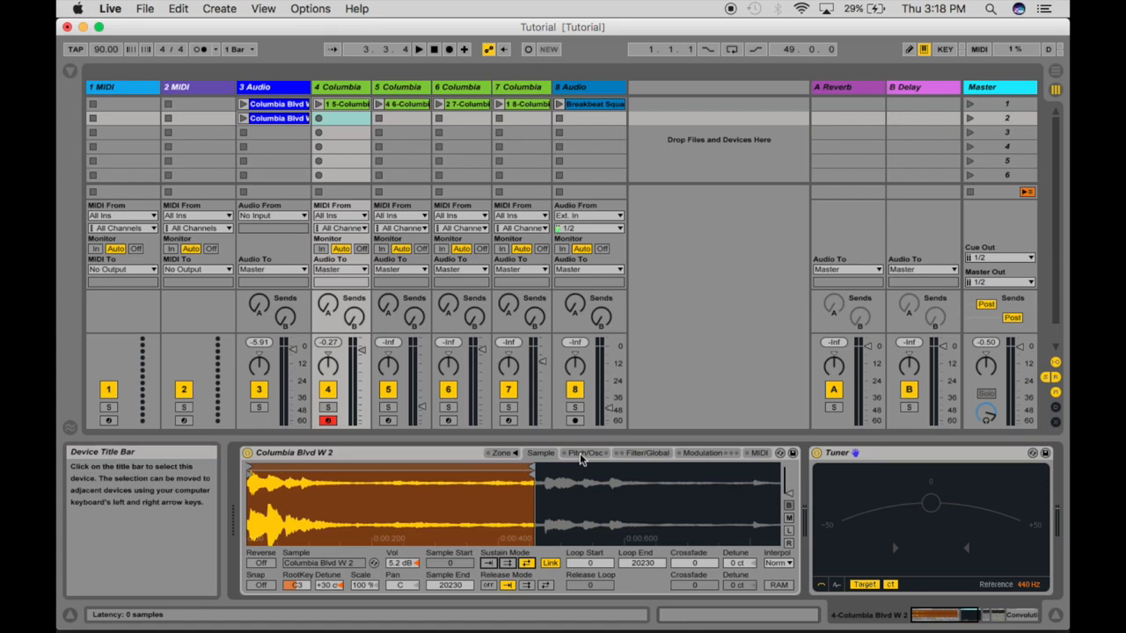
- Turn on Sampler's modulation oscillator and set its volume to 0.0 dB
scroll(930, 483, right, 5)
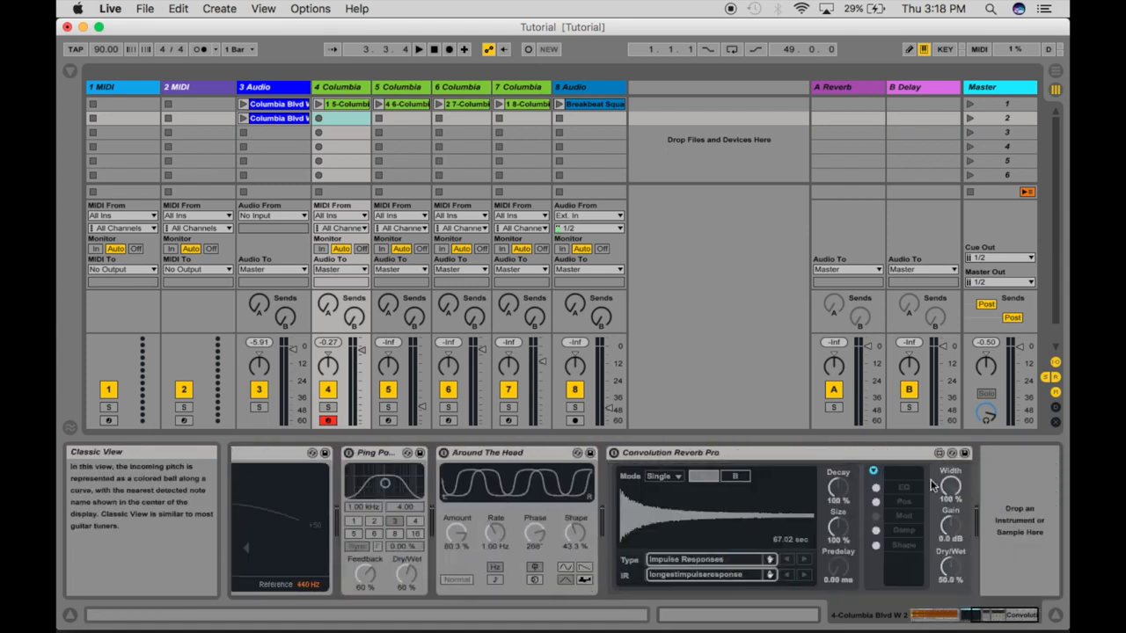
scroll(929, 483, left, 5)
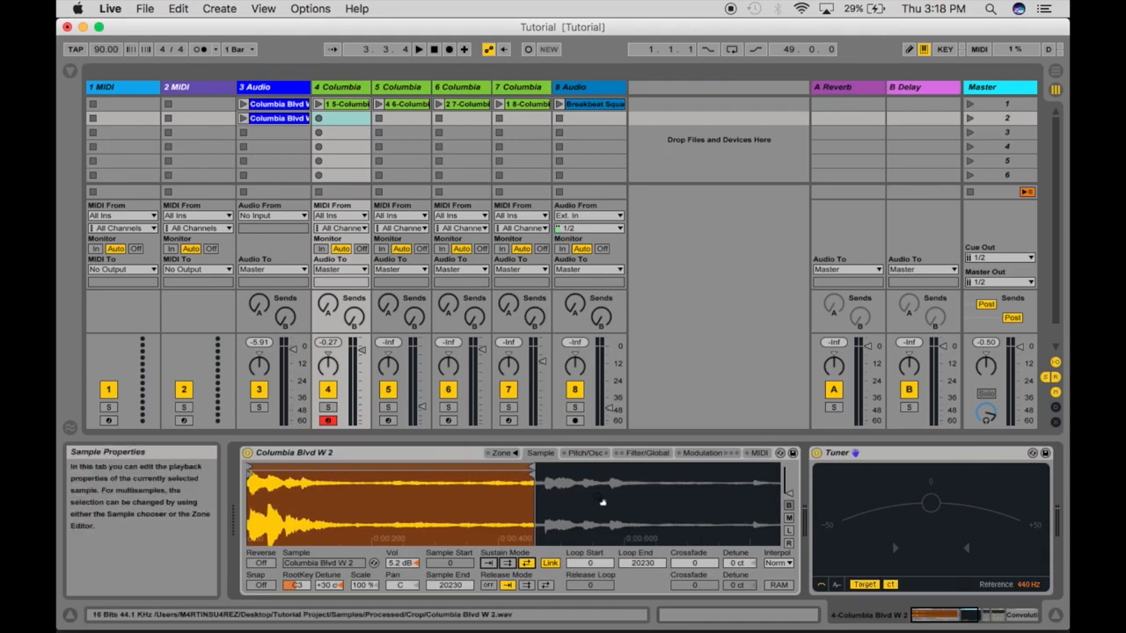
click(578, 455)
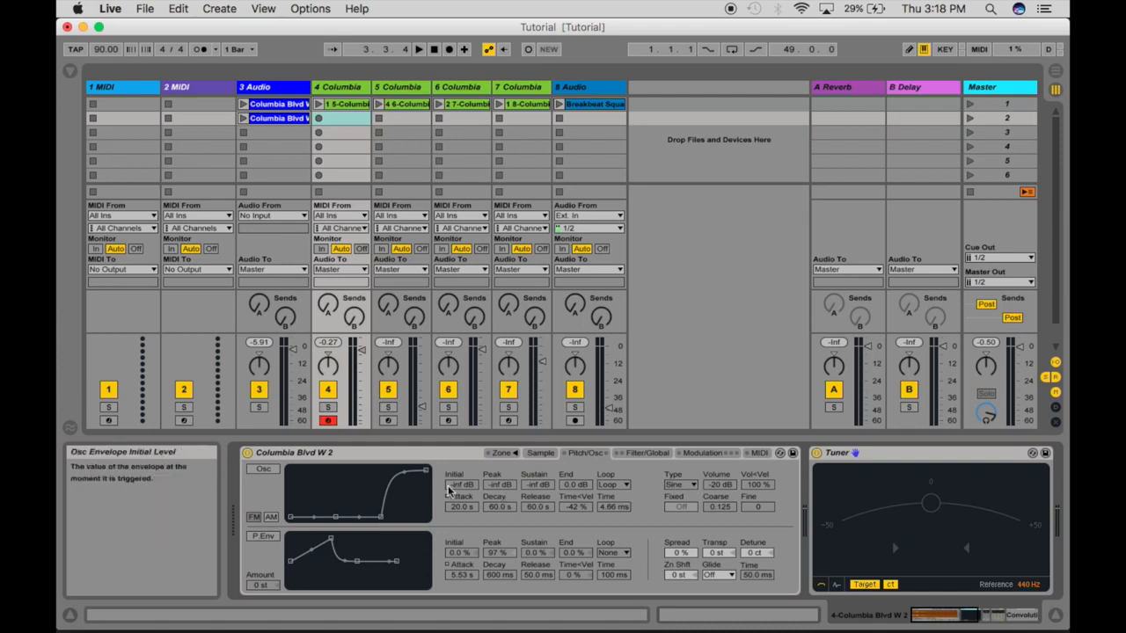
click(262, 469)
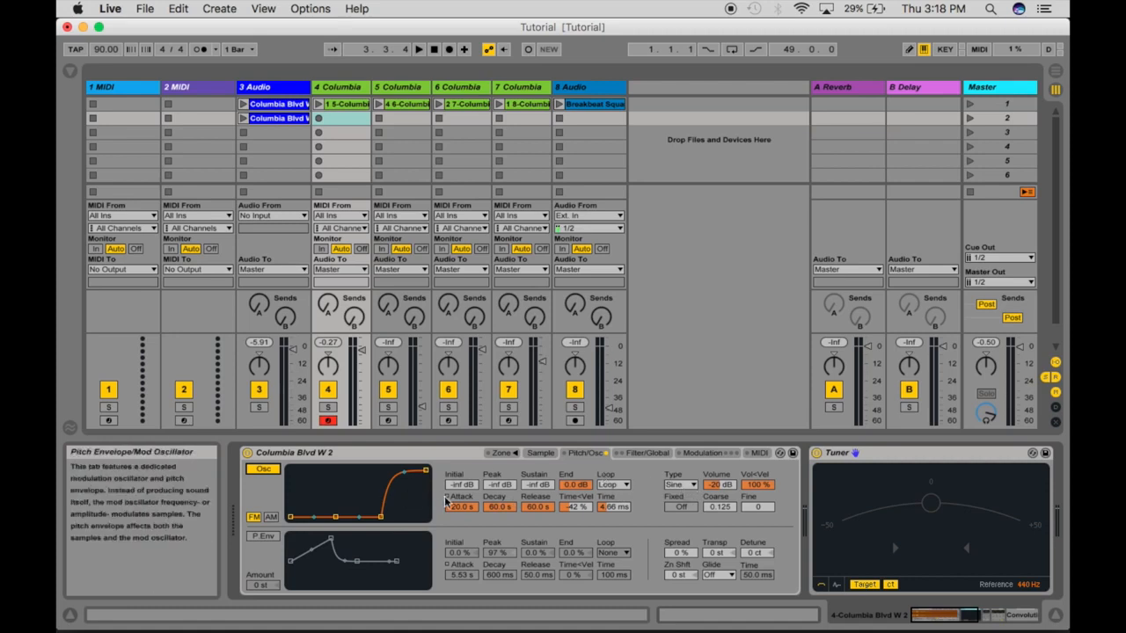
click(723, 489)
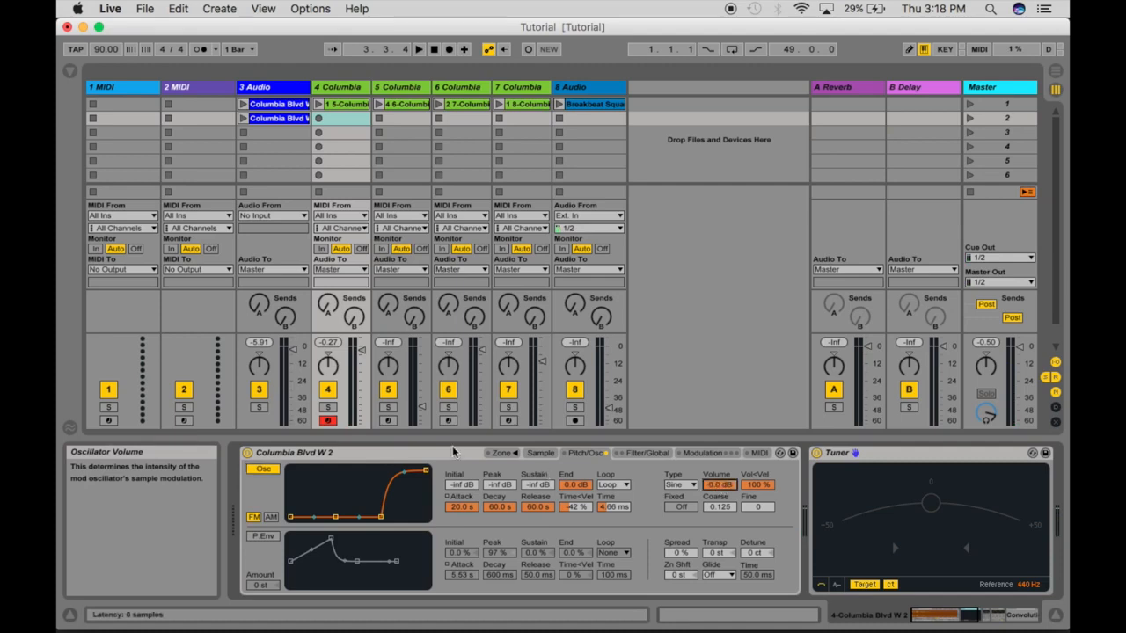
- Raise the 4 Columbia track volume to 0 dB and try moving the oscillator envelope's breakpoints while playing notes
right_click(359, 359)
click(360, 357)
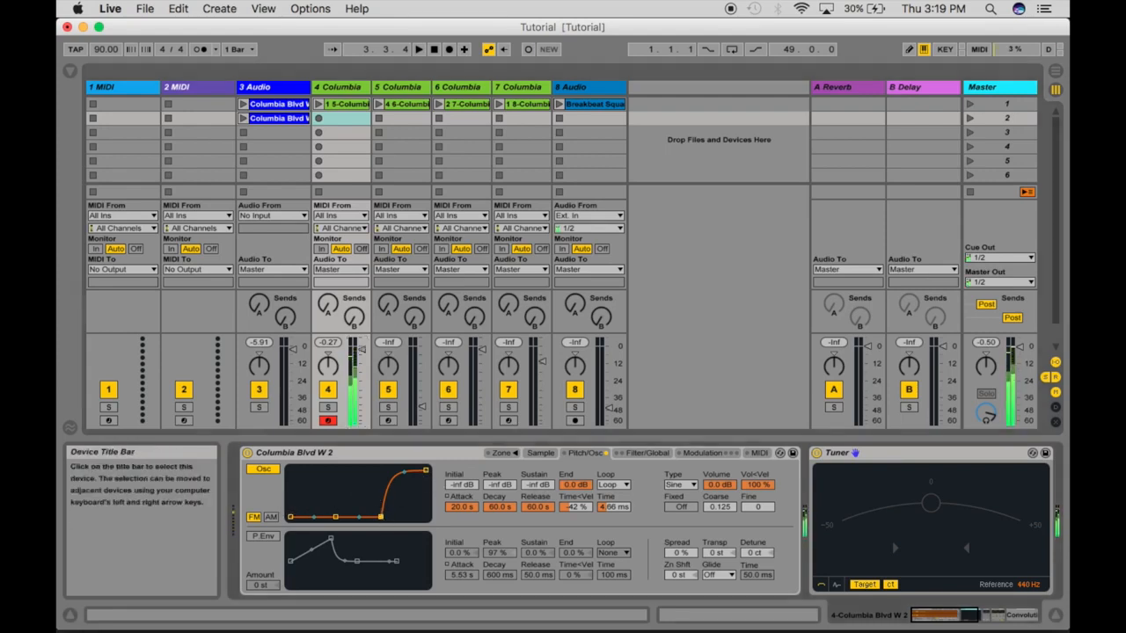
mouse_move(381, 517)
mouse_down()
mouse_move(360, 503)
mouse_move(373, 493)
mouse_move(381, 510)
mouse_up()
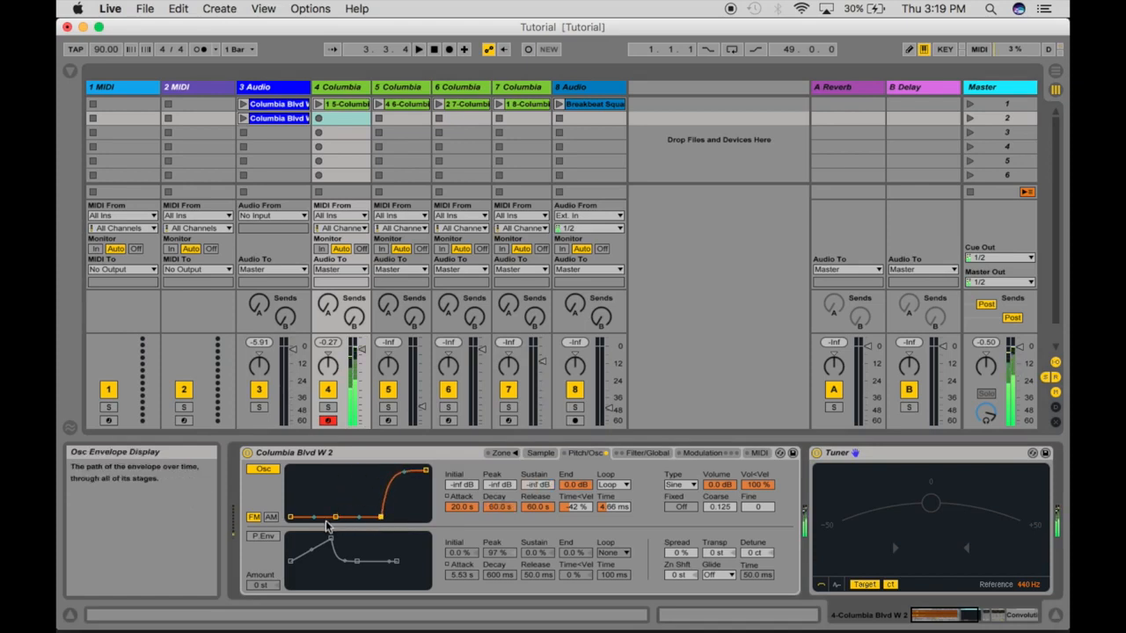
right_click(334, 517)
click(336, 517)
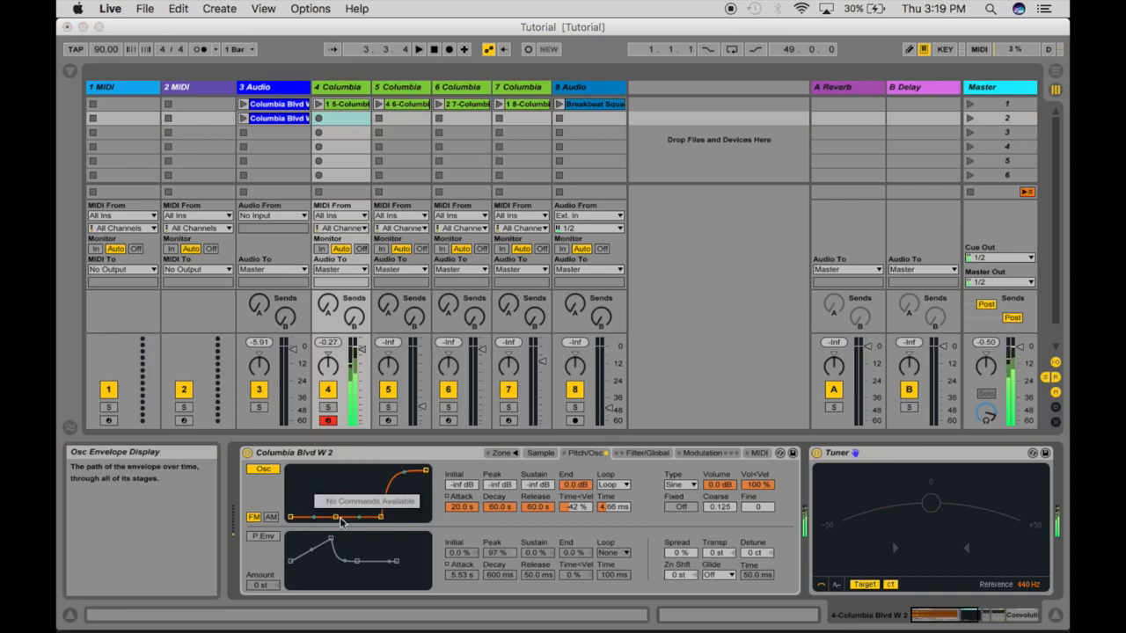
mouse_move(335, 517)
mouse_down()
mouse_move(308, 470)
mouse_move(302, 481)
mouse_move(335, 517)
mouse_move(297, 472)
mouse_move(335, 517)
mouse_up()
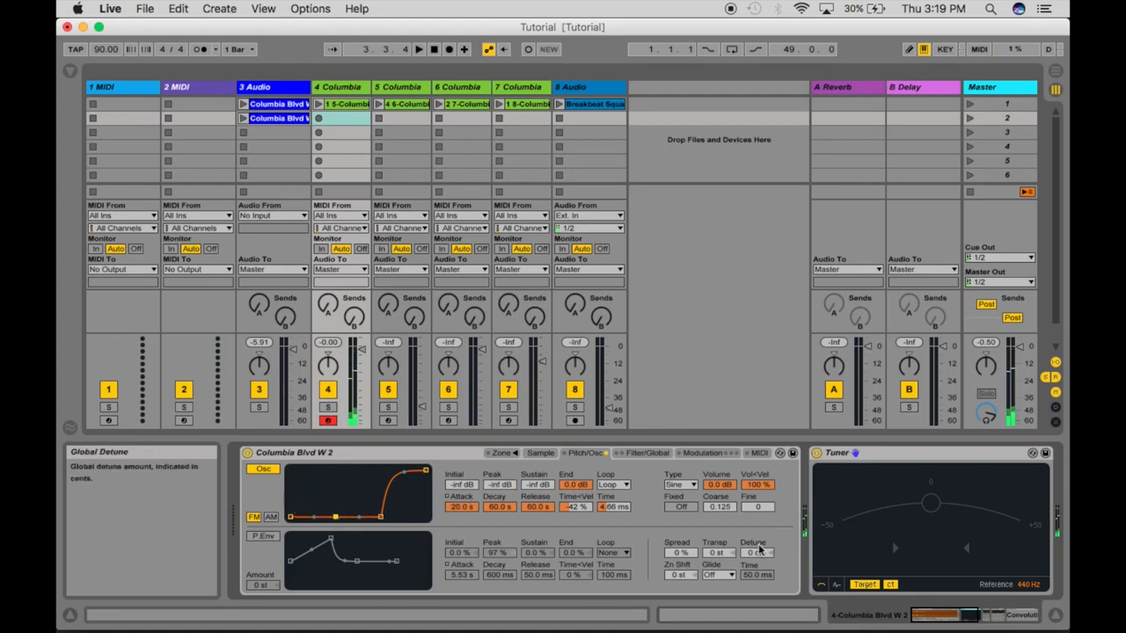
- Set the modulation oscillator's volume to -20 dB and turn on the pitch envelope
click(719, 489)
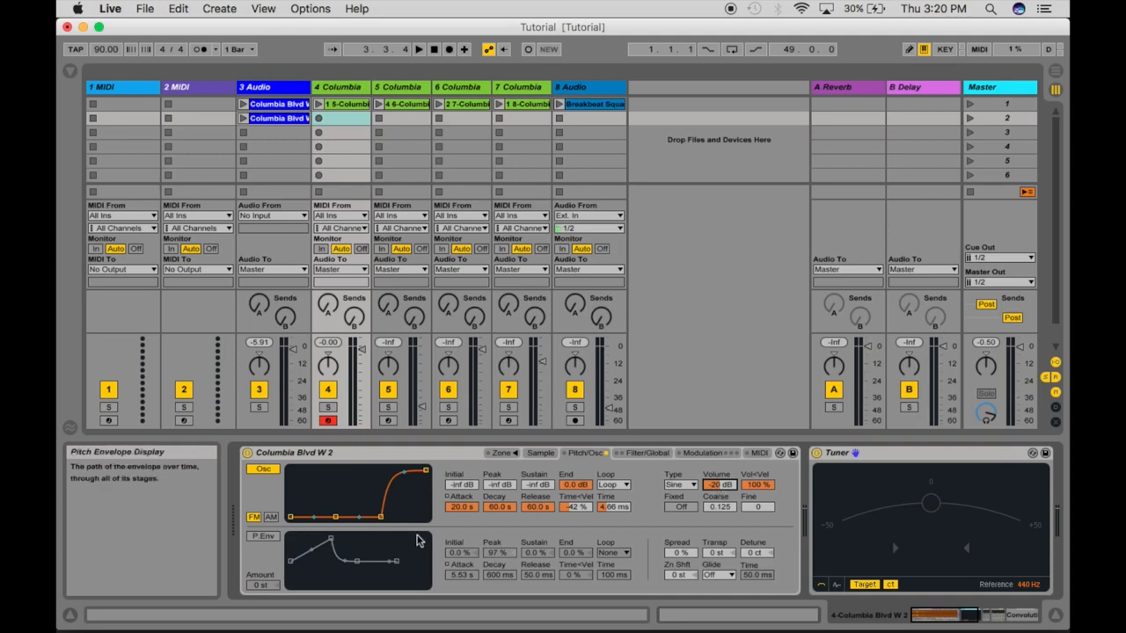
click(262, 536)
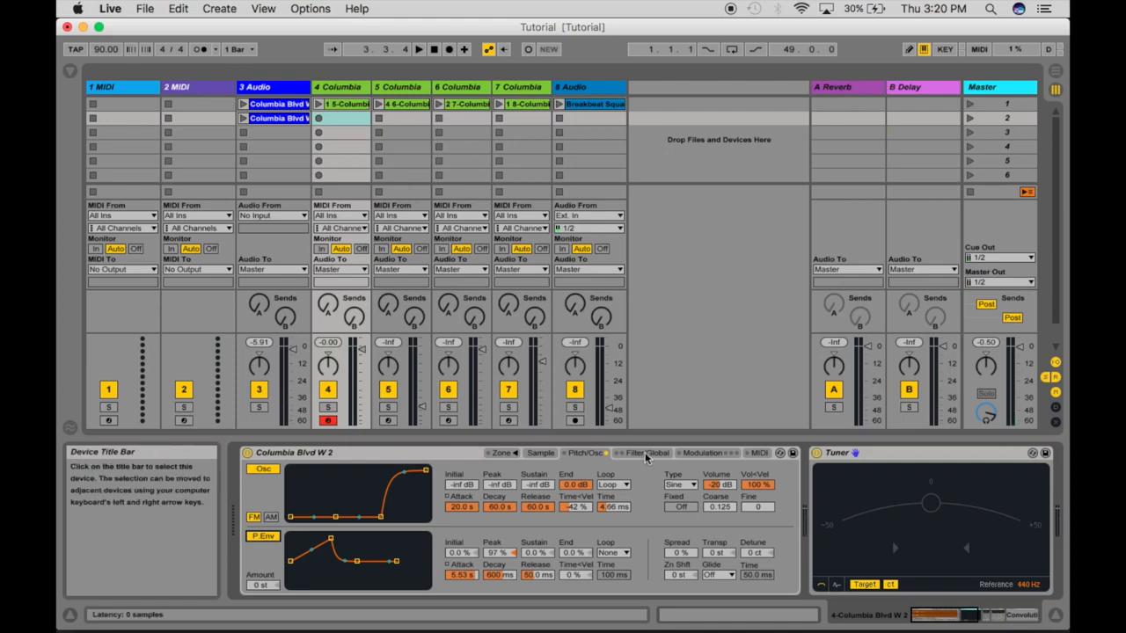
- Look over Sampler's modulation and filter/global settings, switching the filter on and off again
click(703, 454)
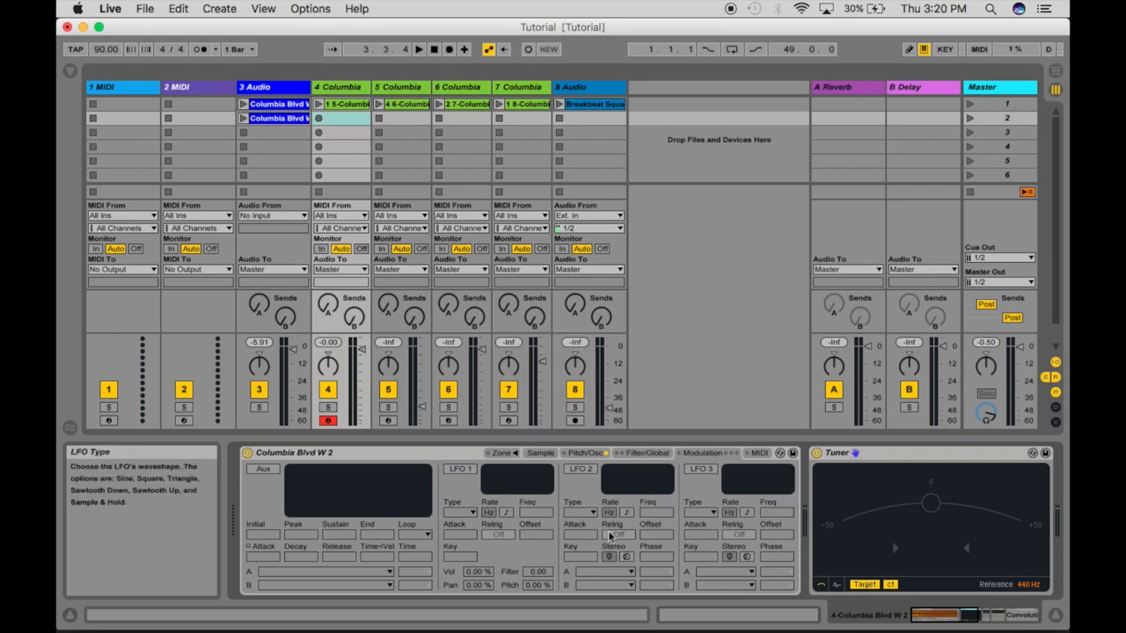
click(644, 453)
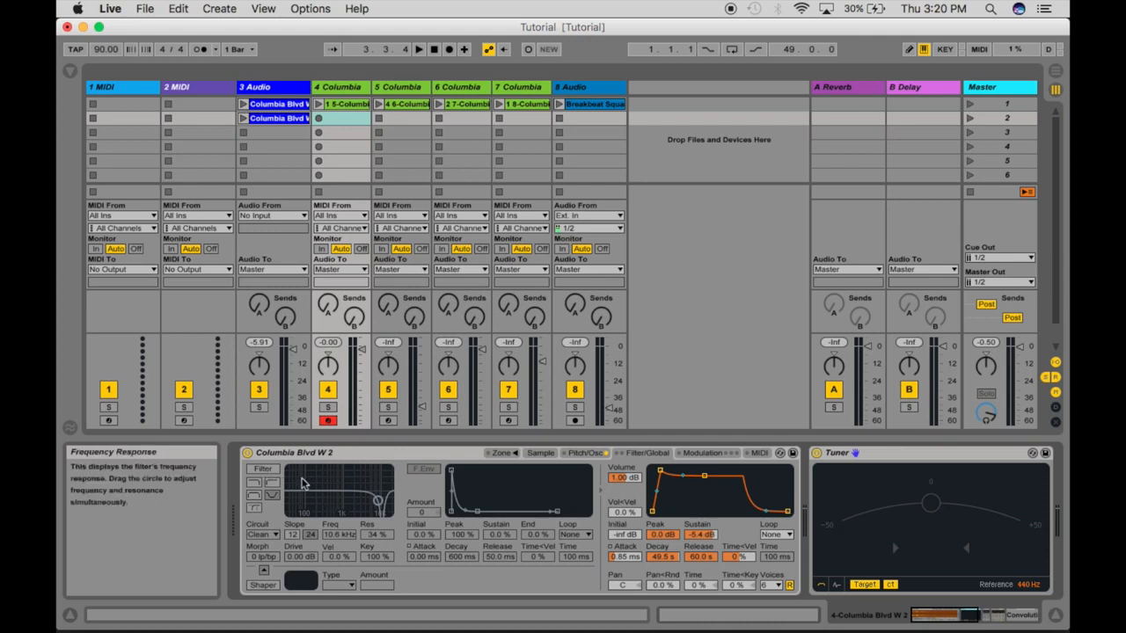
click(263, 469)
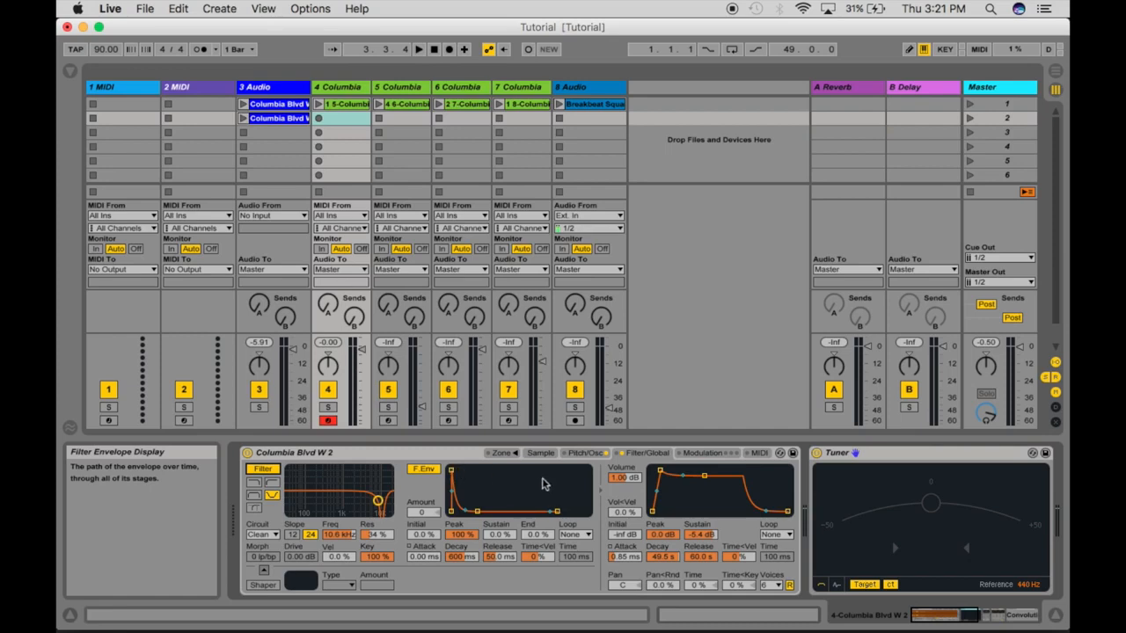
click(425, 469)
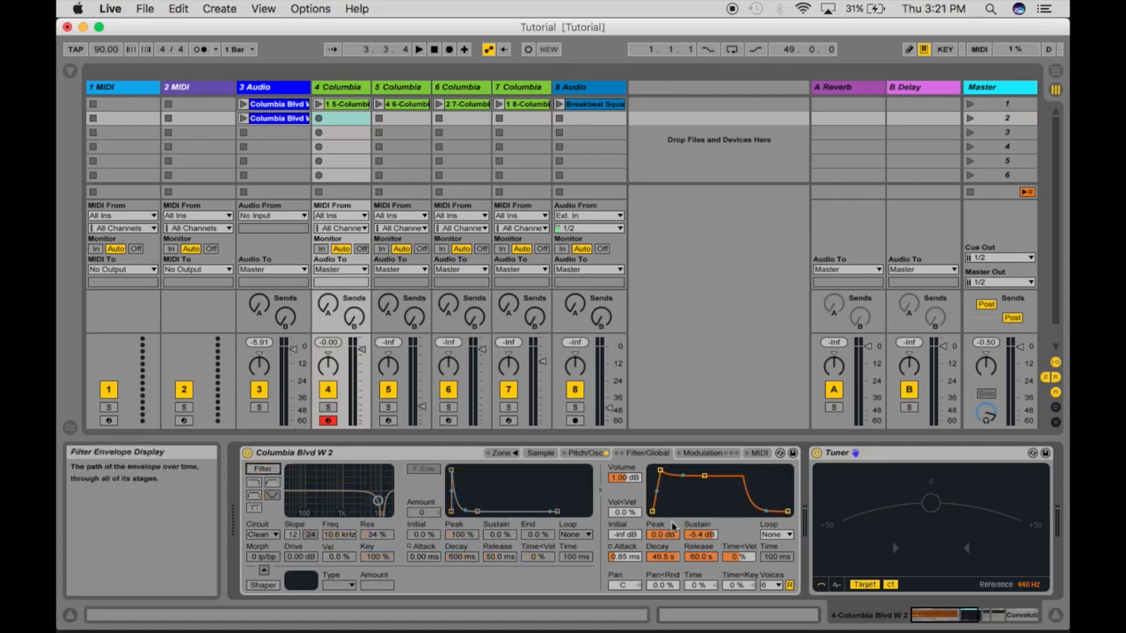
- Reshape the volume envelope's attack point to a peak of -0.8 dB and an attack of 180 ms, playing notes to test it
click(662, 476)
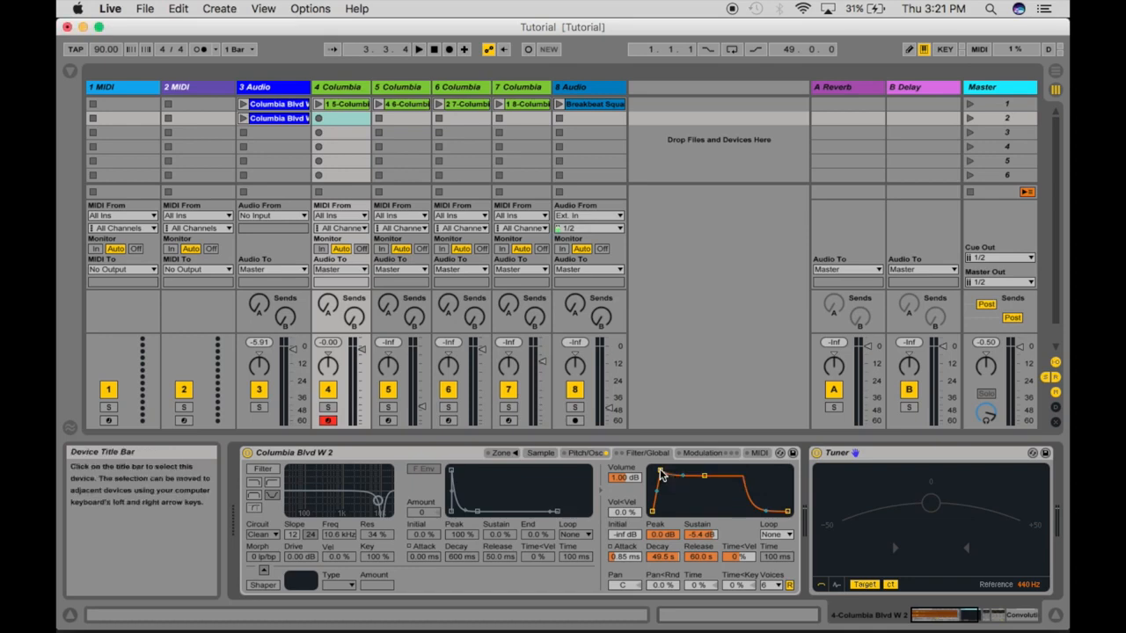
mouse_move(659, 473)
mouse_down()
mouse_move(670, 498)
mouse_move(665, 488)
mouse_up()
right_click(665, 488)
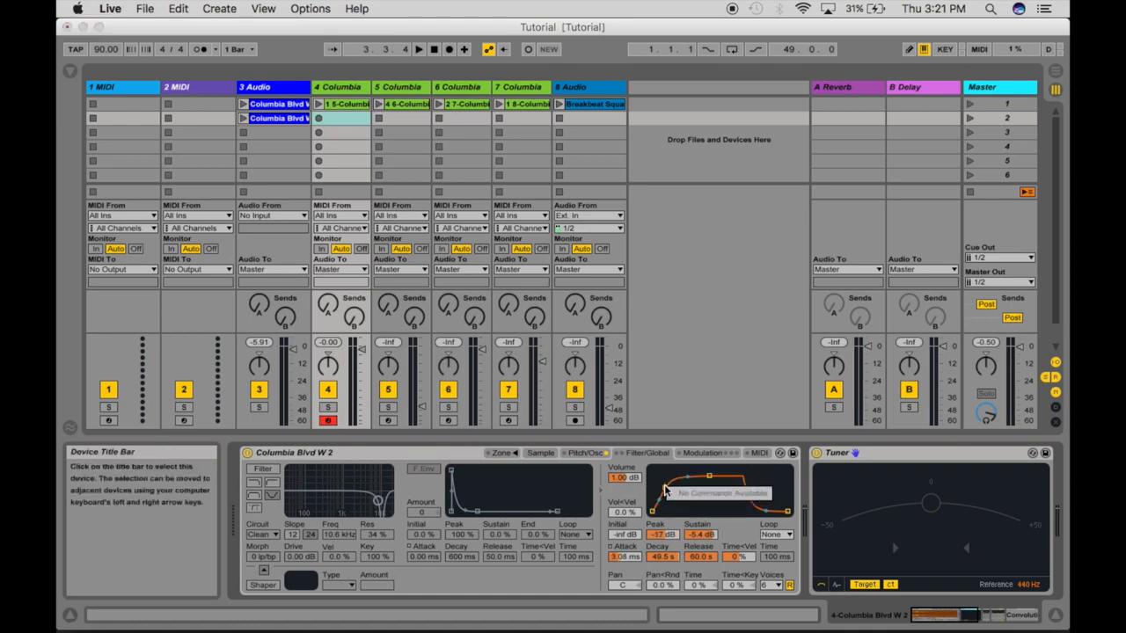
click(664, 488)
right_click(665, 495)
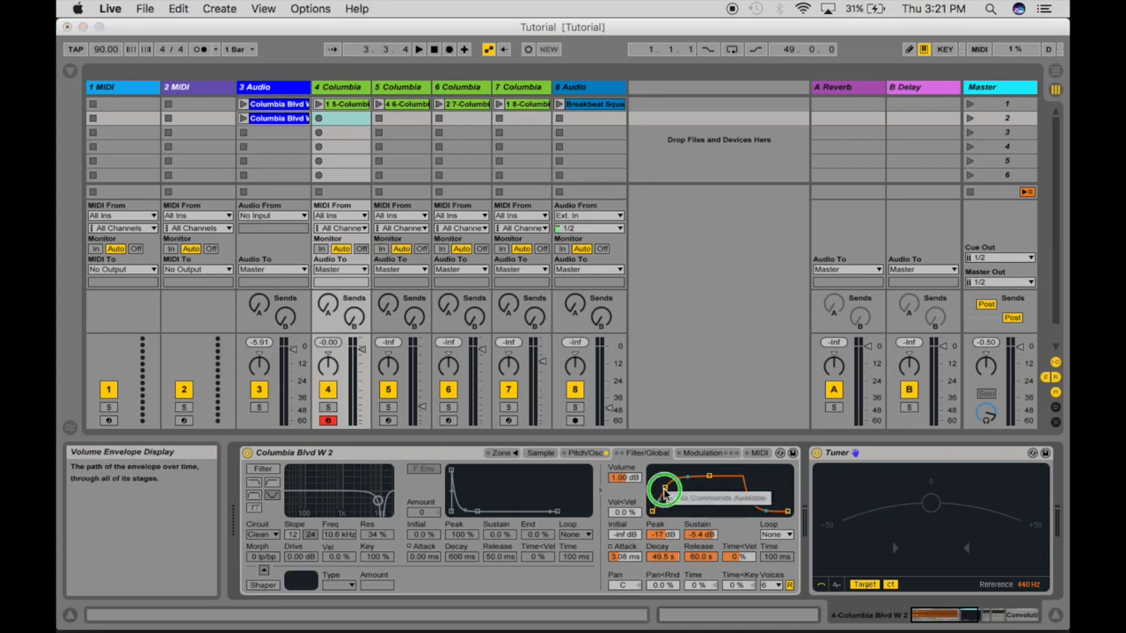
click(666, 496)
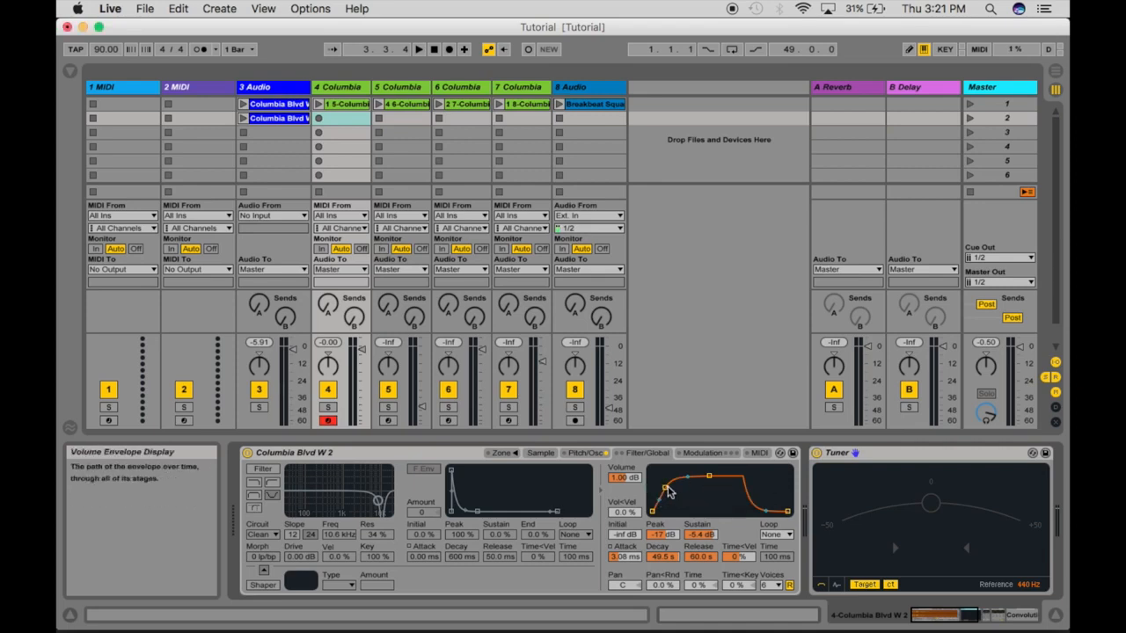
drag(665, 488, 657, 471)
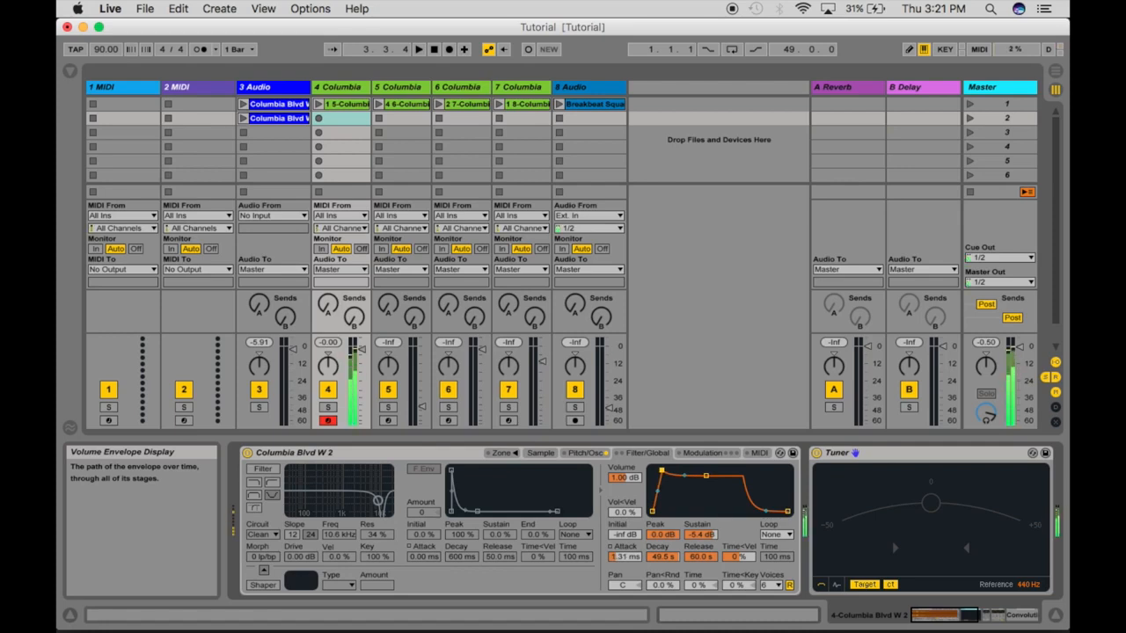
mouse_move(661, 471)
mouse_down()
mouse_move(683, 485)
mouse_move(670, 498)
mouse_move(689, 502)
mouse_move(689, 482)
mouse_move(660, 470)
mouse_move(681, 474)
mouse_up()
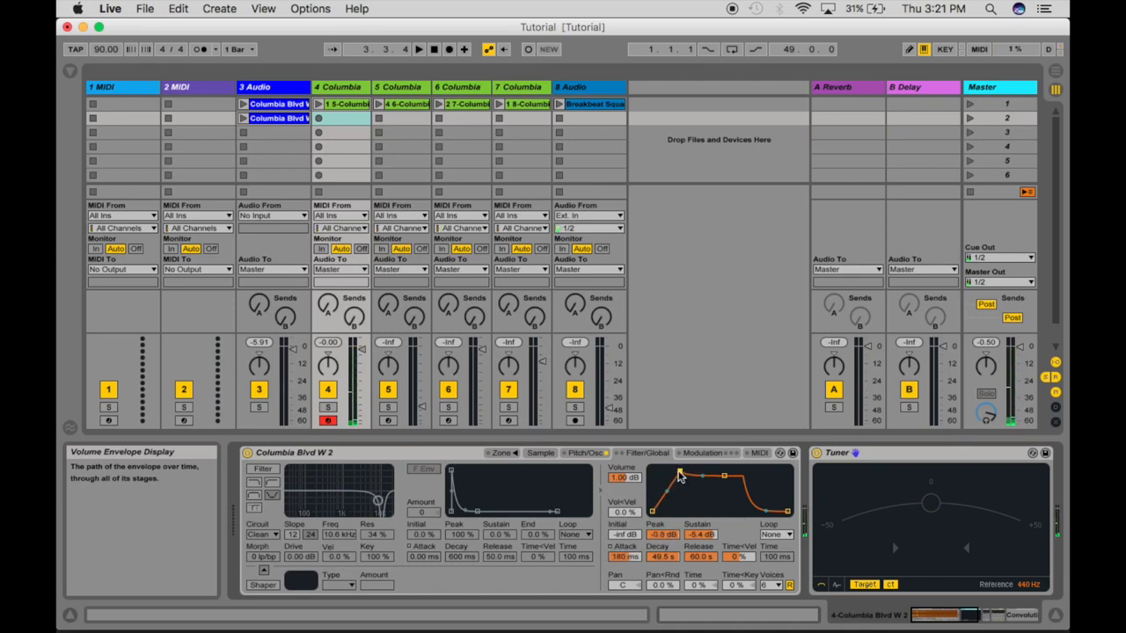
- Turn on Sampler's filter, switching it off and on repeatedly to compare the sound while playing notes
click(260, 469)
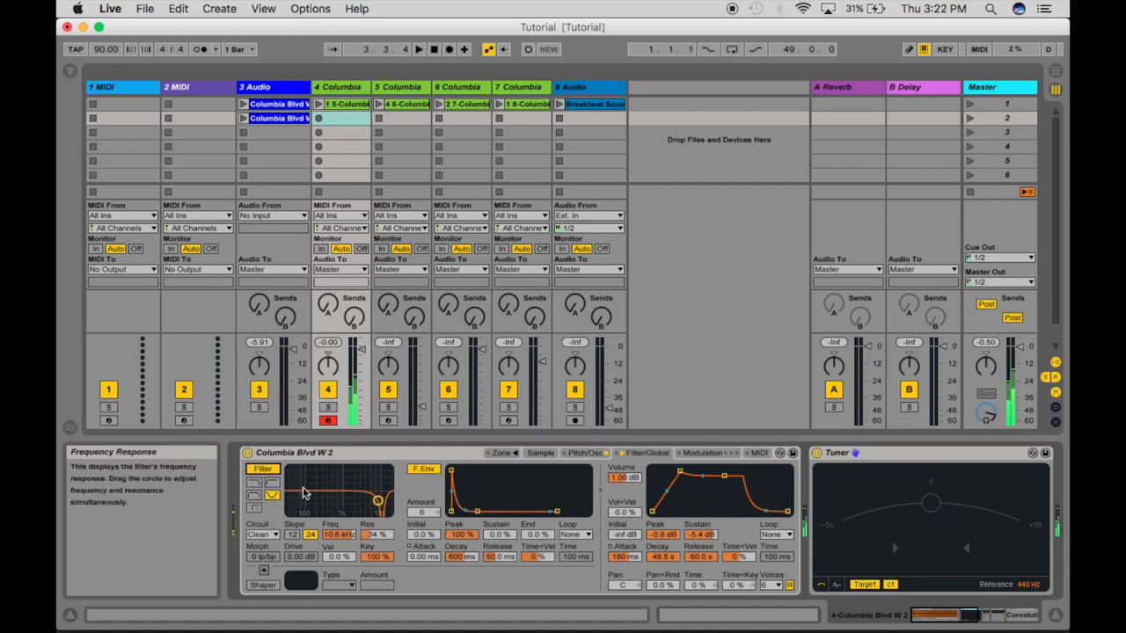
click(272, 471)
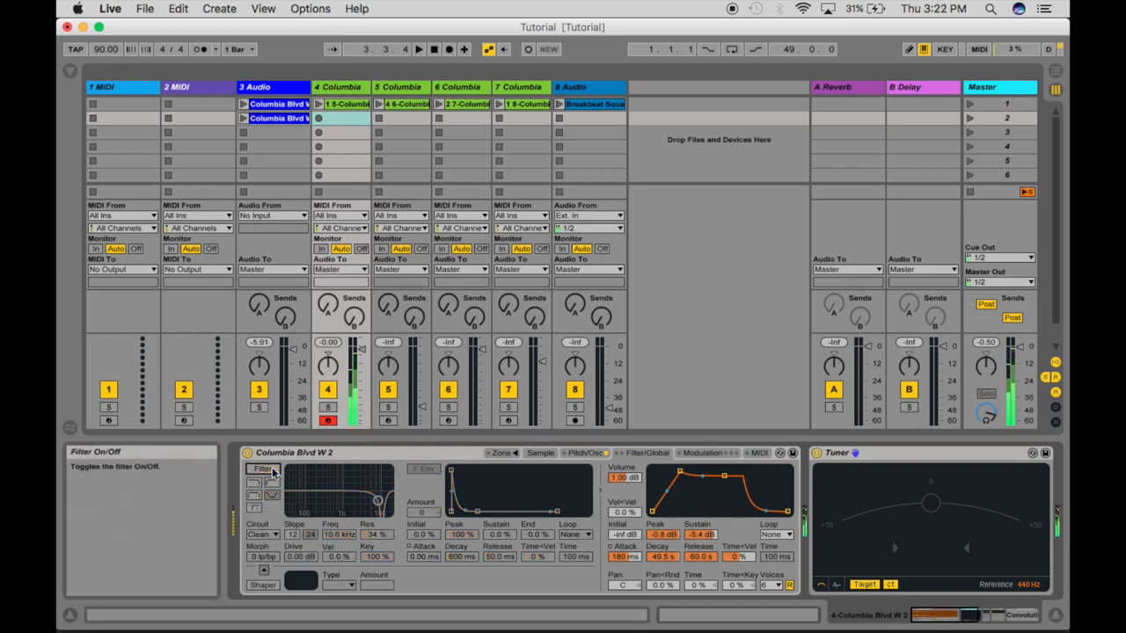
click(272, 470)
click(271, 470)
click(271, 471)
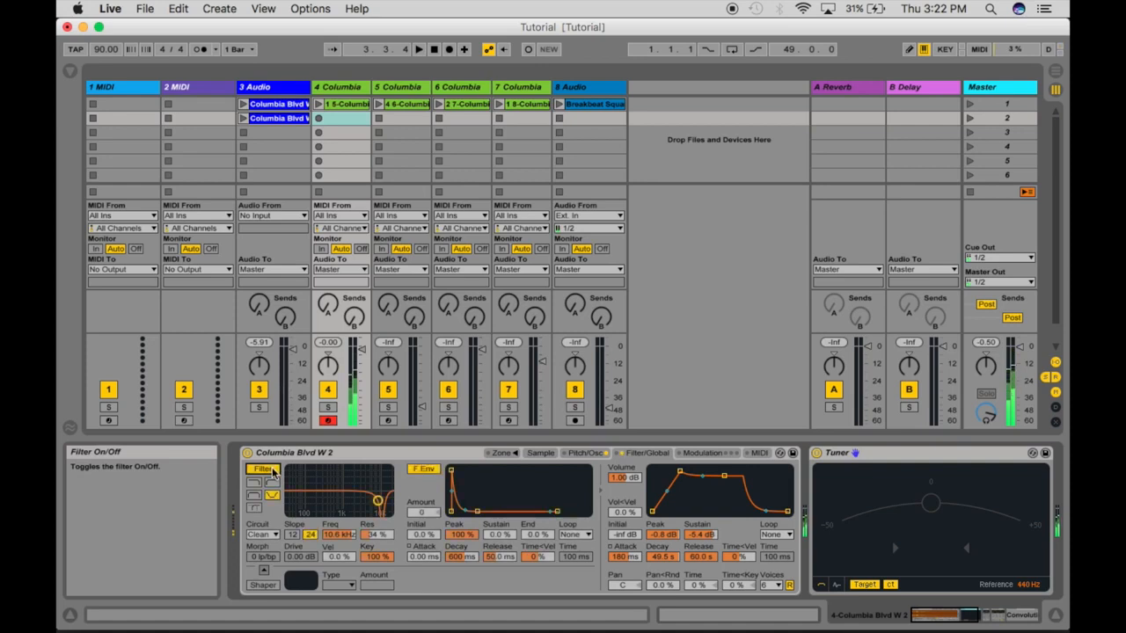
click(272, 472)
click(273, 471)
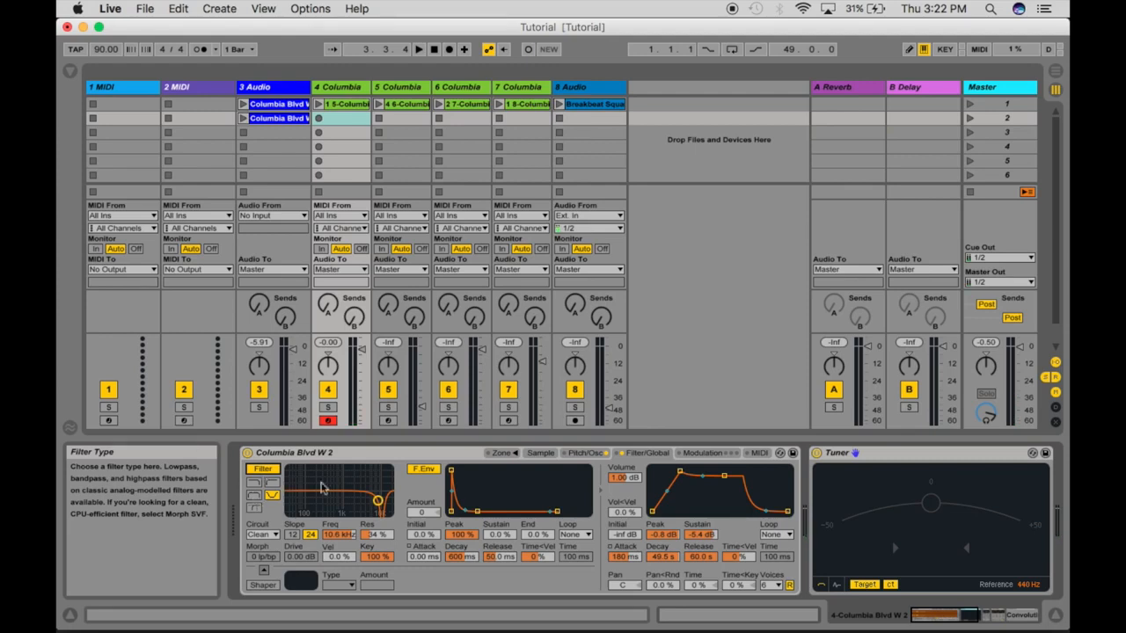
- Try the bandpass, morph and lowpass filter types on the sample, and return to the notch filter
click(253, 497)
click(253, 509)
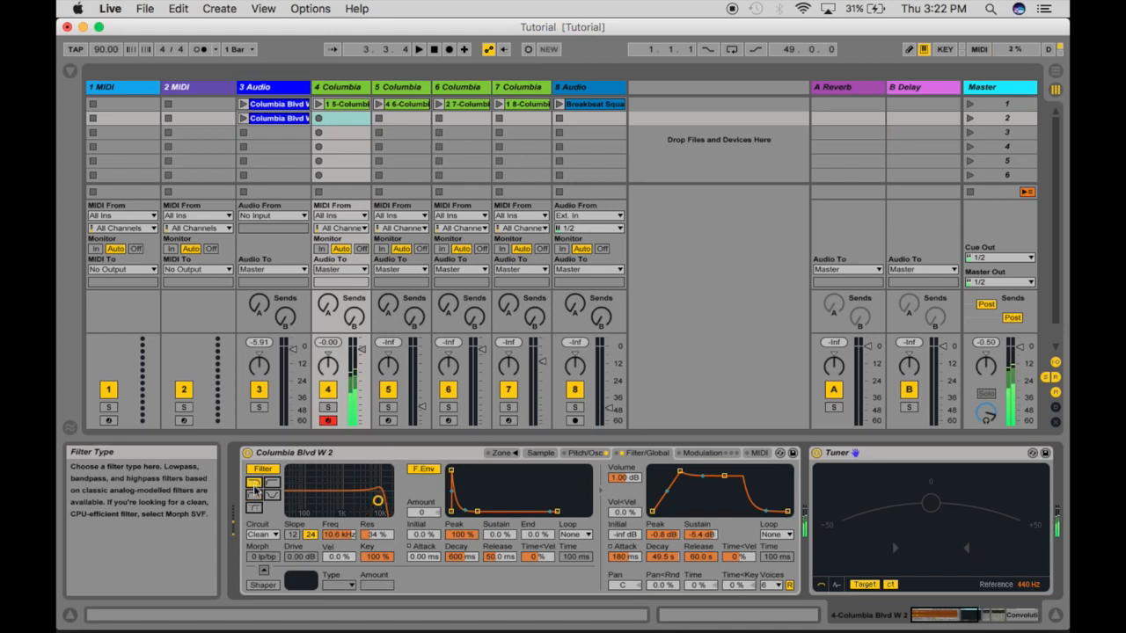
click(273, 497)
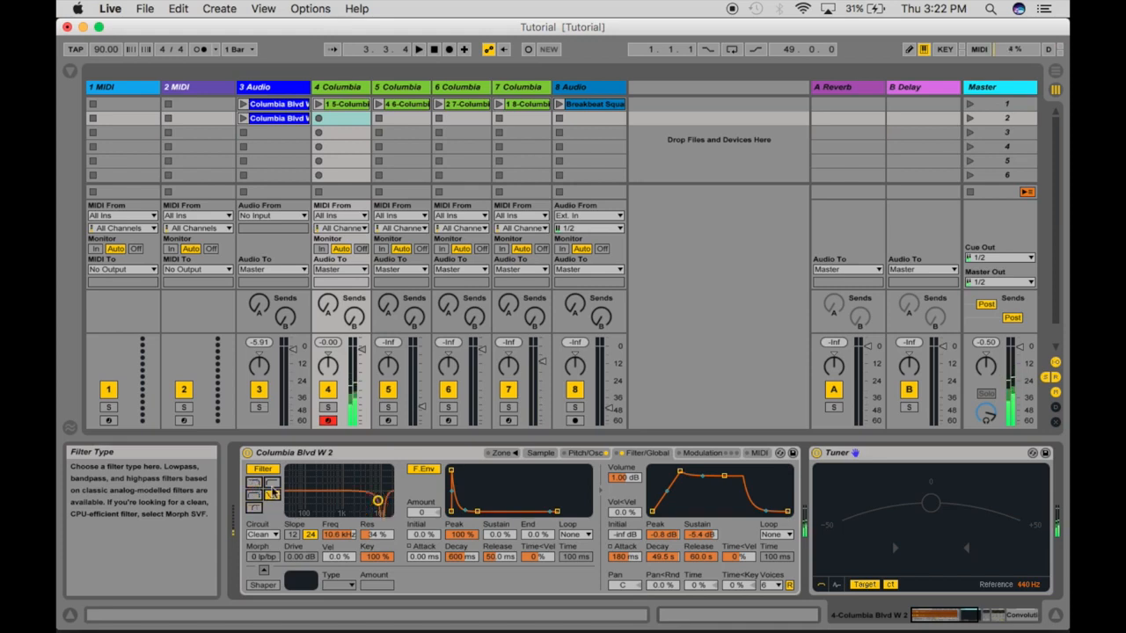
- Compare the highpass and lowpass filter types with the notch while playing notes, and return to the notch filter
click(272, 484)
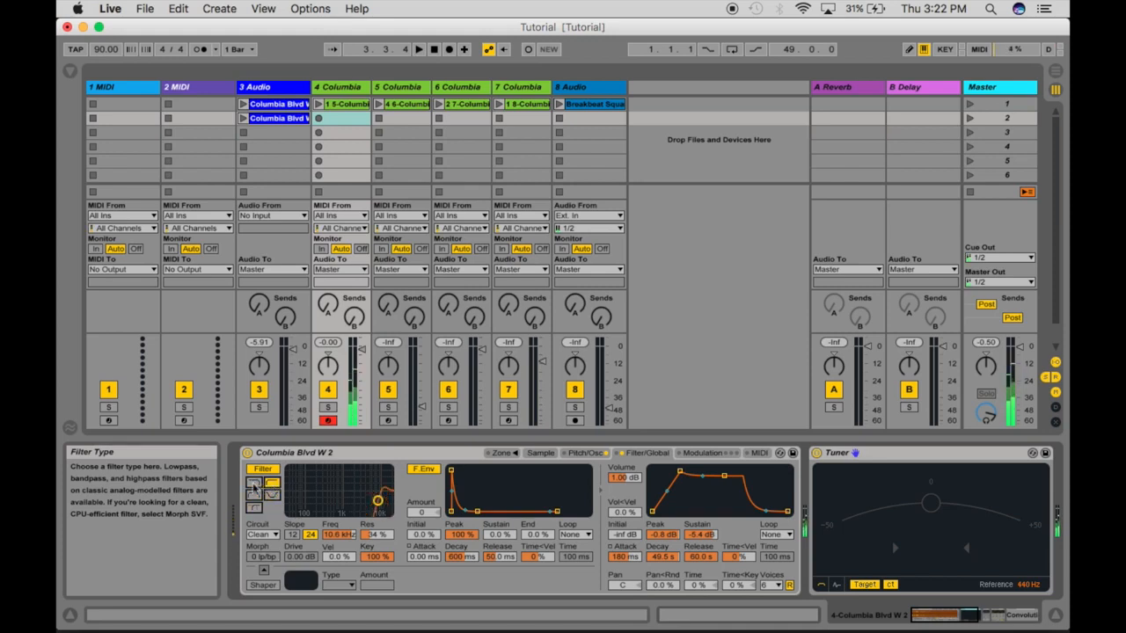
click(254, 485)
click(272, 496)
click(270, 485)
click(271, 496)
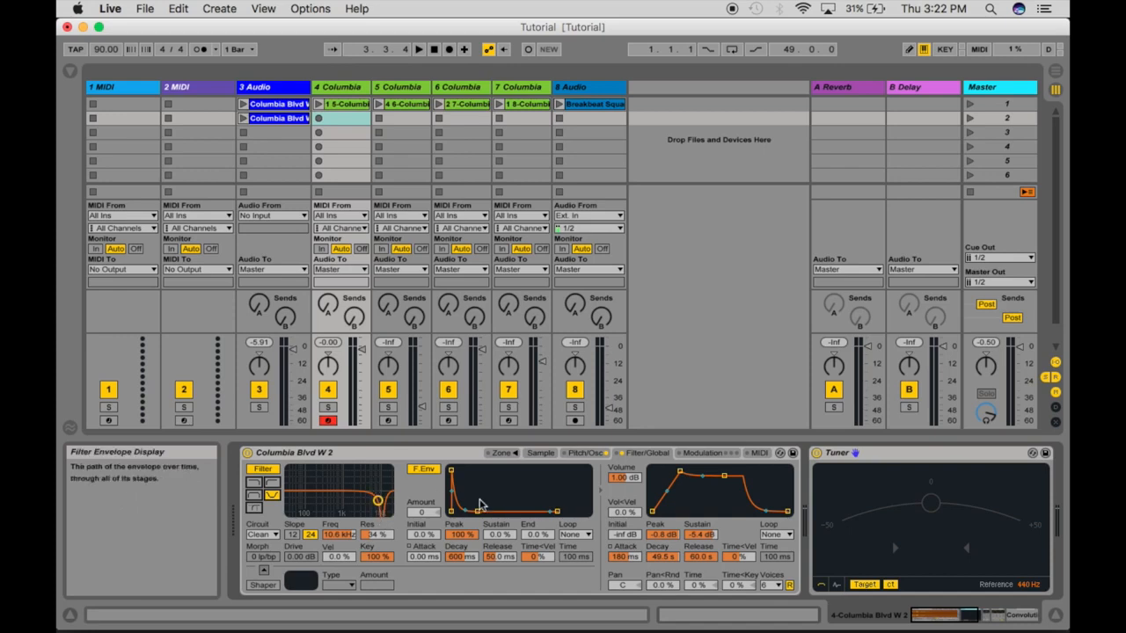
- Fold the Tuner device on track 4 so the effects after it take up less room
scroll(440, 498, right, 5)
scroll(470, 504, right, 5)
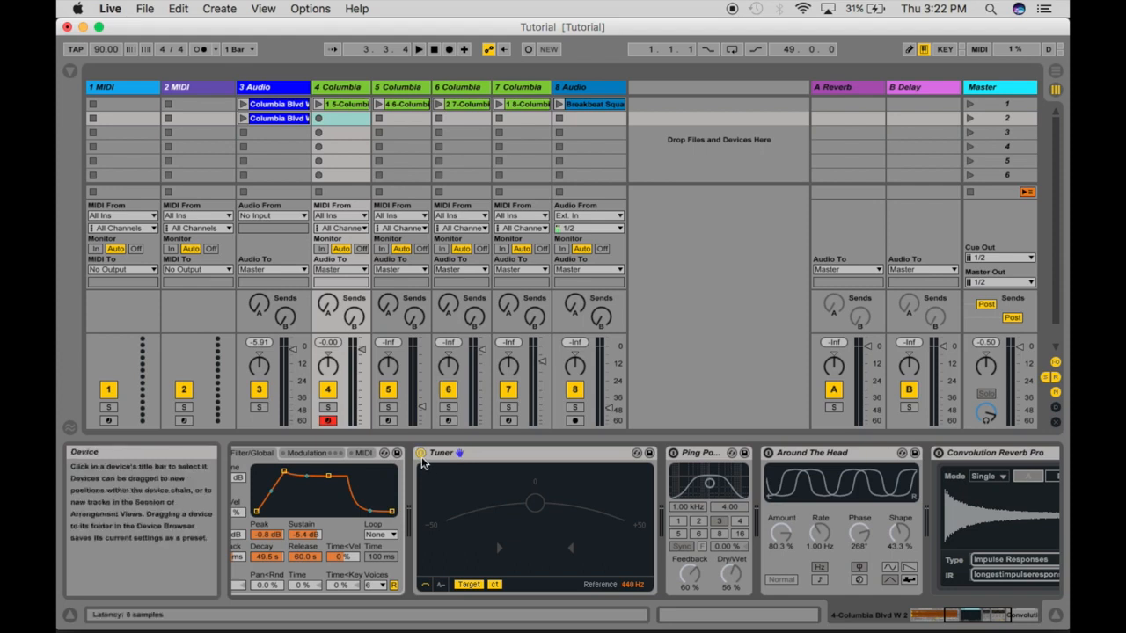
double_click(498, 454)
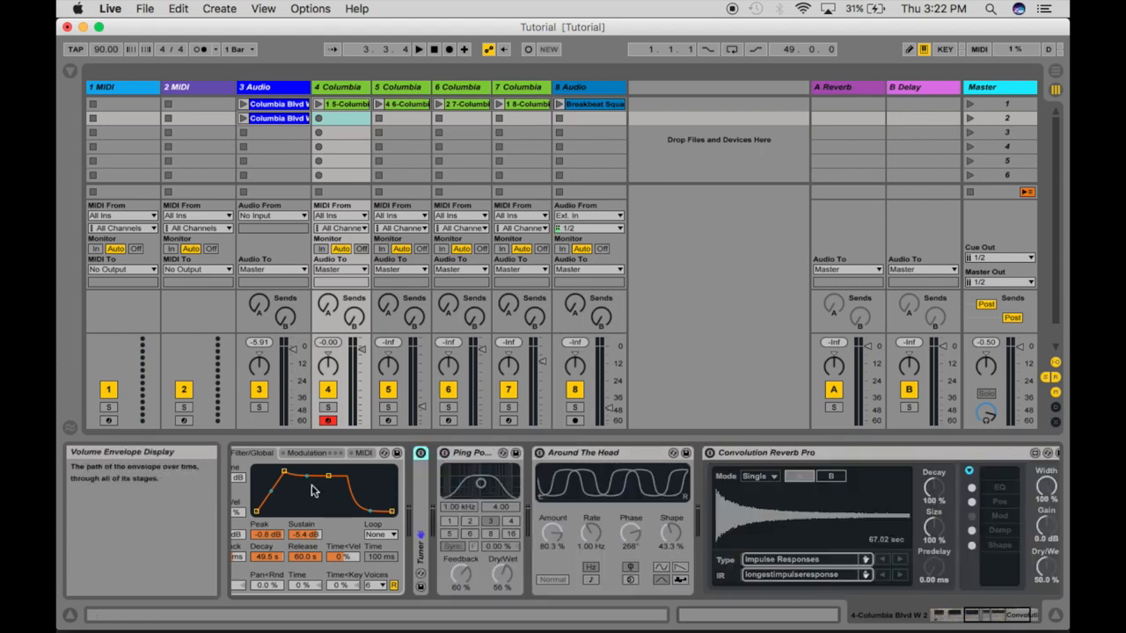
scroll(314, 489, left, 5)
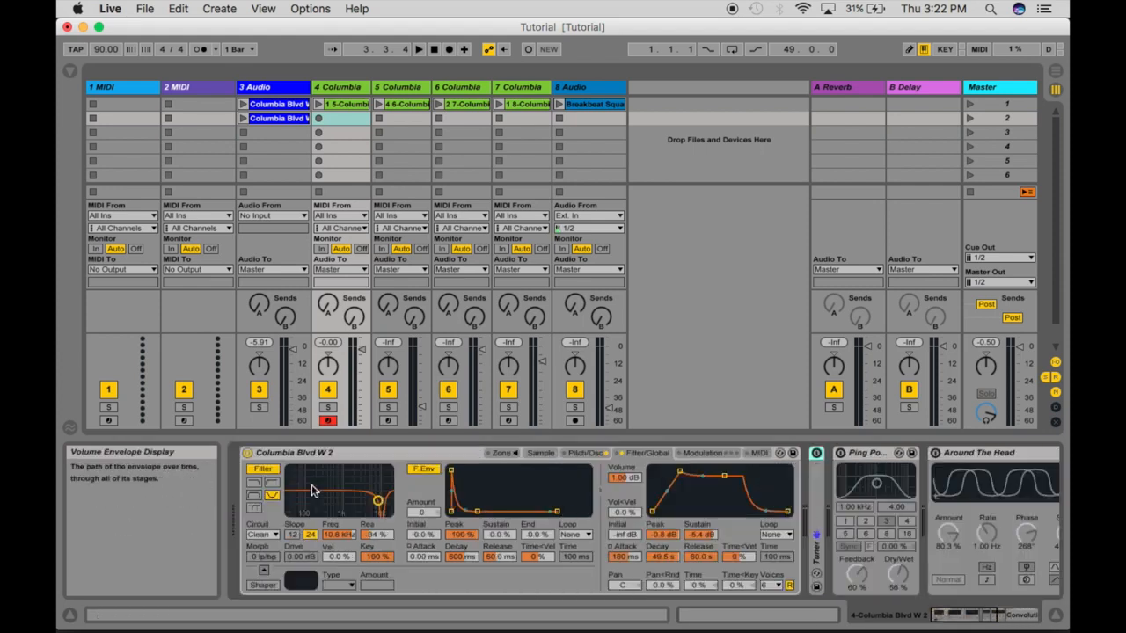
- Return to Sampler's sample settings, raise track 4's volume to 2.0 dB, and test notes between the C1 and C3 keyboard octaves
click(543, 453)
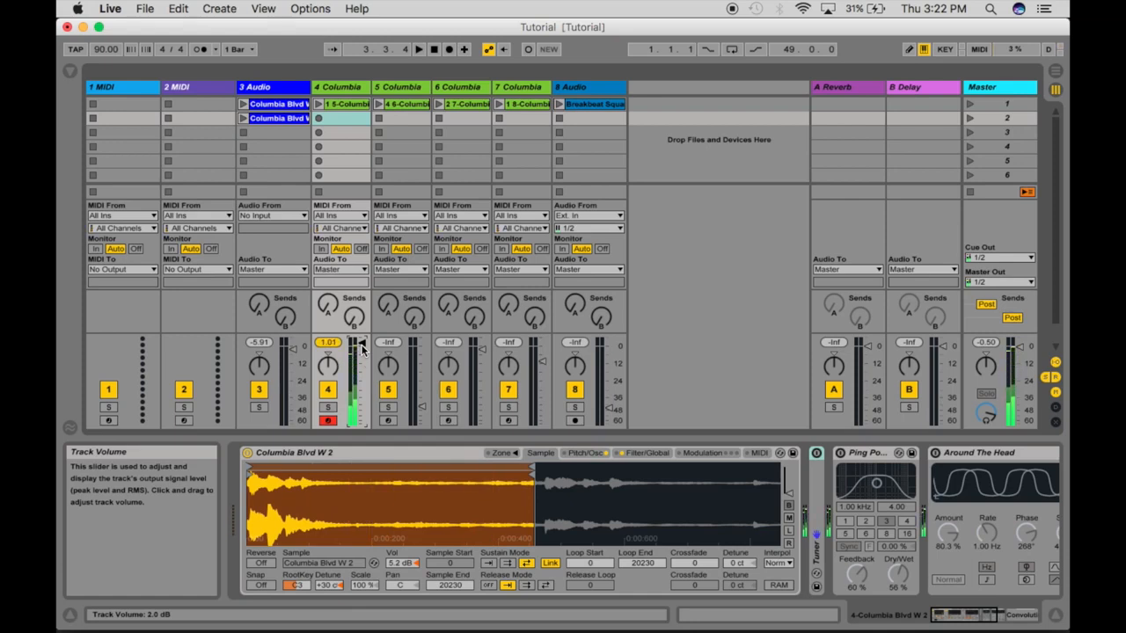
key(z)
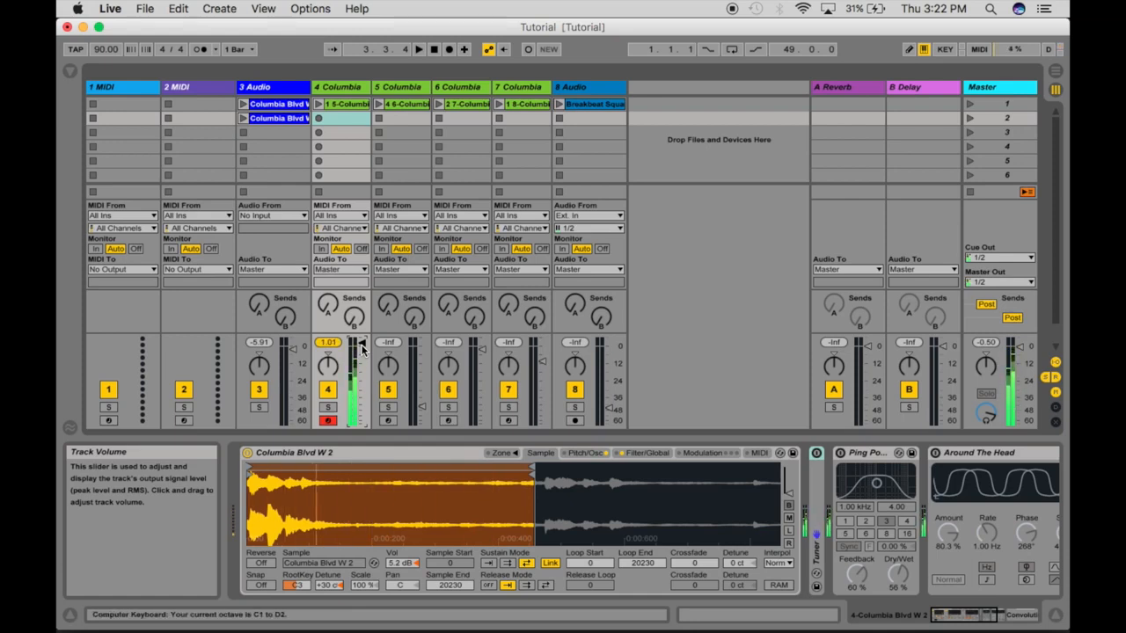
key(x)
key(x)
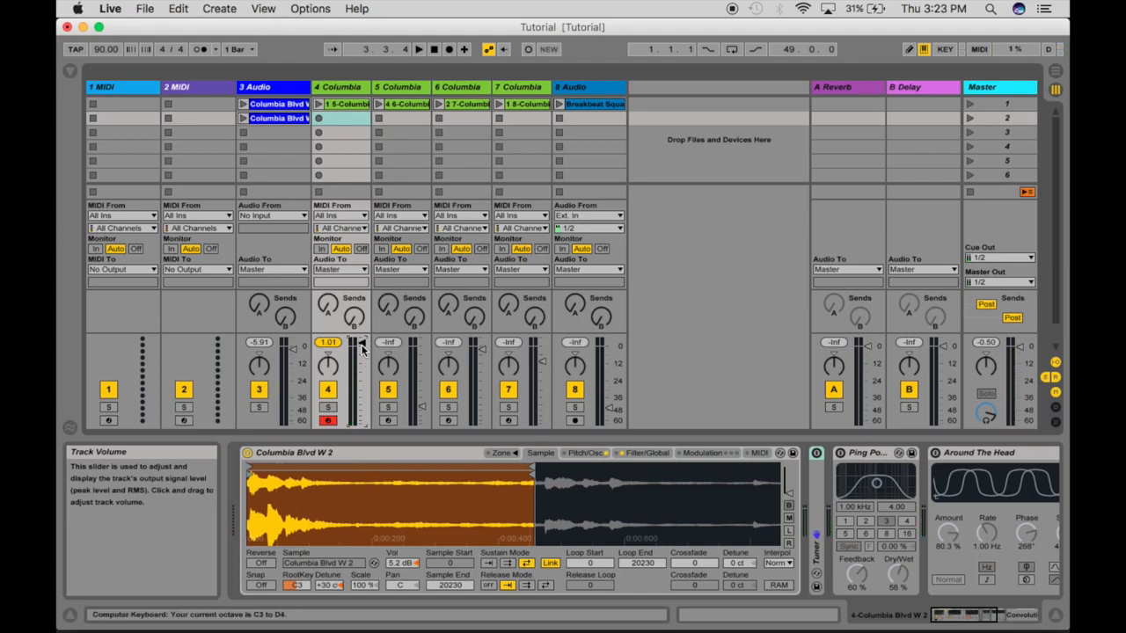
- Launch the first clip on track 4 Columbia
scroll(361, 349, down, 1)
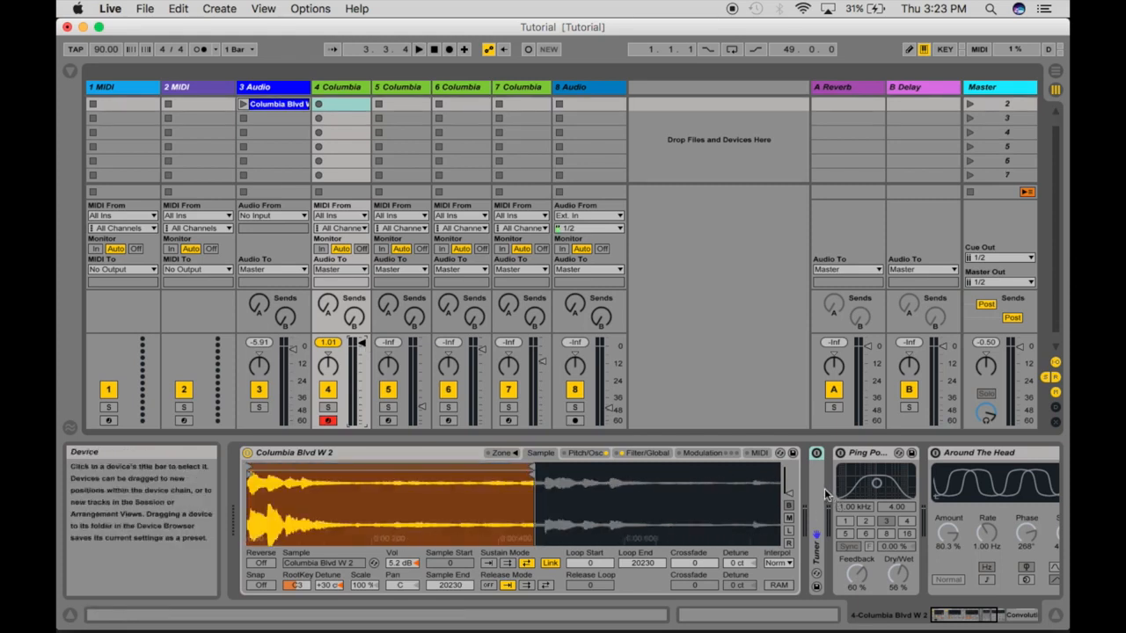
scroll(826, 495, right, 5)
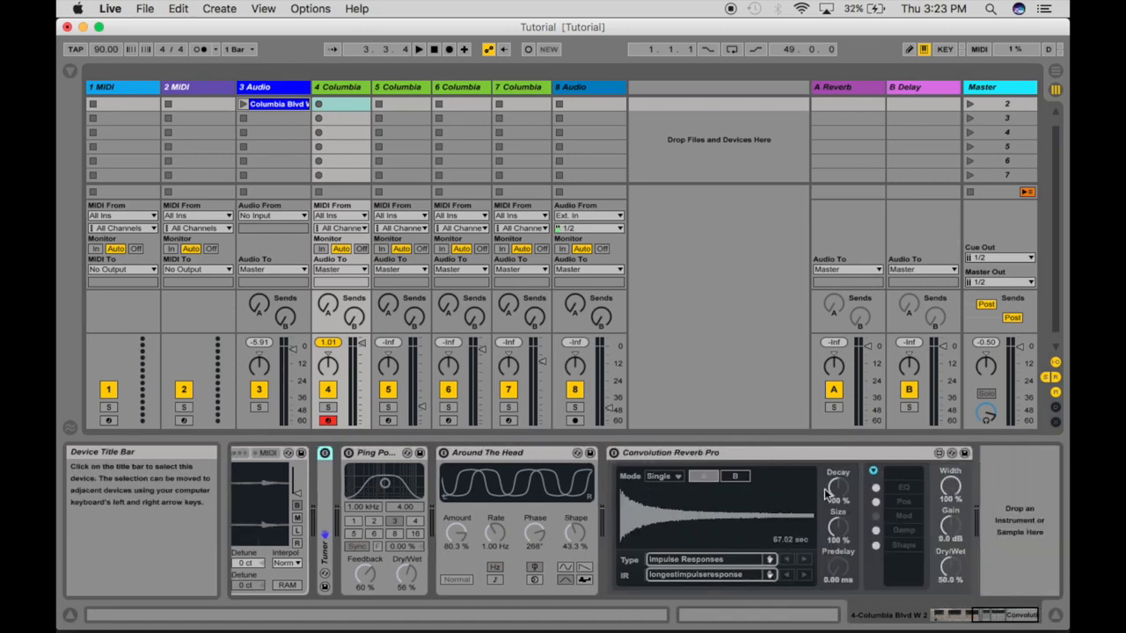
scroll(827, 495, left, 5)
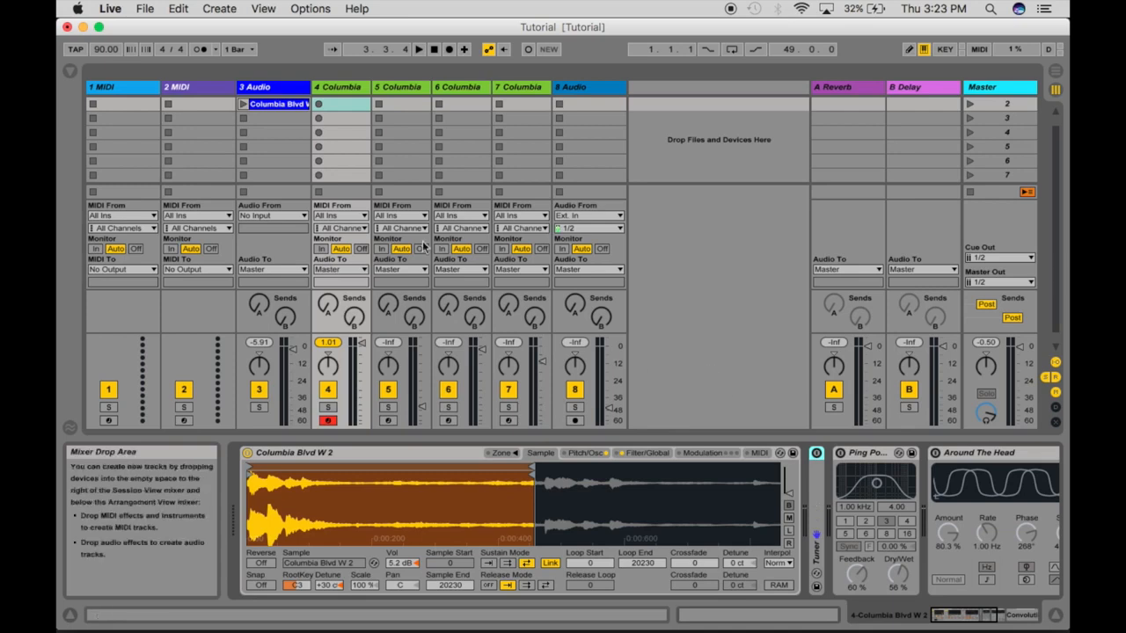
scroll(233, 138, up, 2)
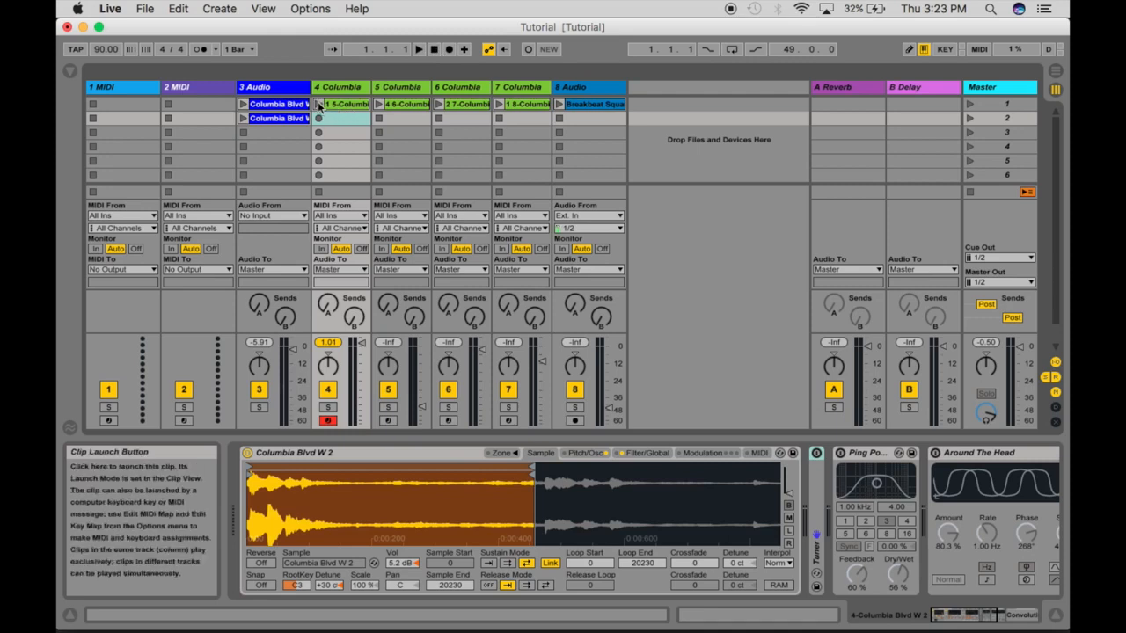
click(319, 105)
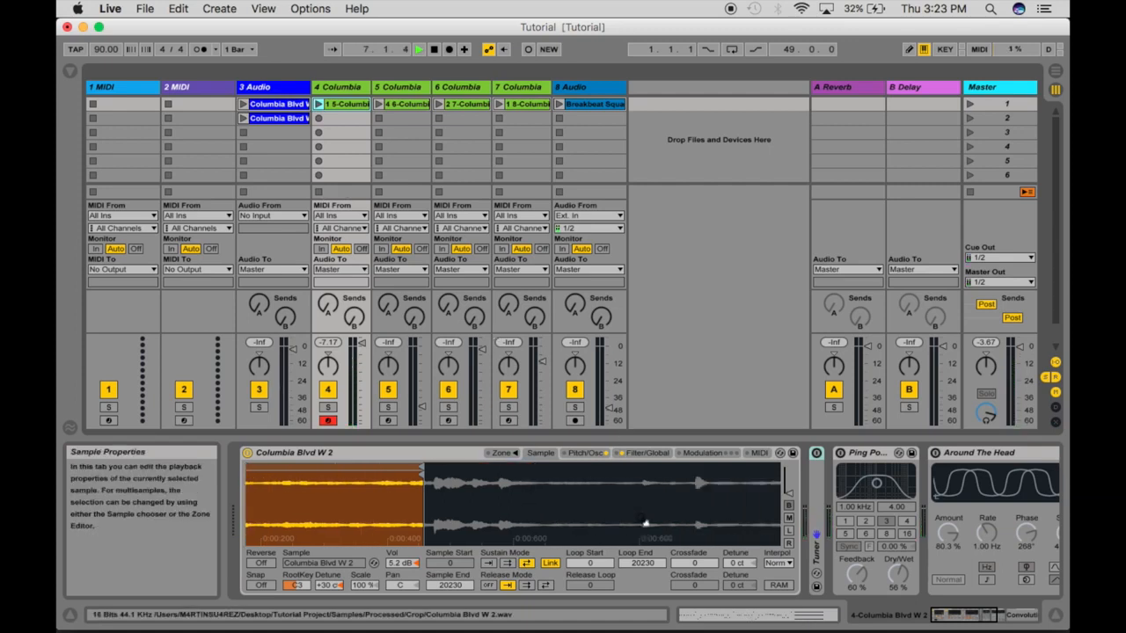
- Turn on the Around The Head and Convolution Reverb Pro effects on track 4 while its clip plays
scroll(862, 541, right, 3)
scroll(862, 540, right, 5)
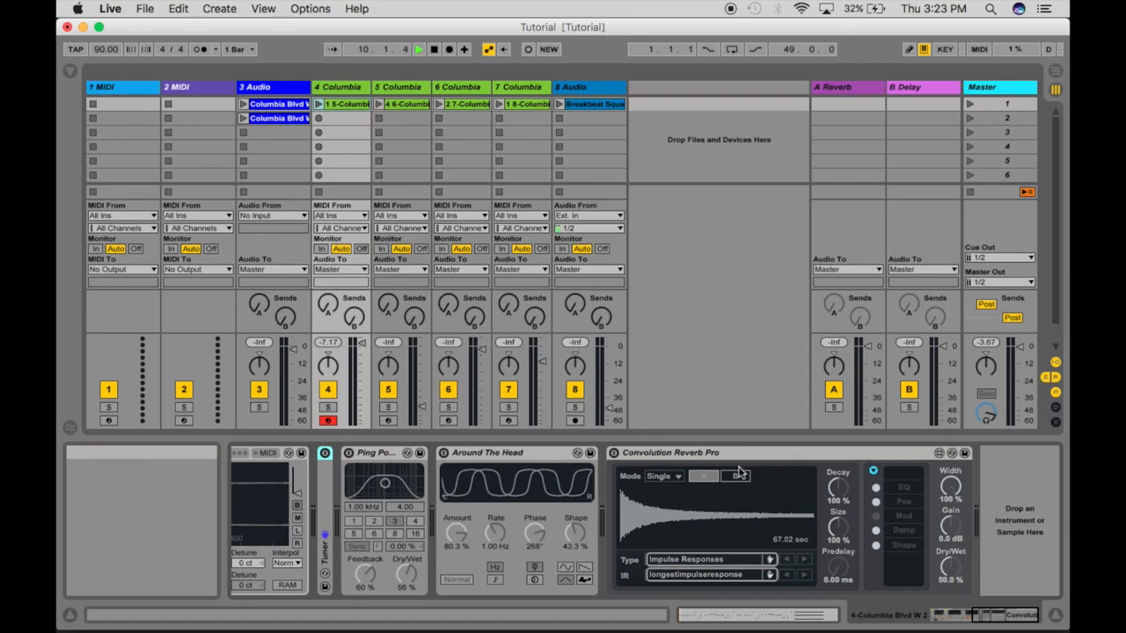
click(444, 453)
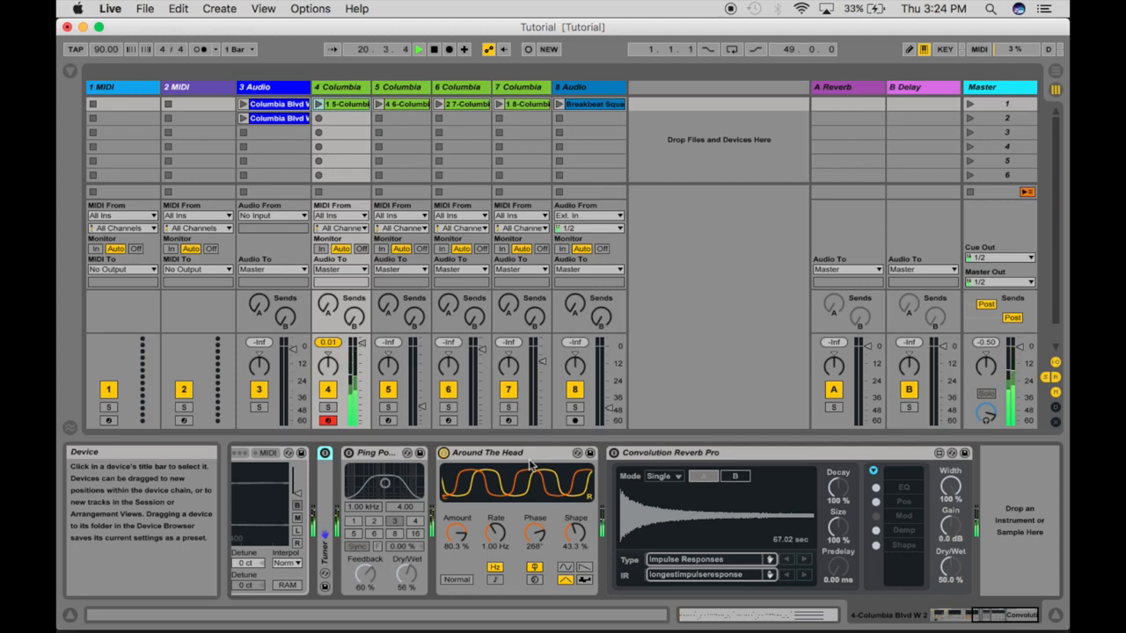
click(614, 453)
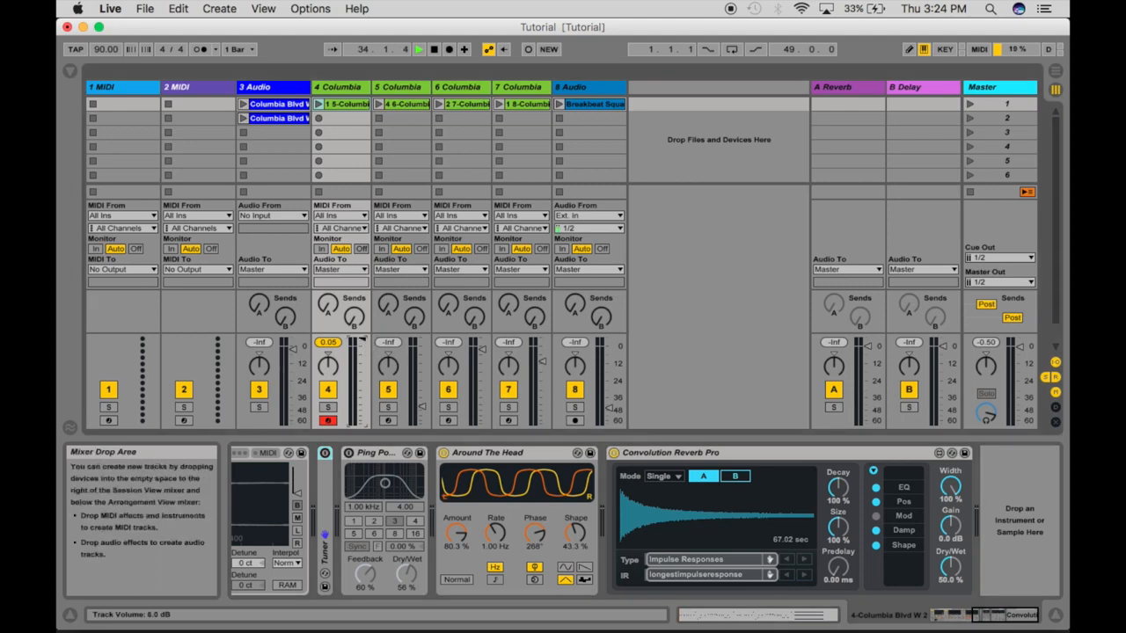
- Raise track 4's volume to 6.0 dB and lower the computer keyboard's octave to test deeper notes
drag(361, 344, 364, 339)
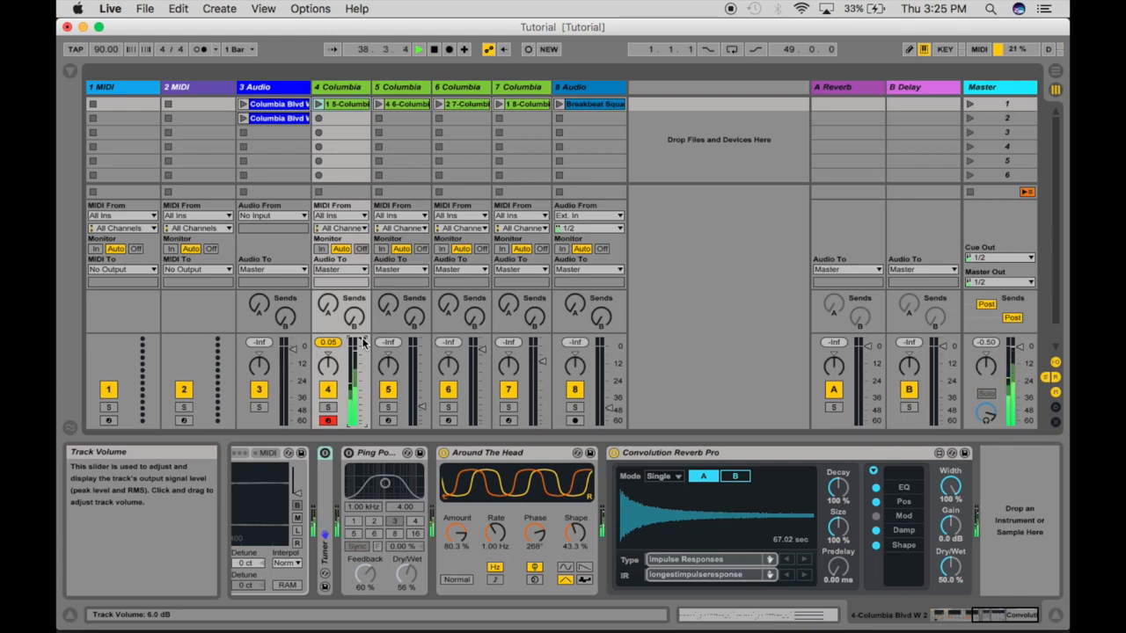
key(z)
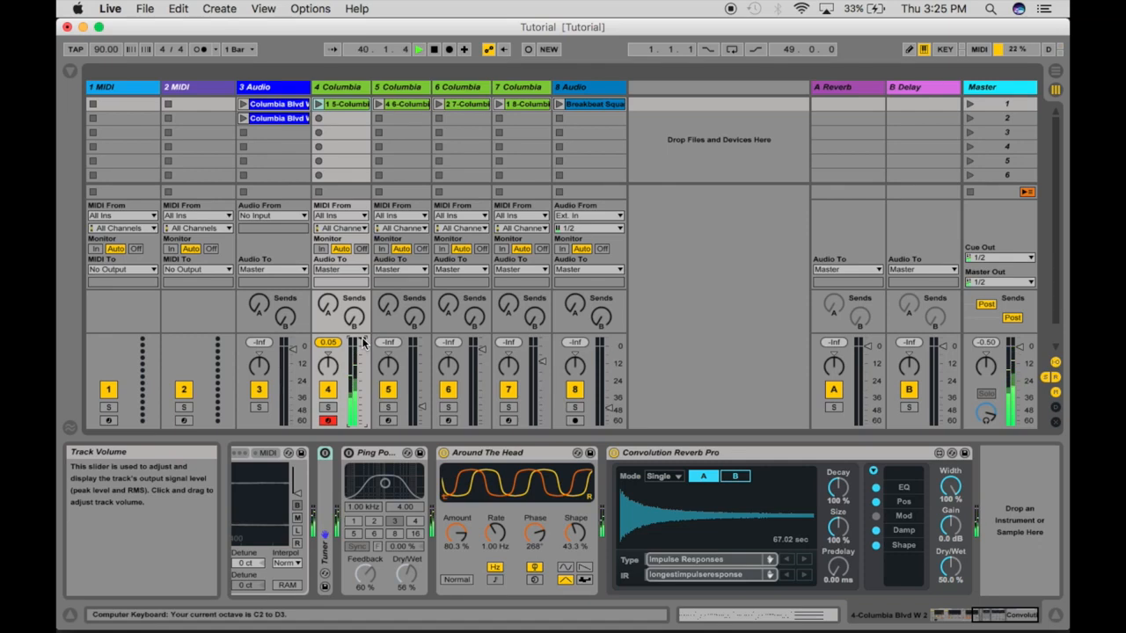
key(z)
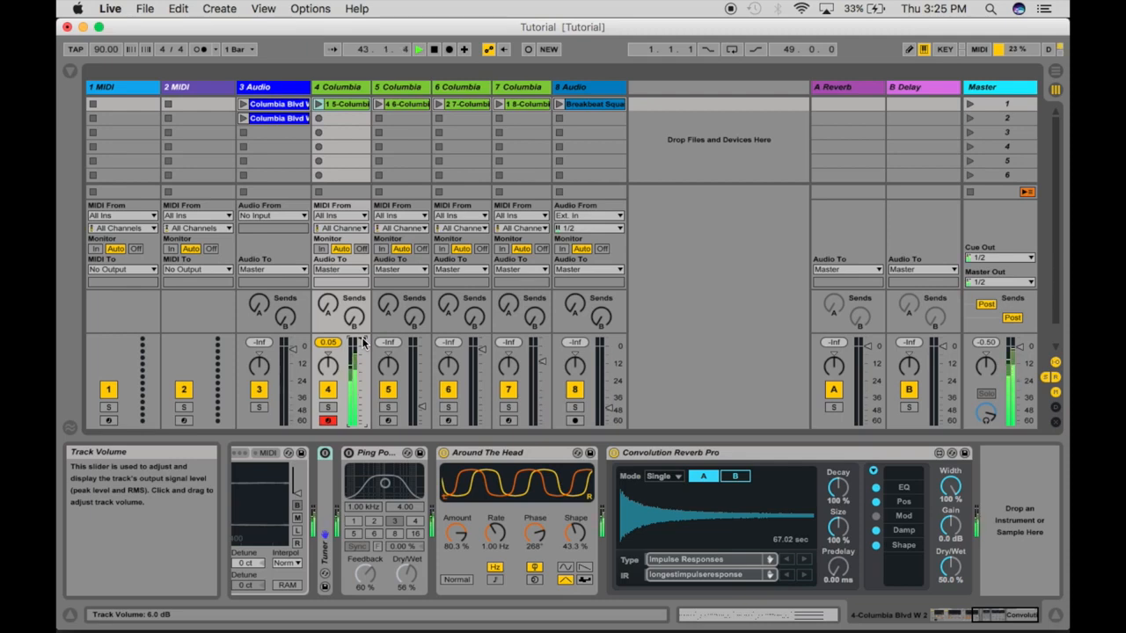
- Disarm track 4 and bring its Sampler device back into view
click(328, 421)
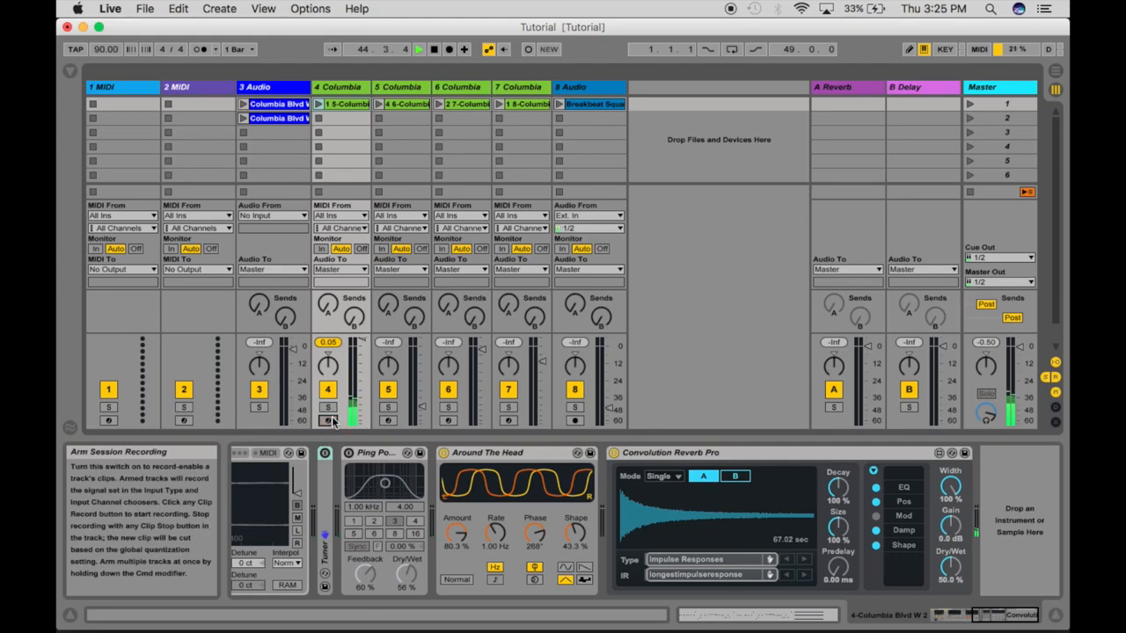
scroll(416, 500, left, 8)
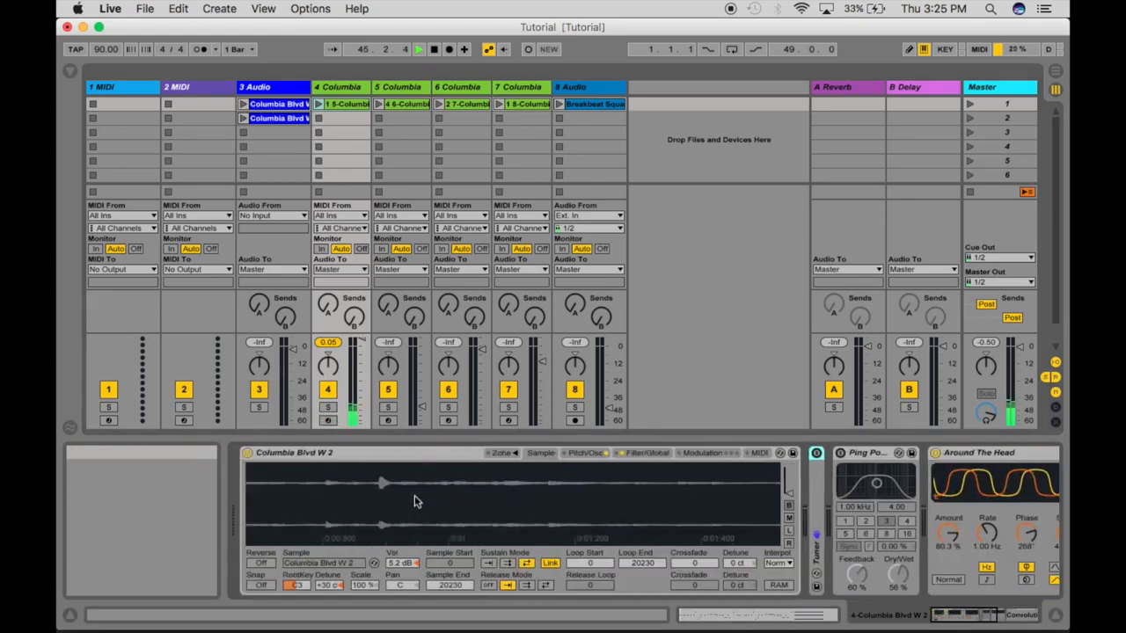
scroll(414, 500, left, 10)
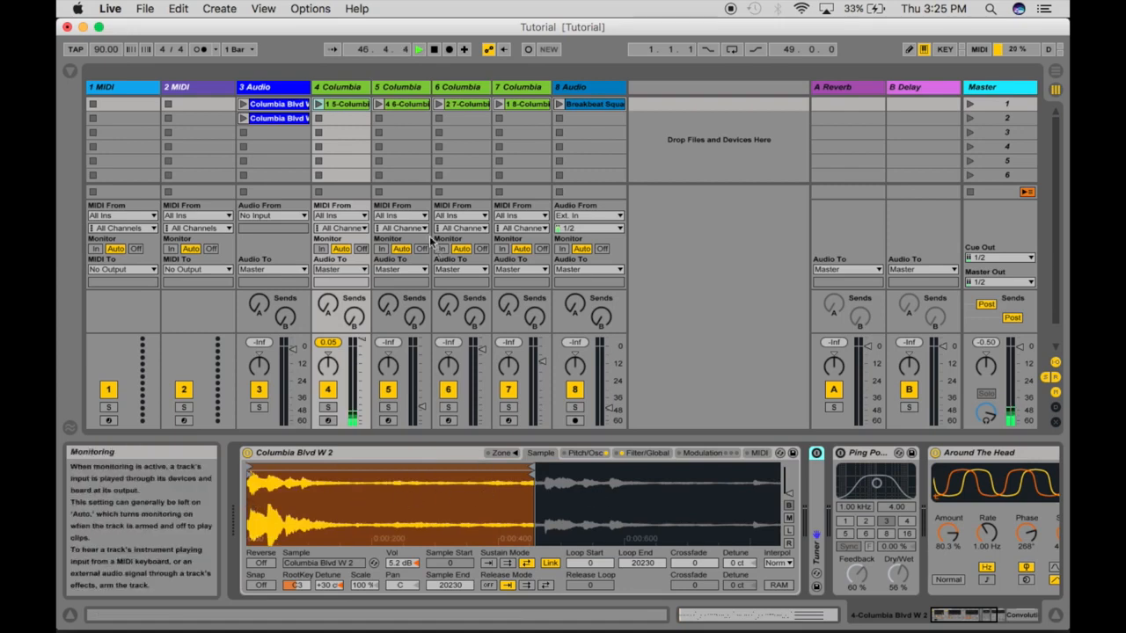
- Open the sample settings of track 5's Sampler and examine the short loop region up close in the waveform
click(400, 87)
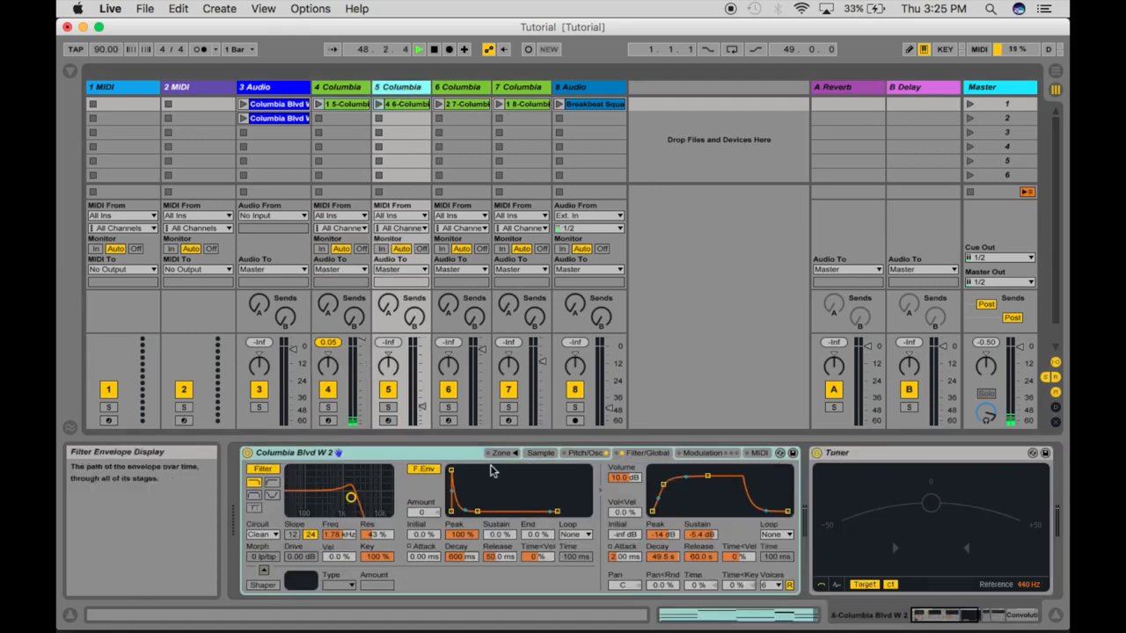
click(539, 455)
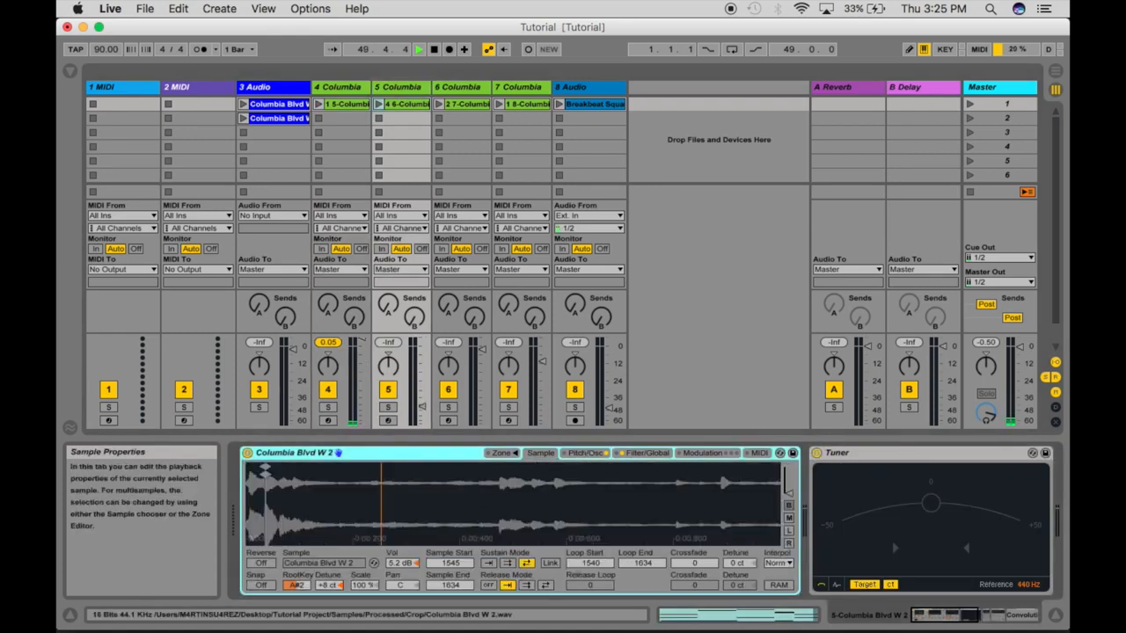
drag(382, 489, 384, 538)
scroll(385, 489, left, 10)
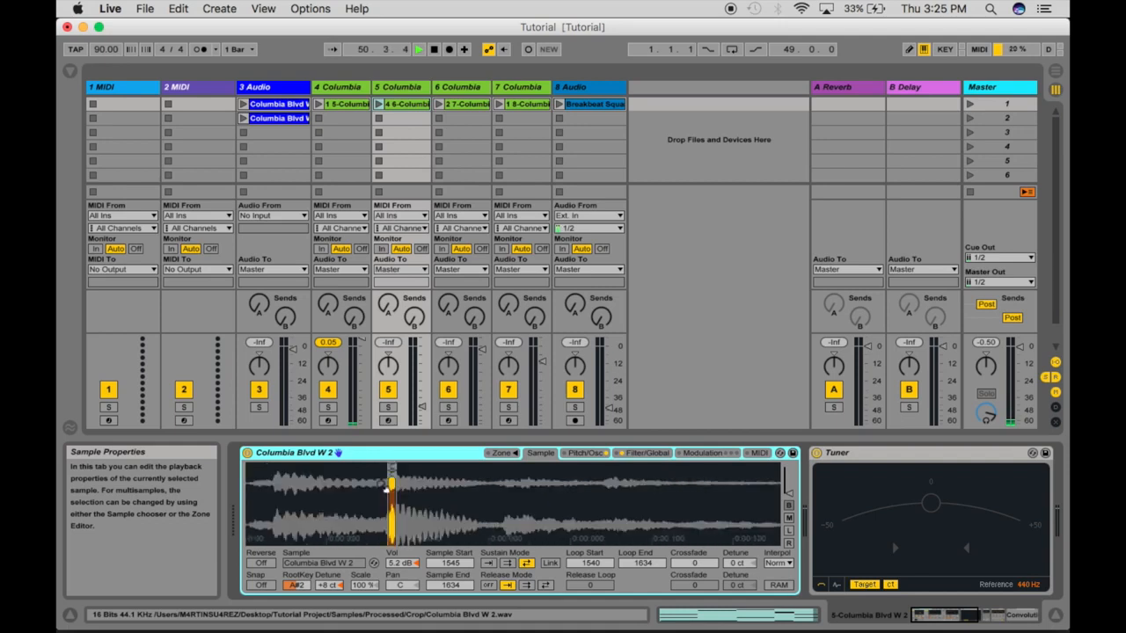
drag(483, 499, 484, 538)
scroll(483, 499, left, 10)
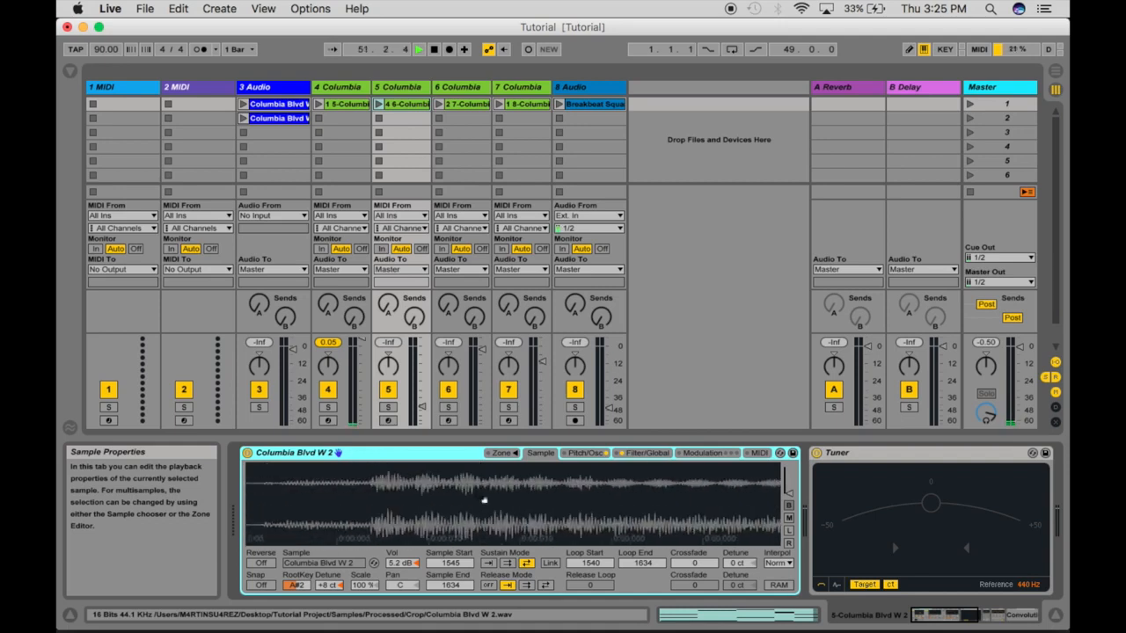
scroll(484, 500, left, 10)
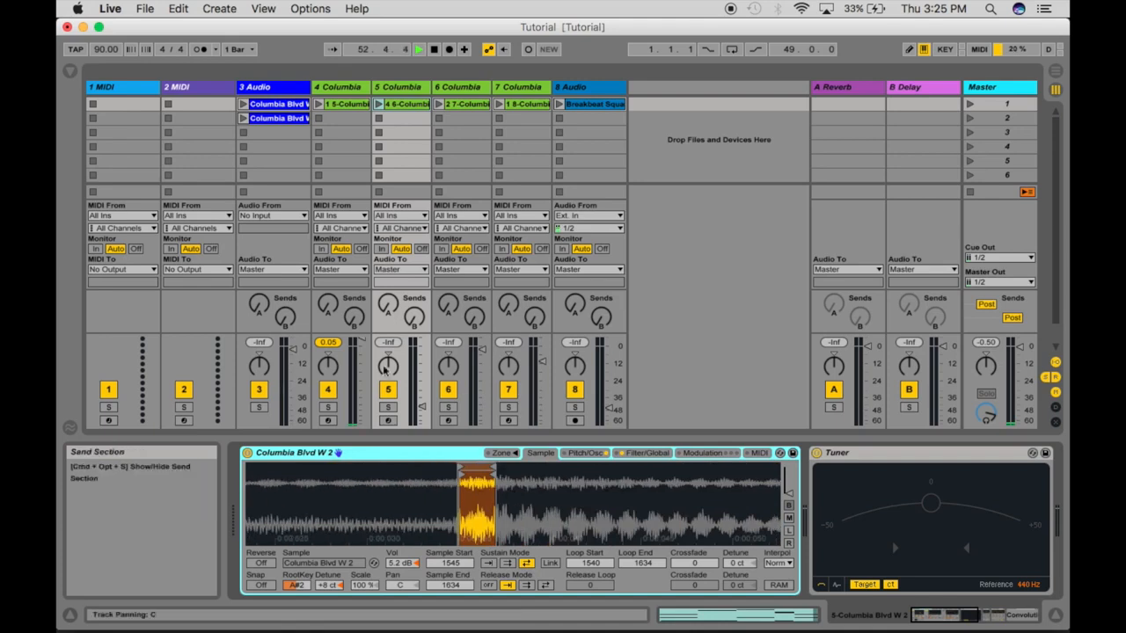
- Arm track 5 for recording and turn off its Sampler's oscillator, pitch envelope and filter
click(388, 421)
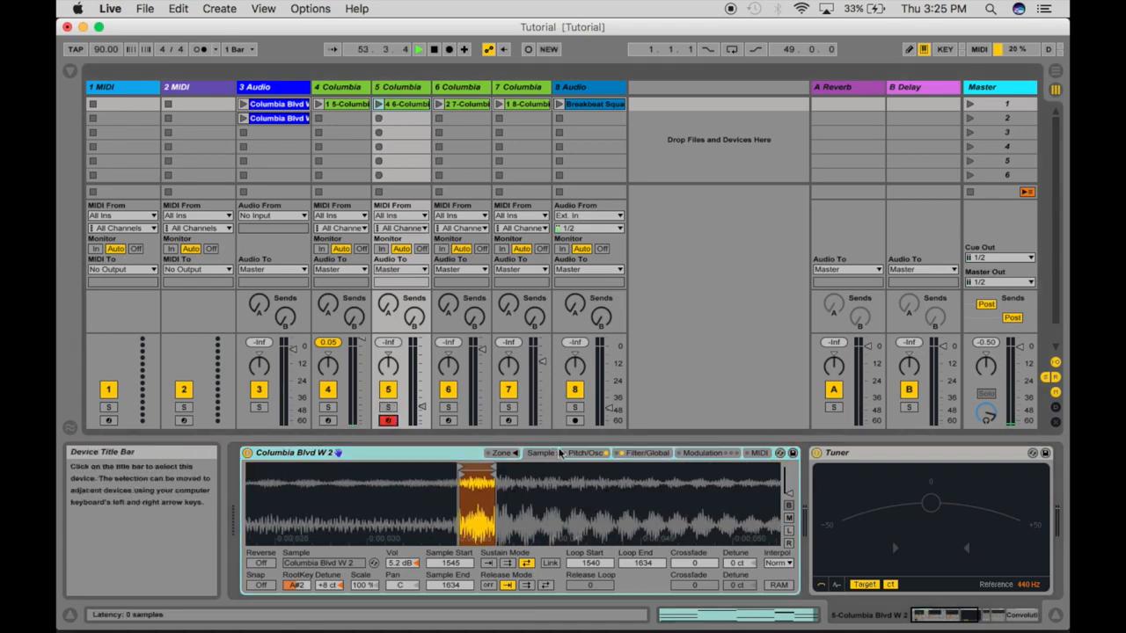
click(597, 453)
click(262, 469)
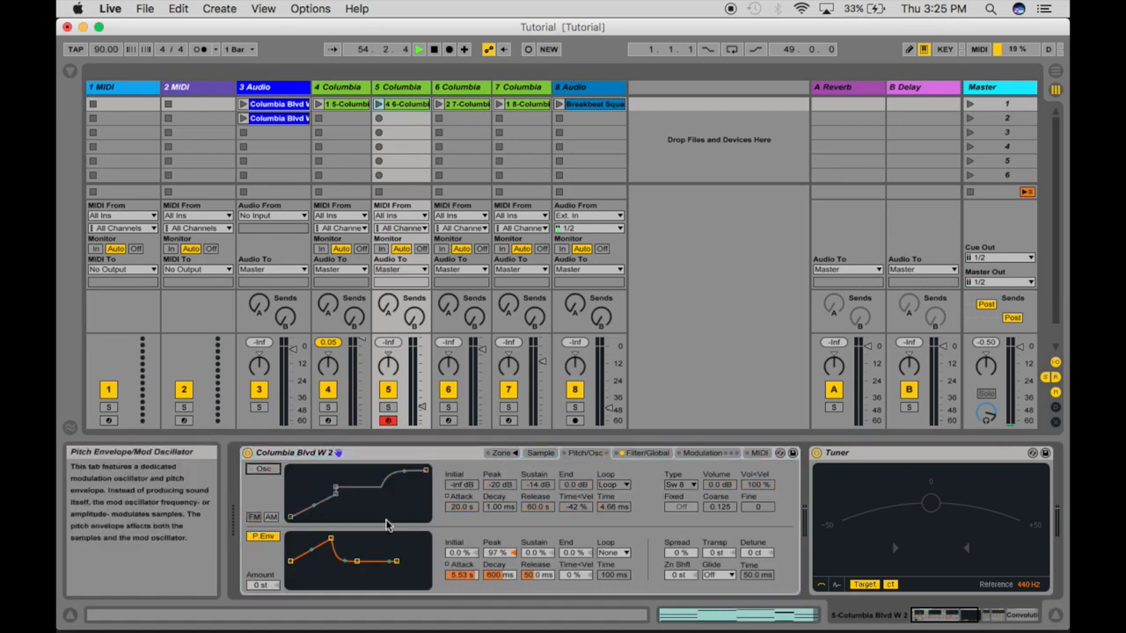
click(263, 537)
click(646, 452)
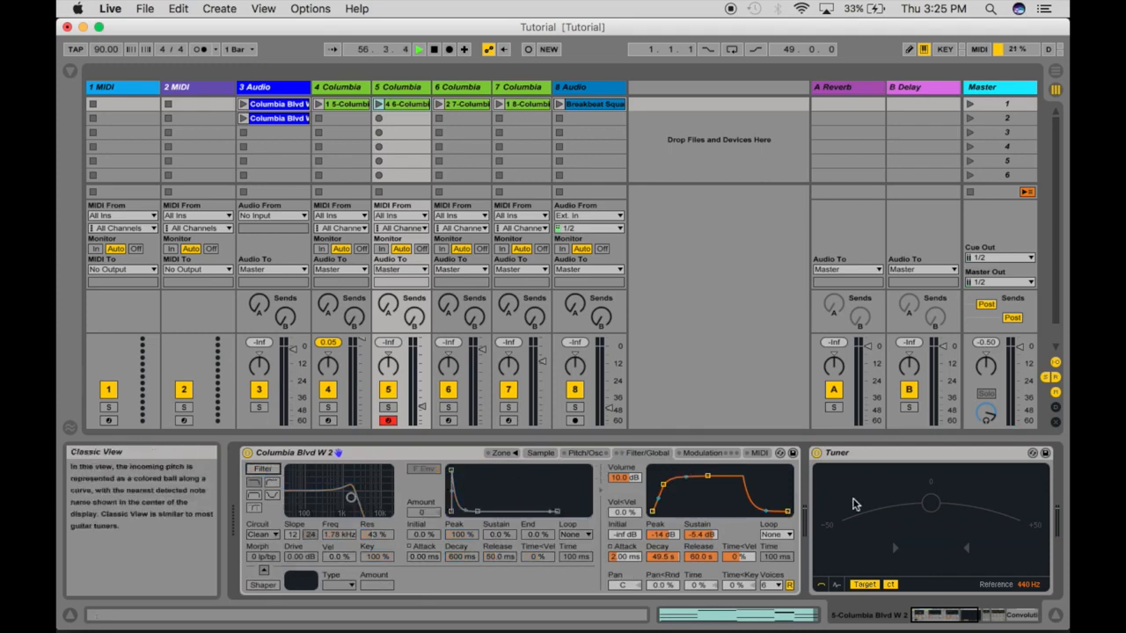
scroll(853, 503, right, 5)
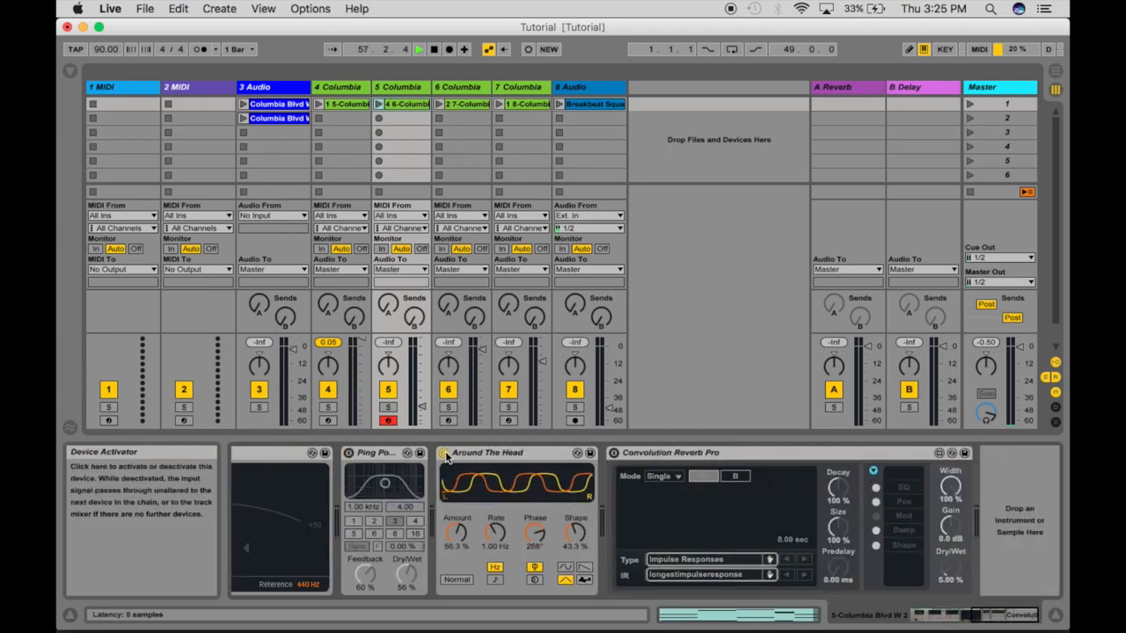
scroll(446, 458, left, 3)
scroll(446, 458, left, 3)
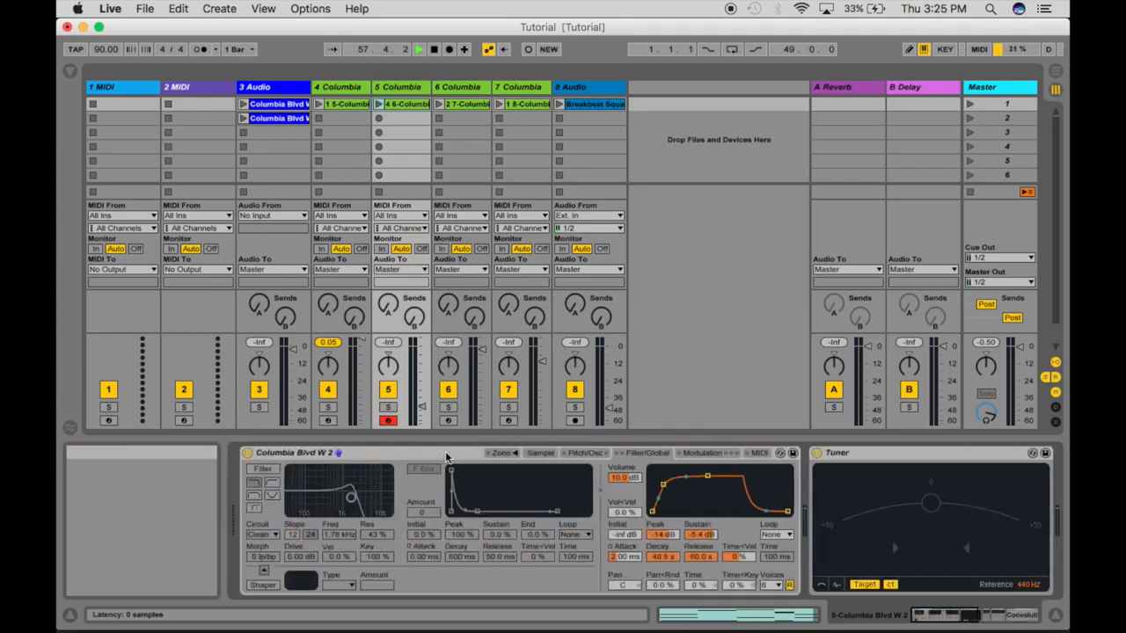
- Reset the detune of track 5's sample to 0 ct and shift the computer keyboard's range to C3–D4
click(542, 454)
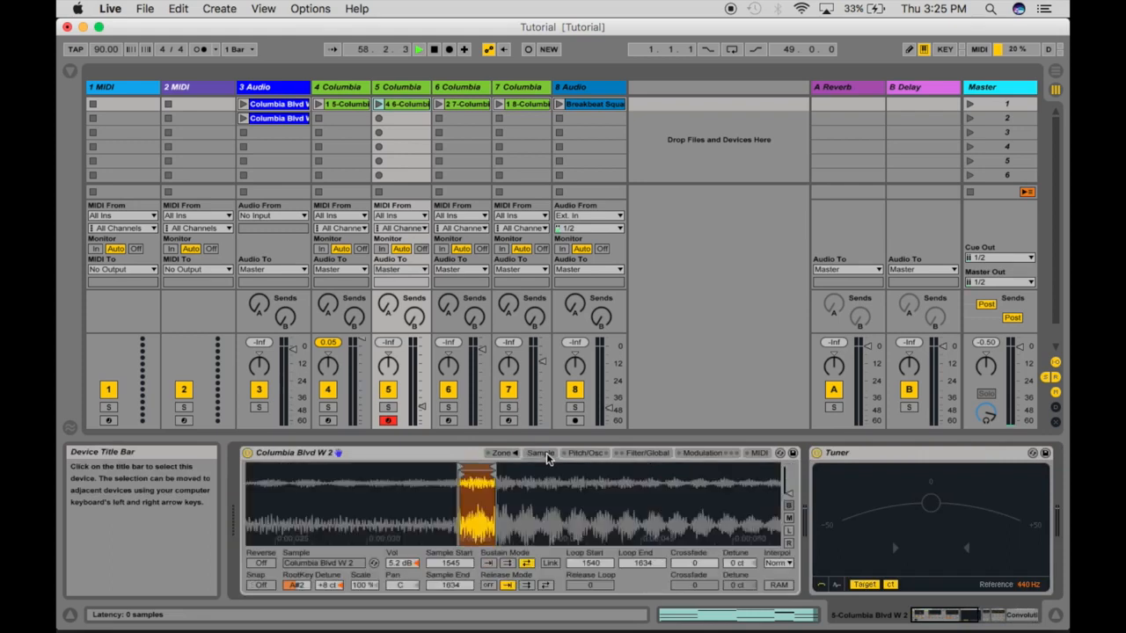
click(332, 588)
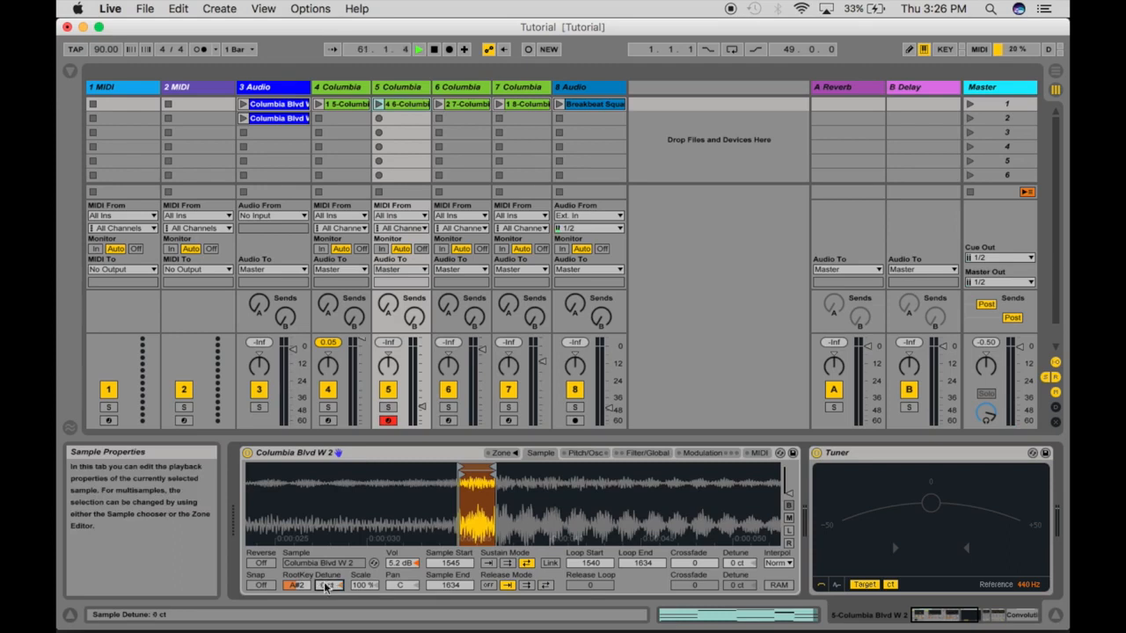
key(z)
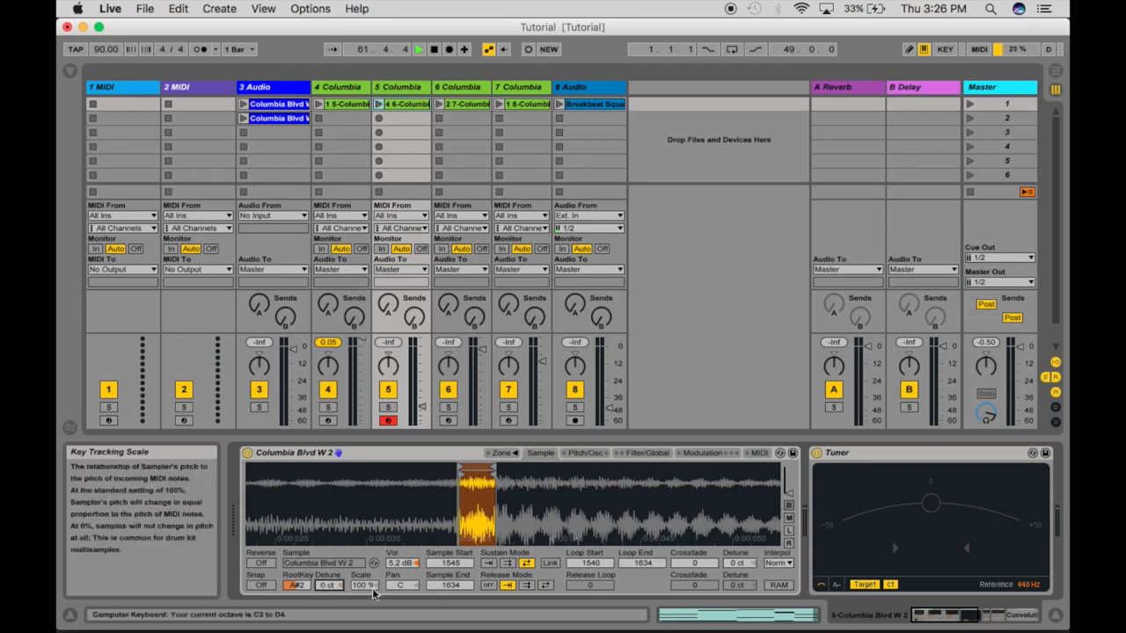
- Play test notes on track 5 and raise its track volume for a louder signal
key(a)
key(a)
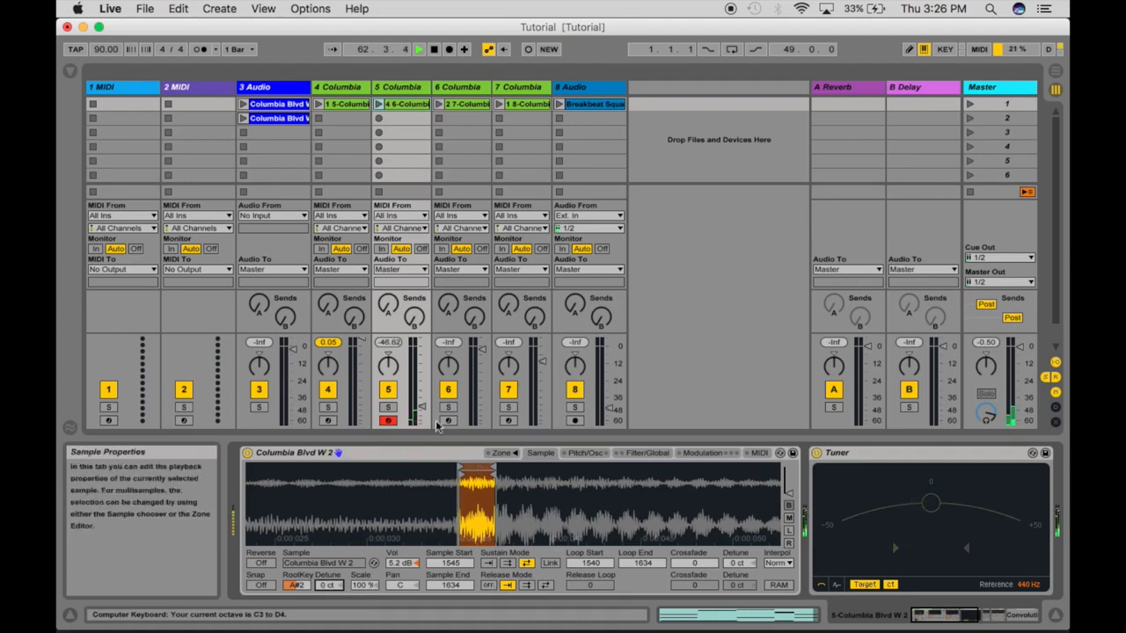
drag(421, 407, 423, 362)
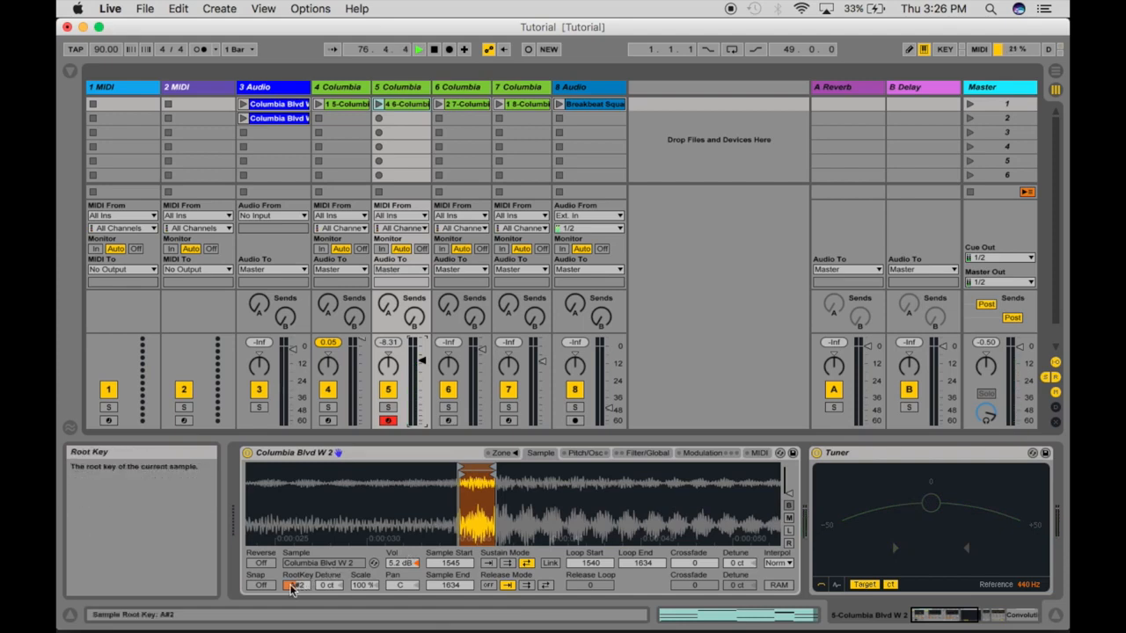
- Check the sample's key range in the Zone Editor, then set the detune of track 5's sample to +8 ct
click(500, 452)
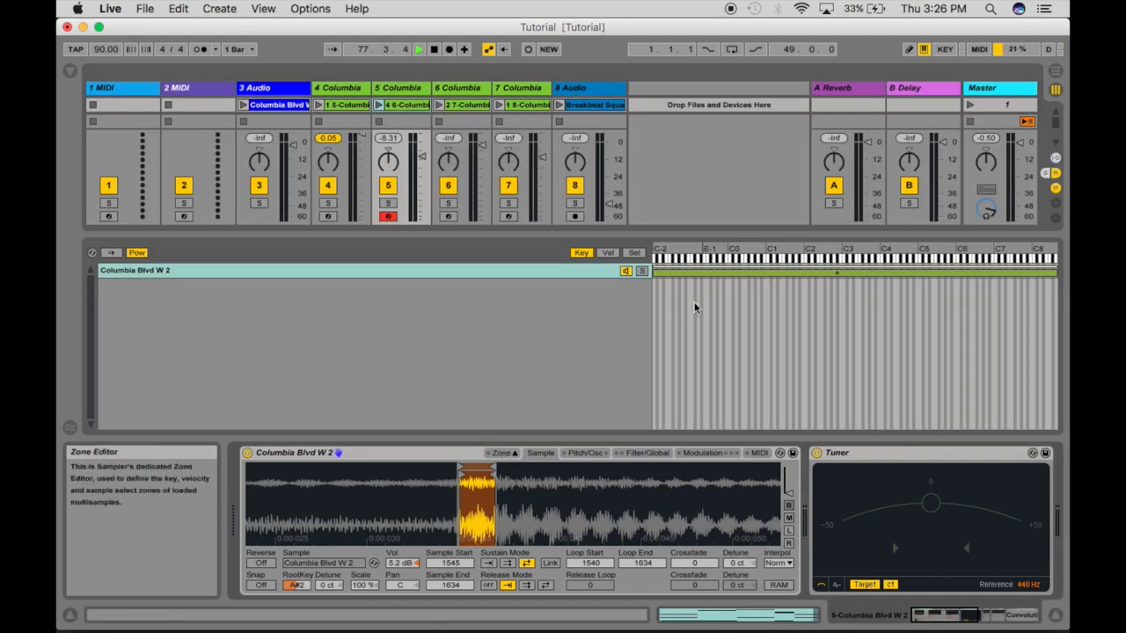
click(501, 453)
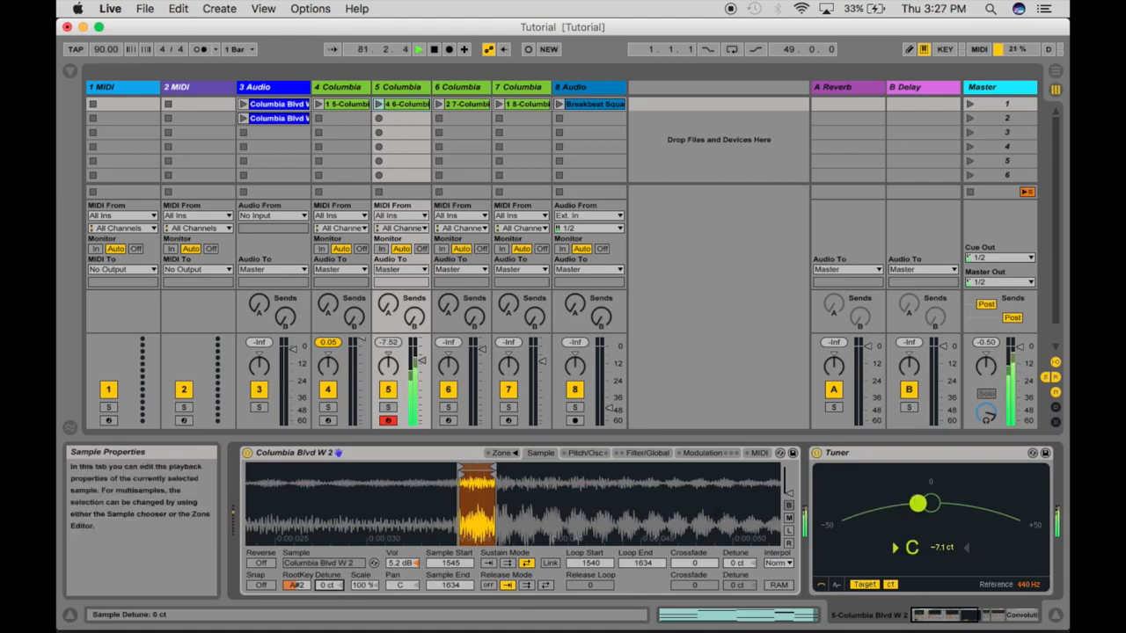
drag(329, 585, 329, 580)
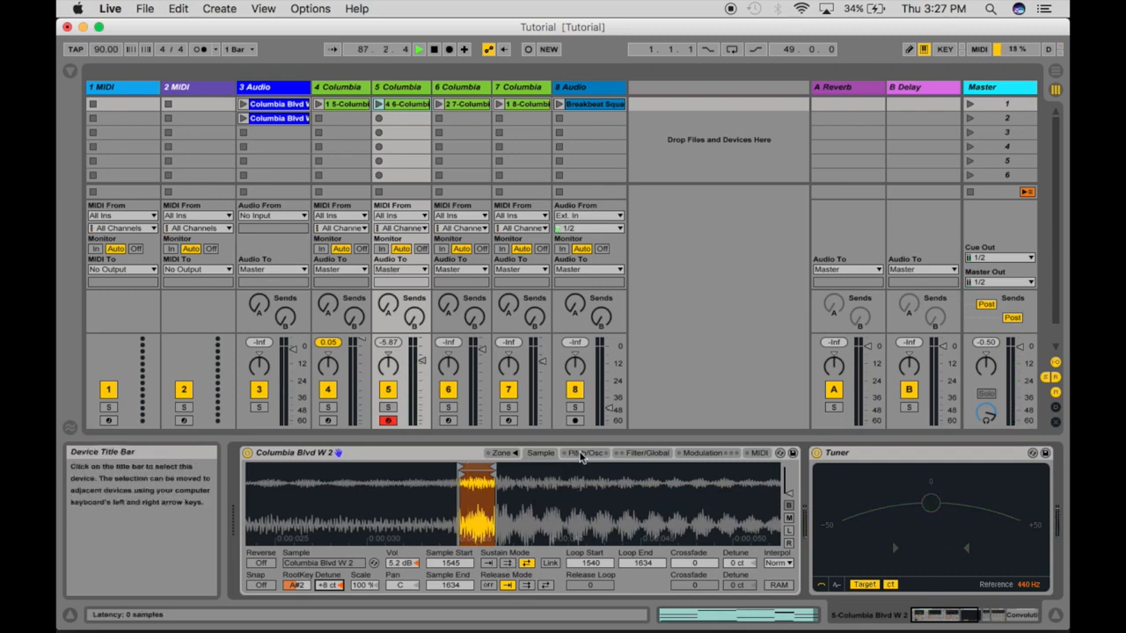
click(527, 563)
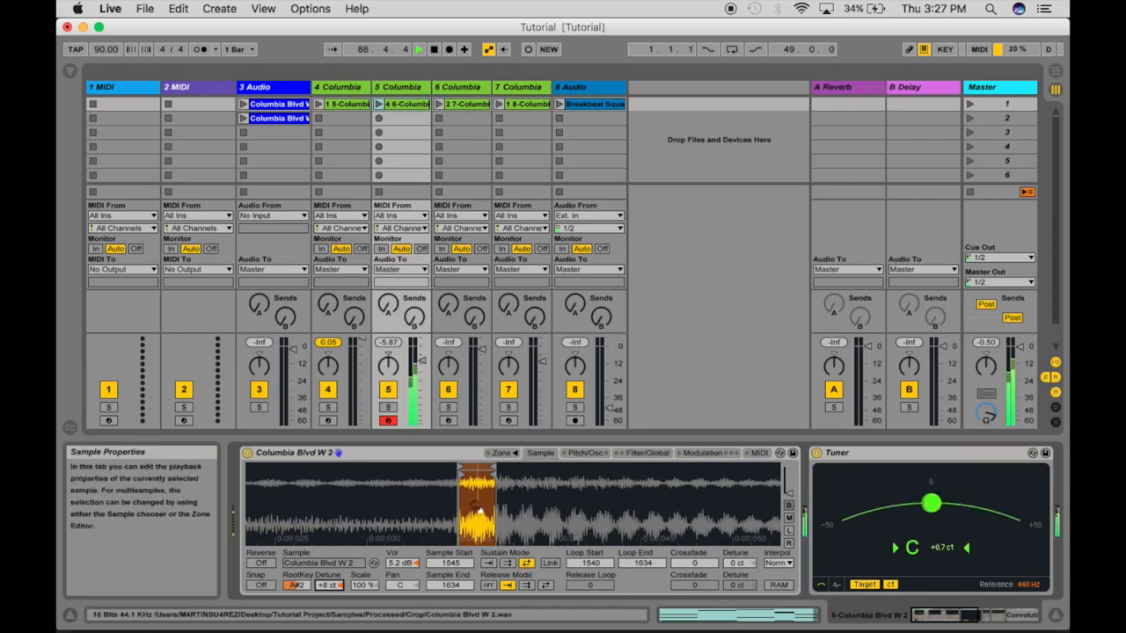
- Turn the oscillator and the pitch envelope of track 5's Sampler back on
click(579, 452)
click(263, 468)
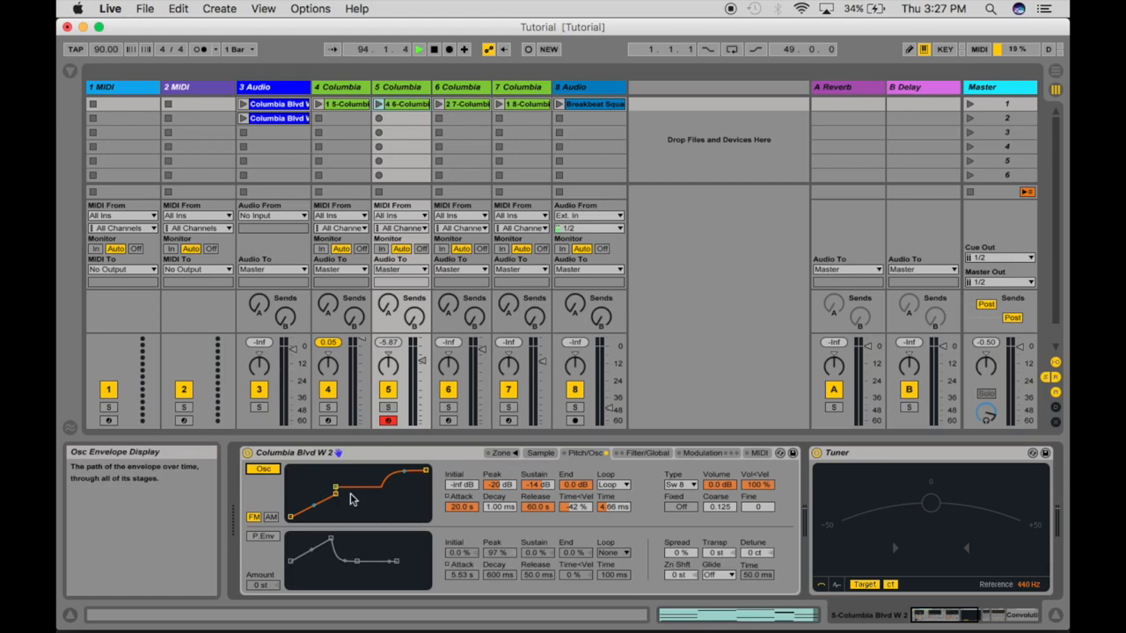
click(262, 535)
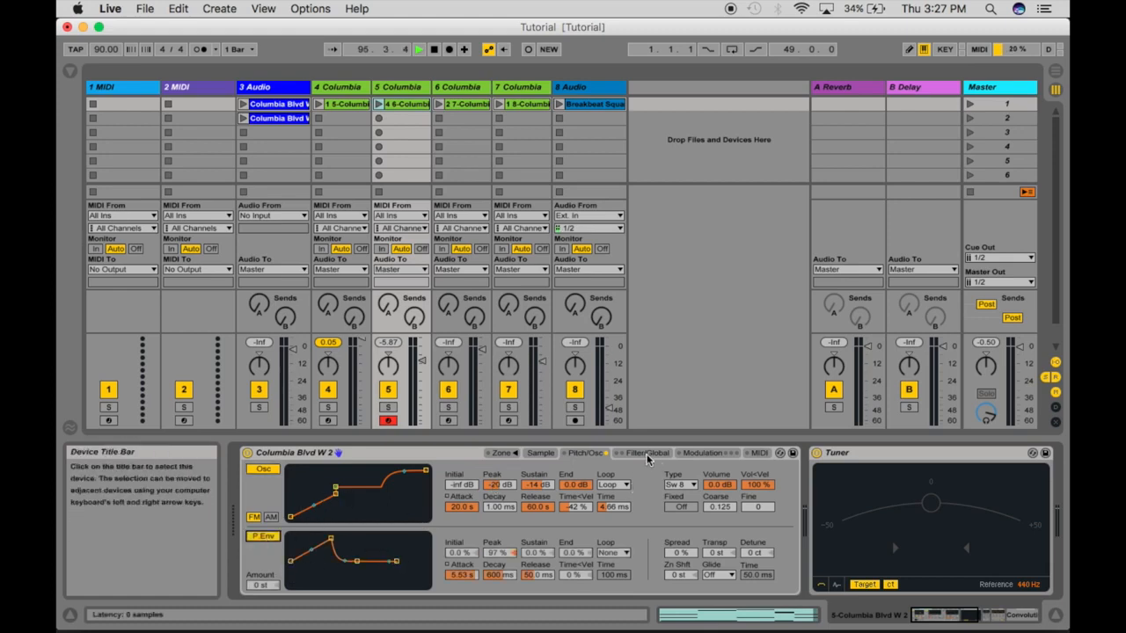
- Turn on the filter of track 5's Sampler, comparing the sound with and without it
click(646, 453)
click(266, 471)
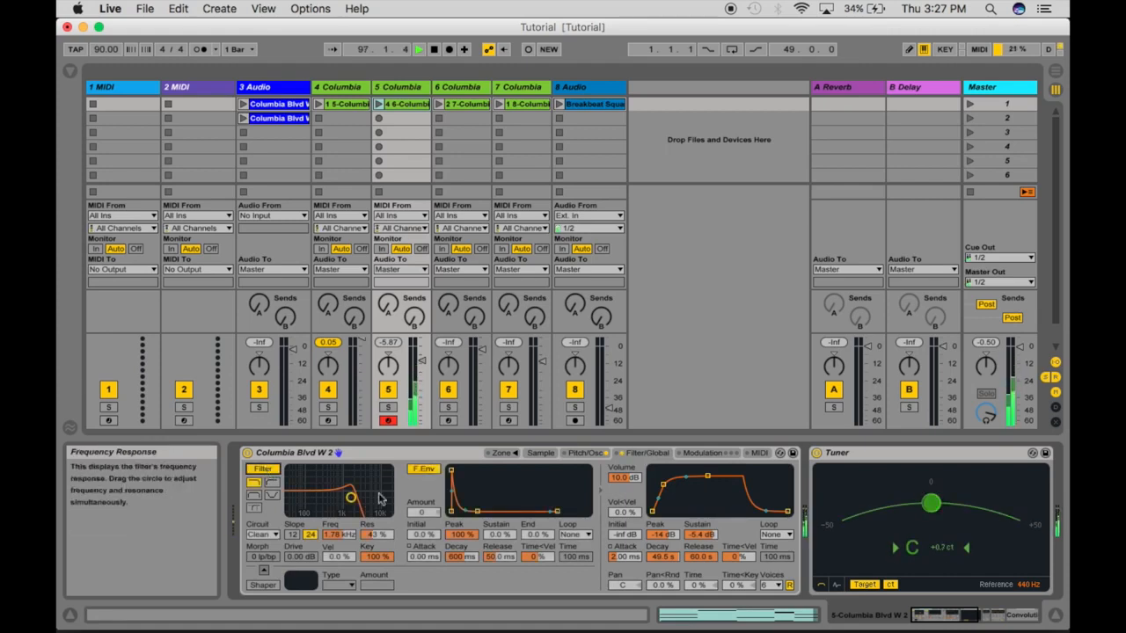
click(274, 474)
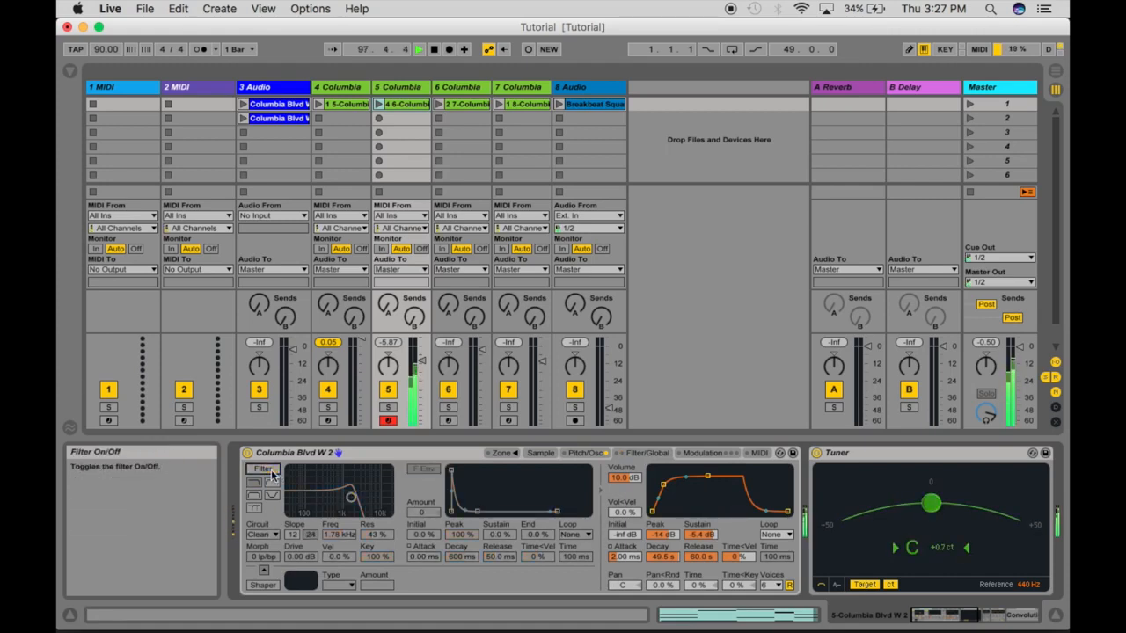
click(267, 471)
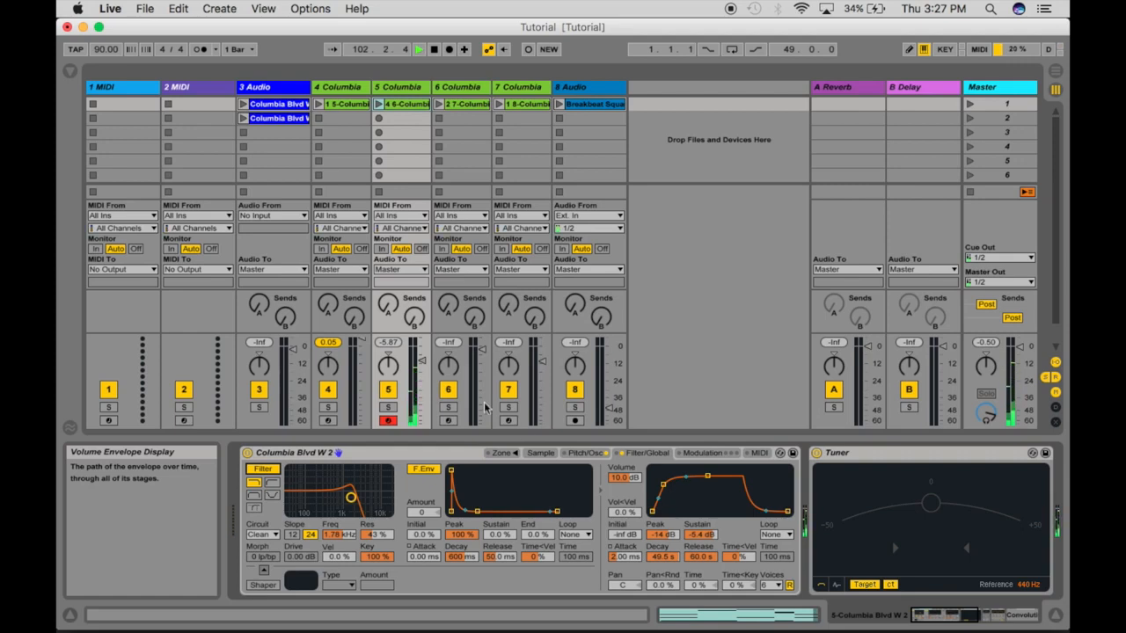
- Raise track 5's volume to about 0.6 dB and look over its effect chain while playing notes in lower octaves
drag(420, 358, 424, 348)
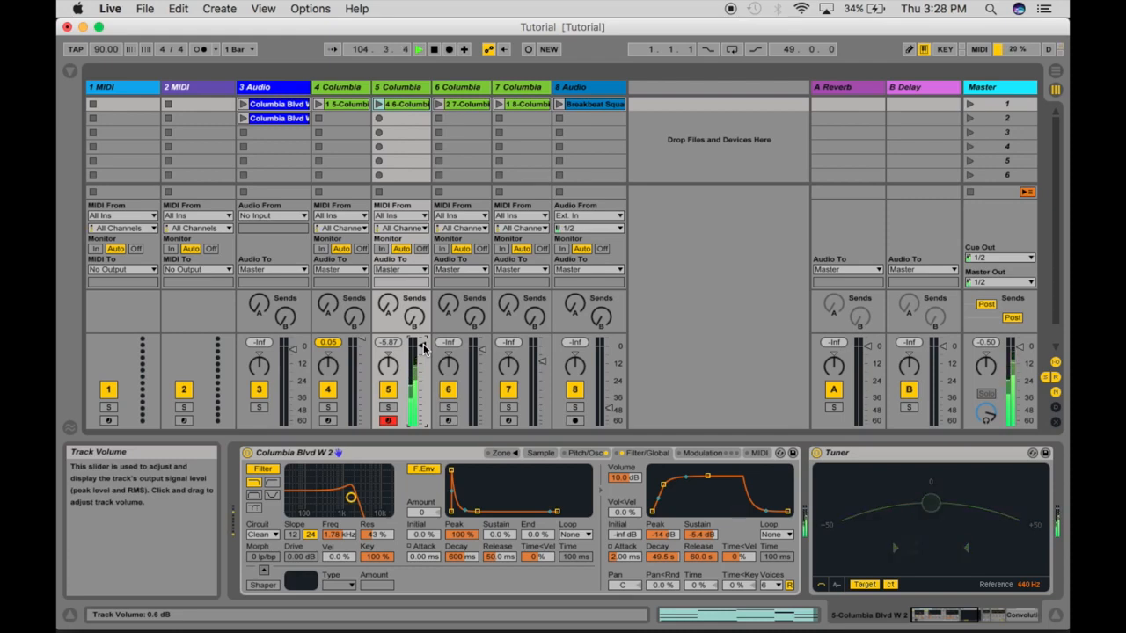
key(z)
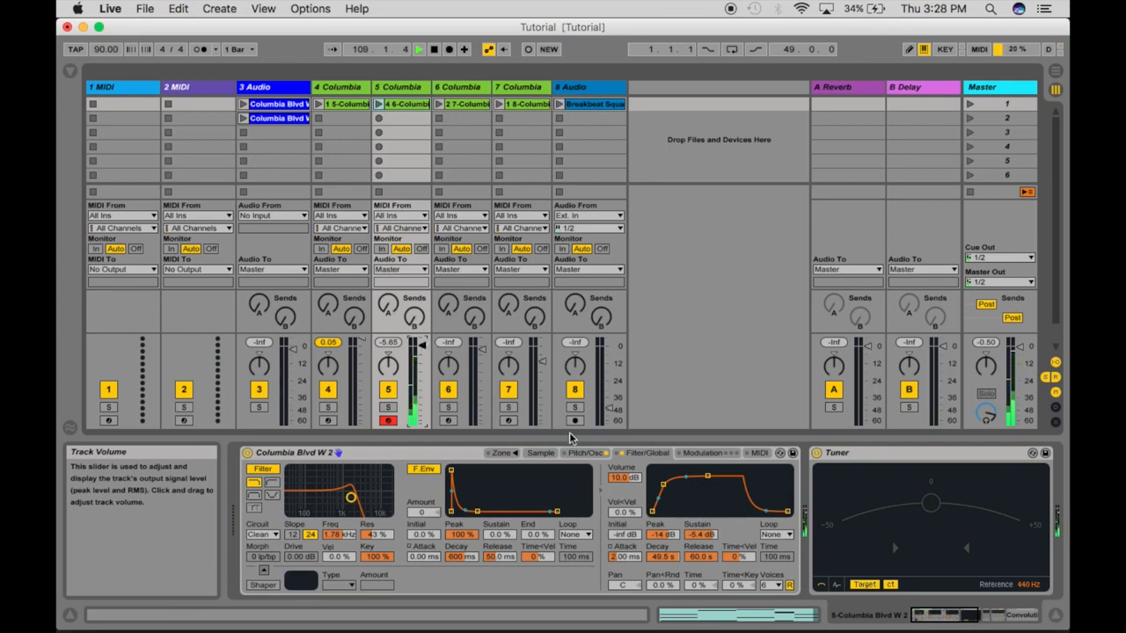
scroll(800, 480, right, 2)
scroll(800, 479, right, 12)
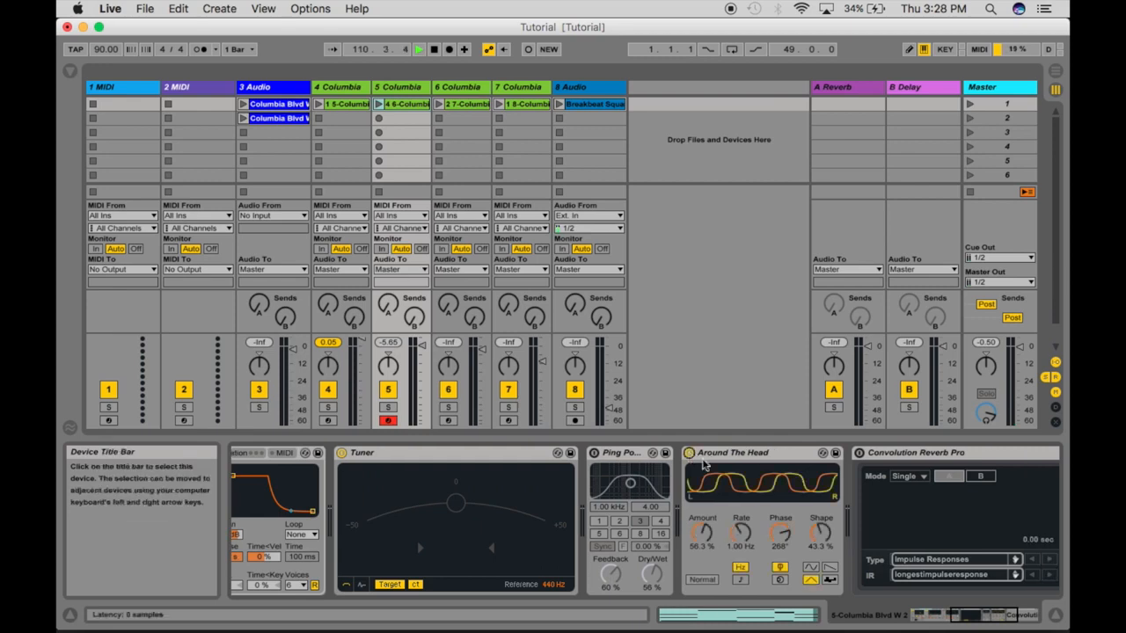
scroll(810, 520, right, 8)
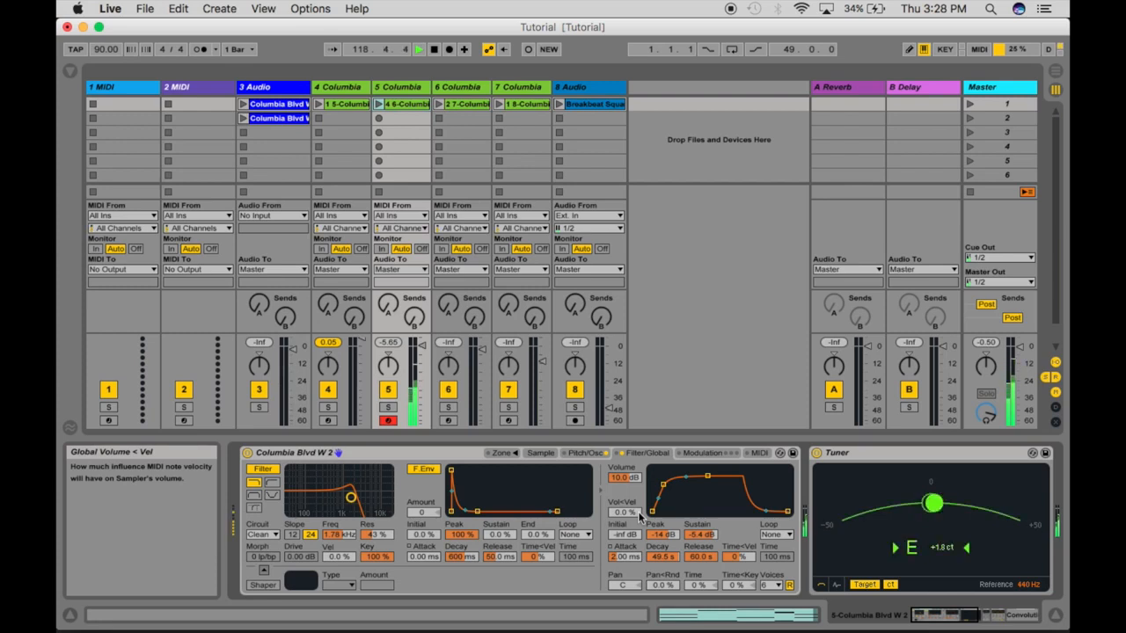
key(z)
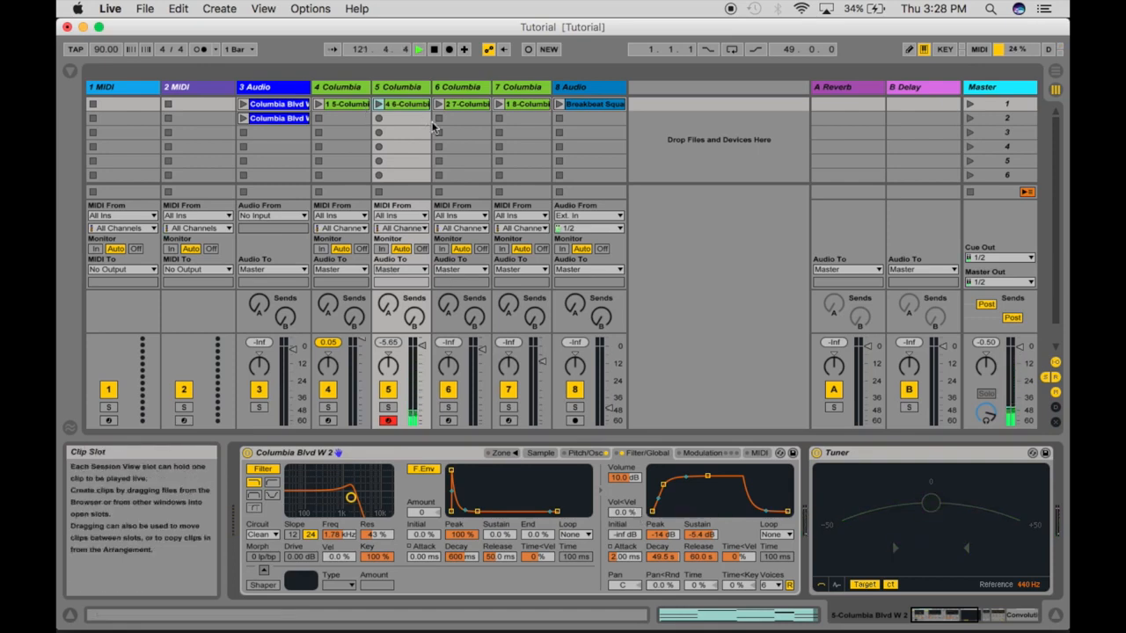
- Disarm track 5 and examine the loop region in the sample waveform of track 6's Sampler
click(387, 420)
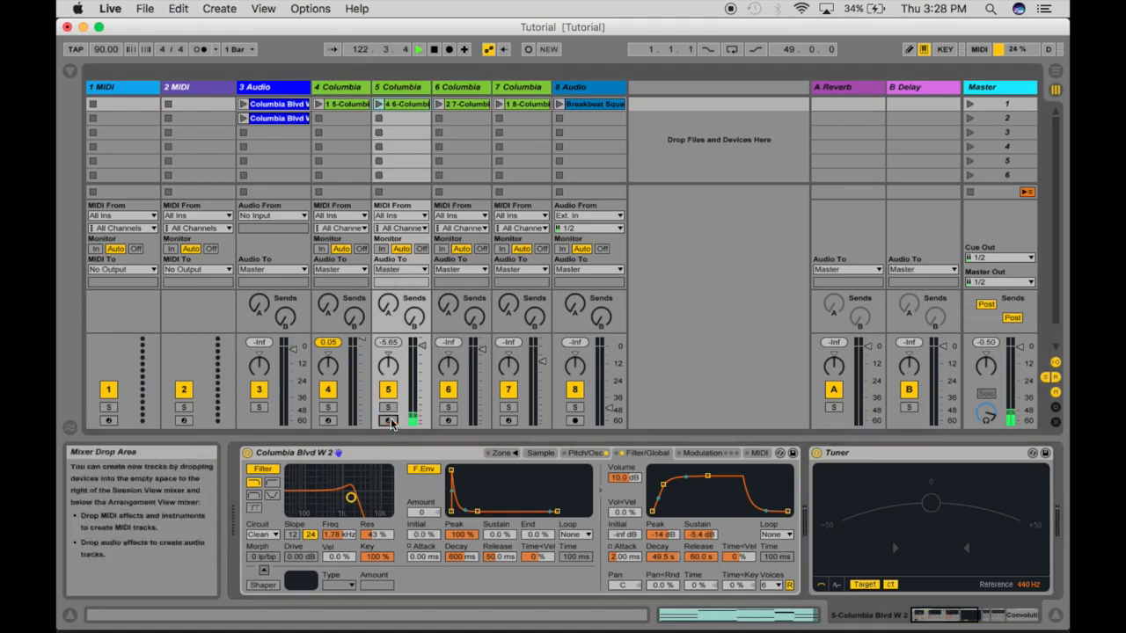
click(458, 92)
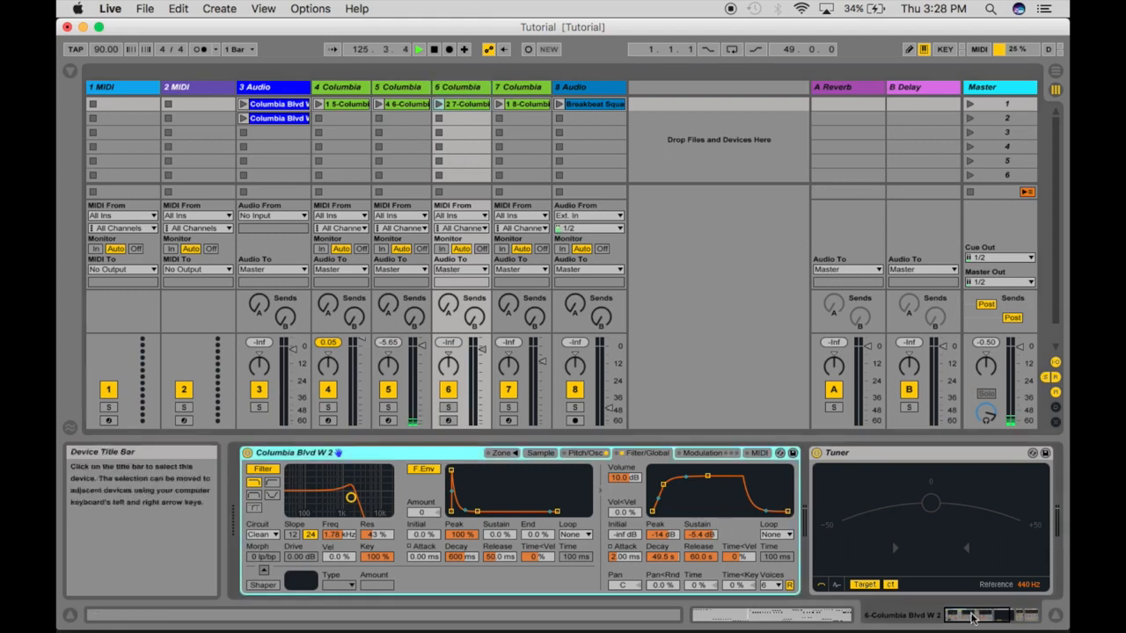
click(538, 454)
drag(338, 495, 338, 572)
scroll(338, 495, left, 10)
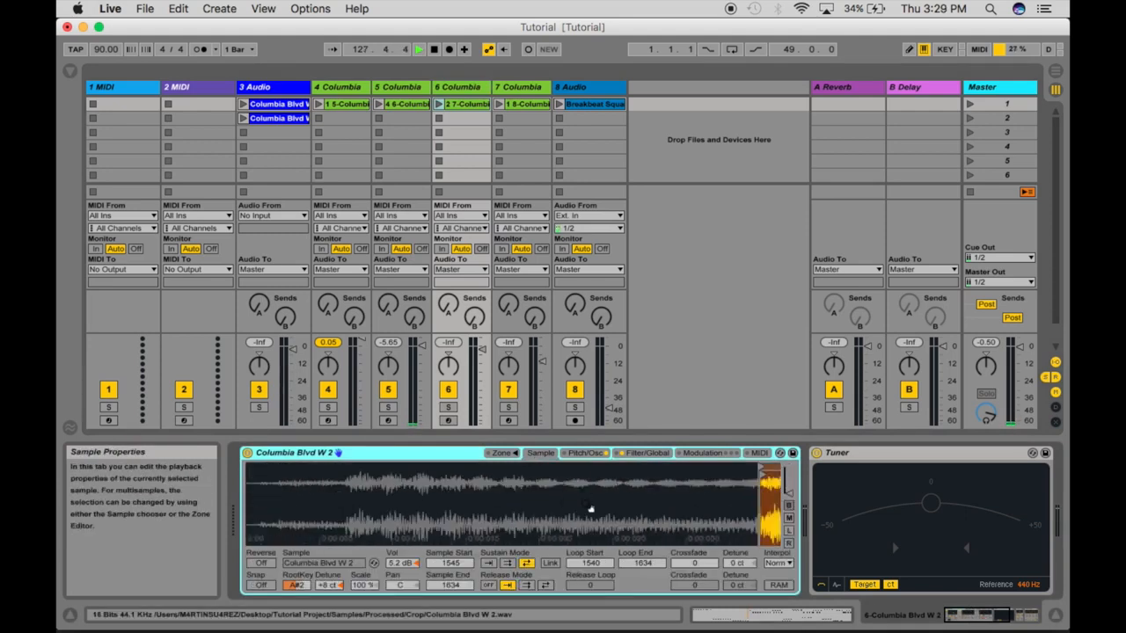
drag(590, 509, 380, 509)
drag(610, 495, 568, 509)
scroll(641, 509, right, 10)
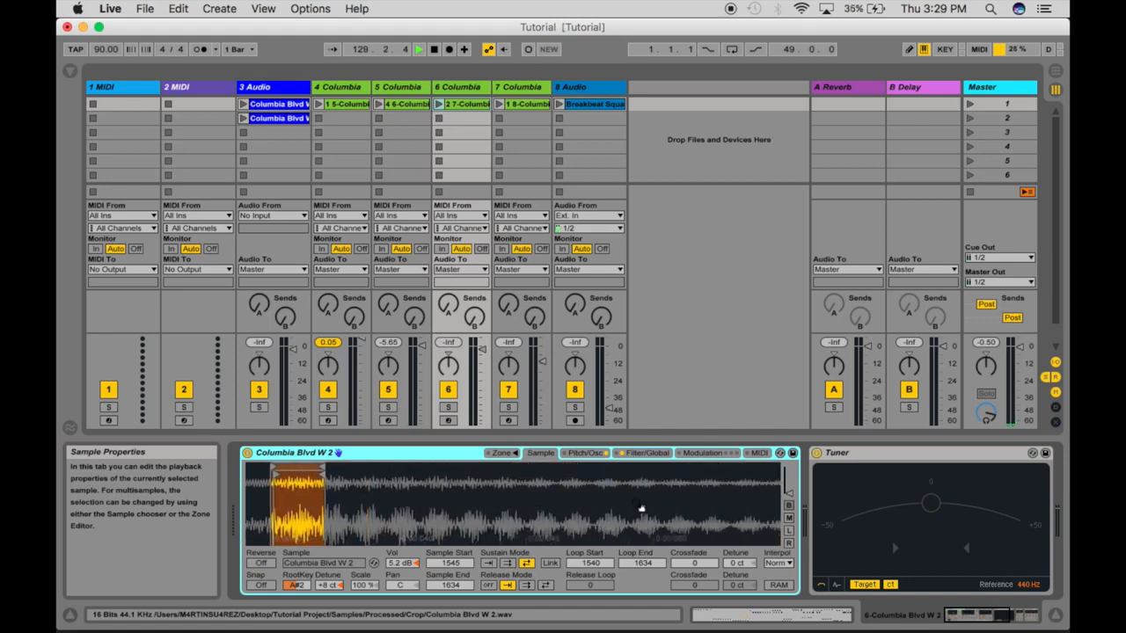
- Arm track 6 and play it in a lower octave through its Ping Pong Delay and Around The Head effects
scroll(905, 490, right, 10)
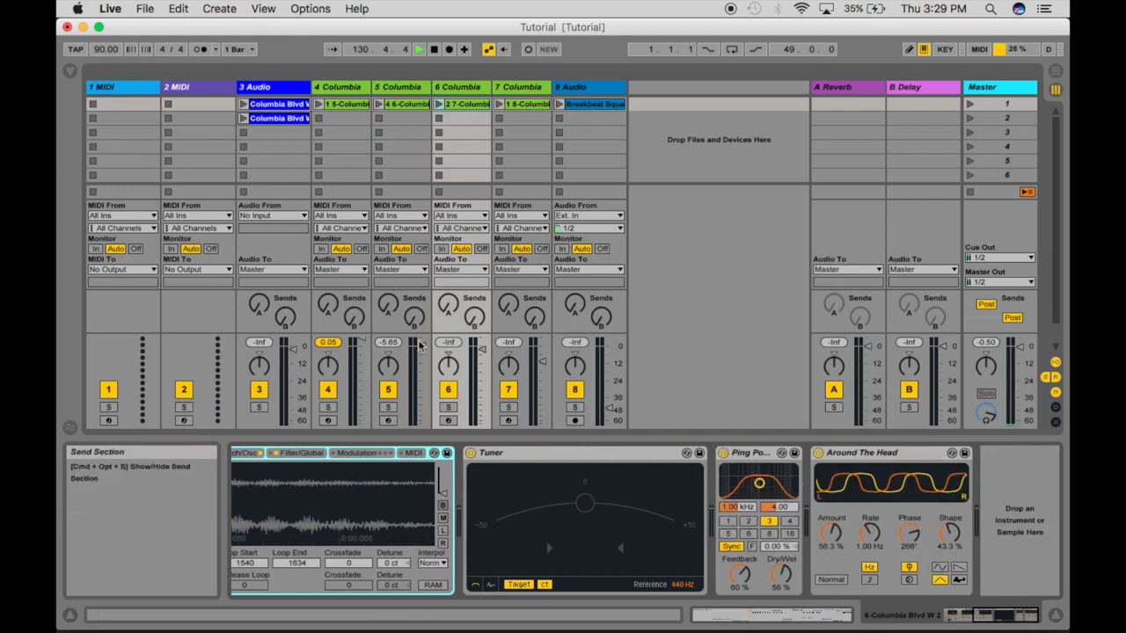
click(447, 420)
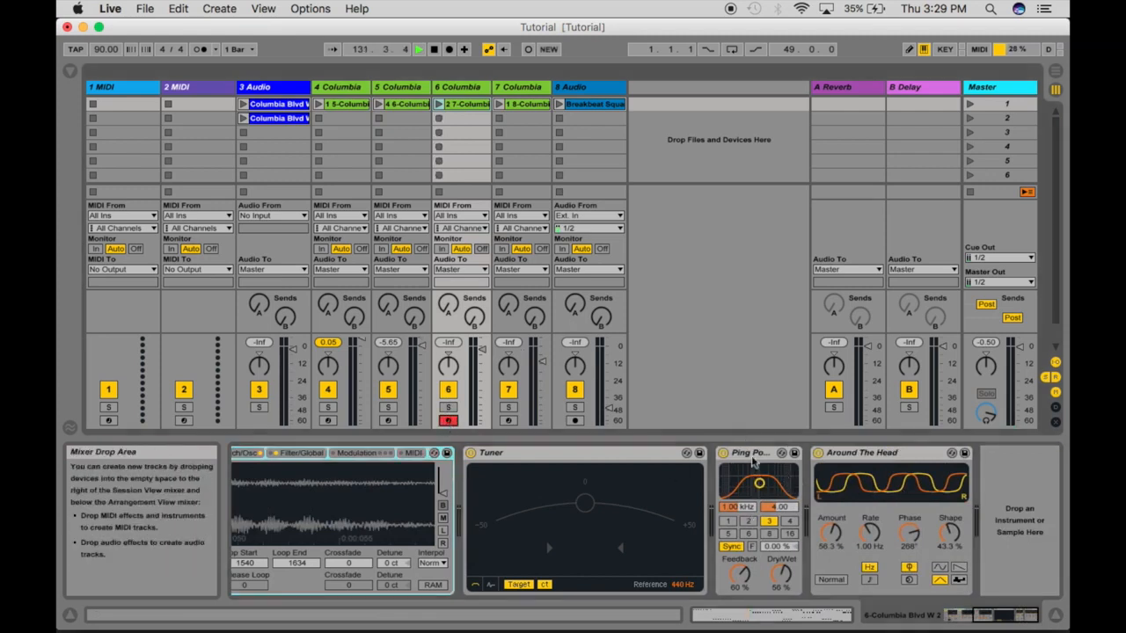
key(z)
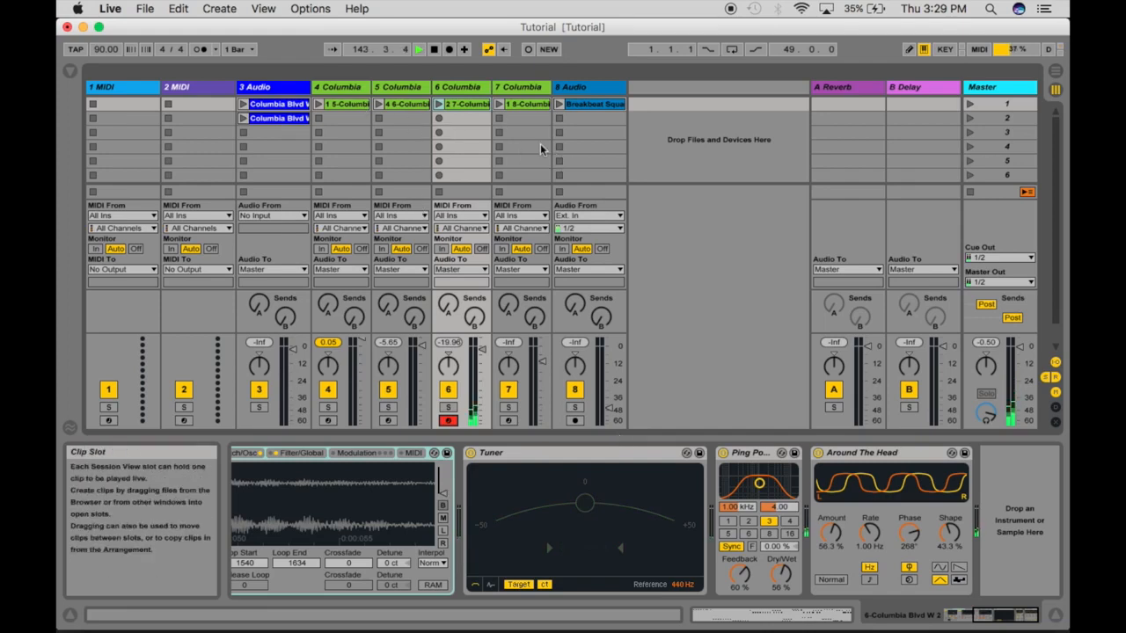
- Examine the loop region in the sample waveform of track 7's Sampler, up close and in context
click(510, 88)
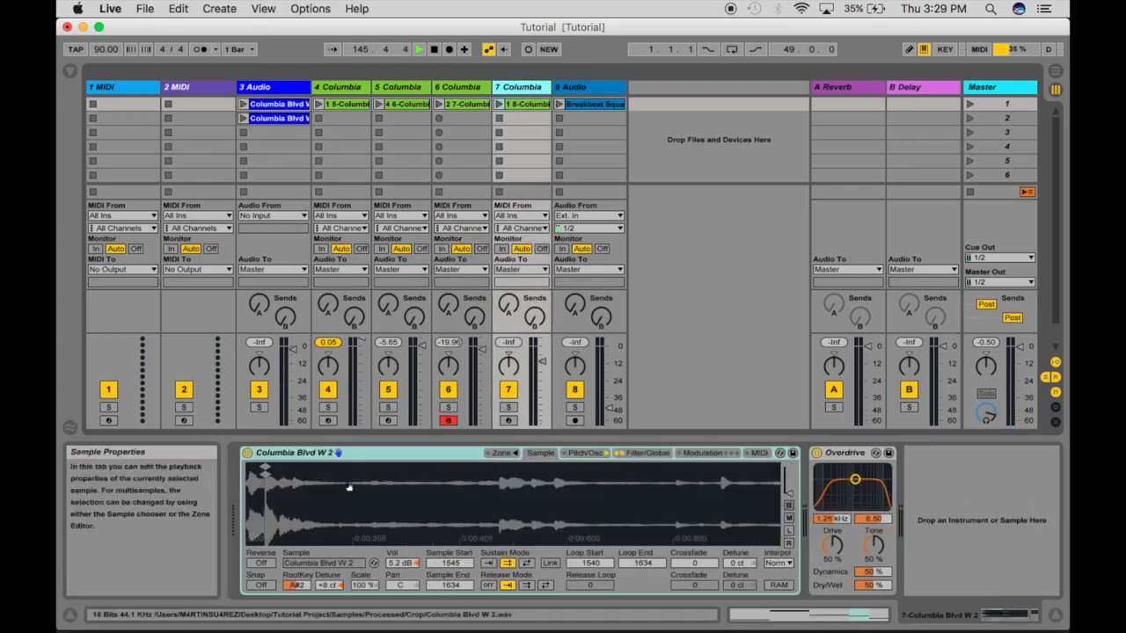
drag(349, 487, 349, 550)
scroll(349, 486, left, 5)
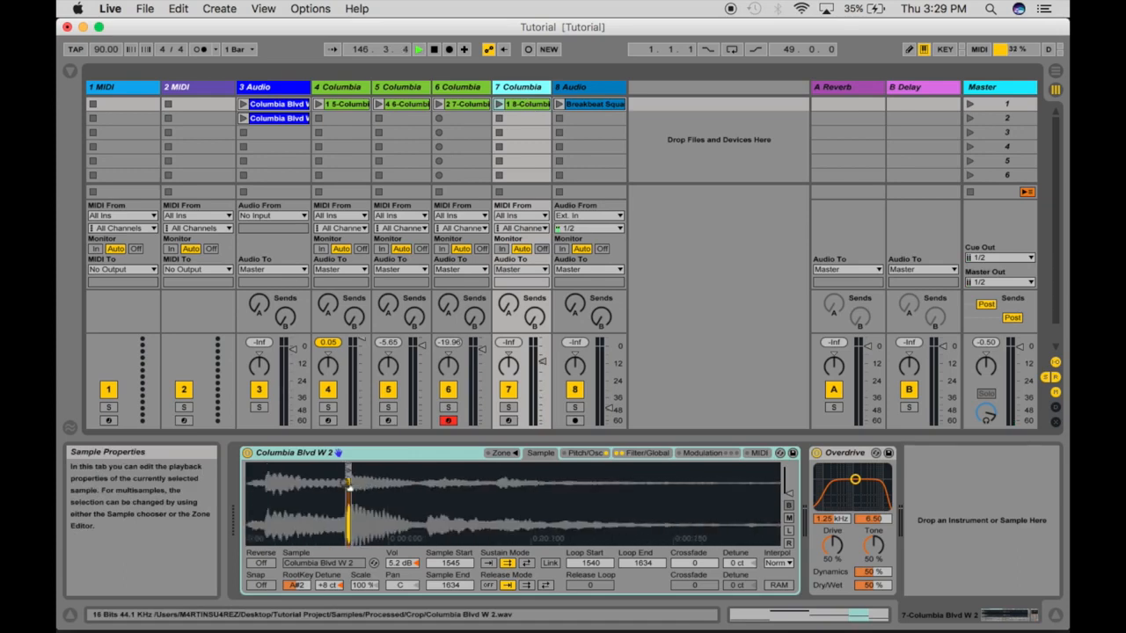
drag(392, 501, 392, 580)
scroll(393, 501, left, 10)
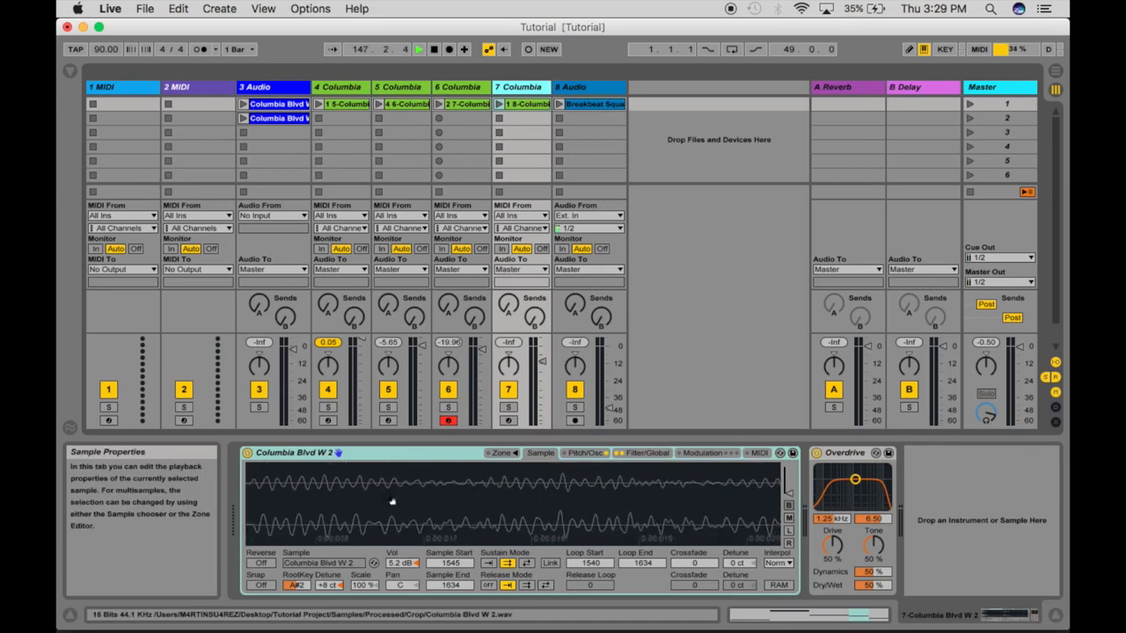
scroll(392, 502, right, 10)
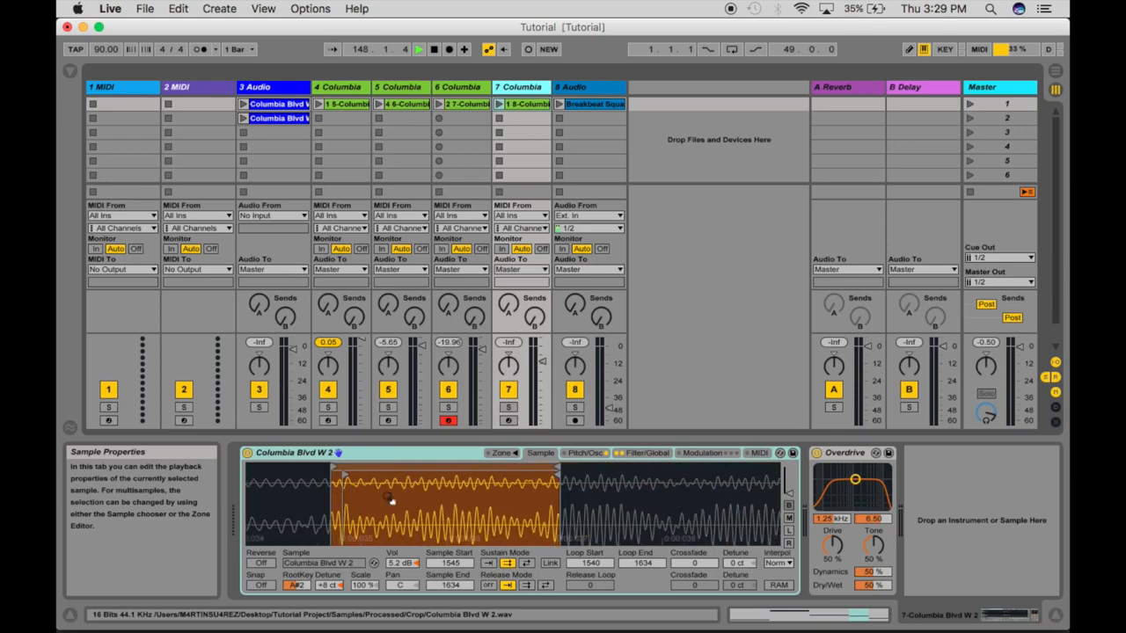
drag(585, 493, 585, 426)
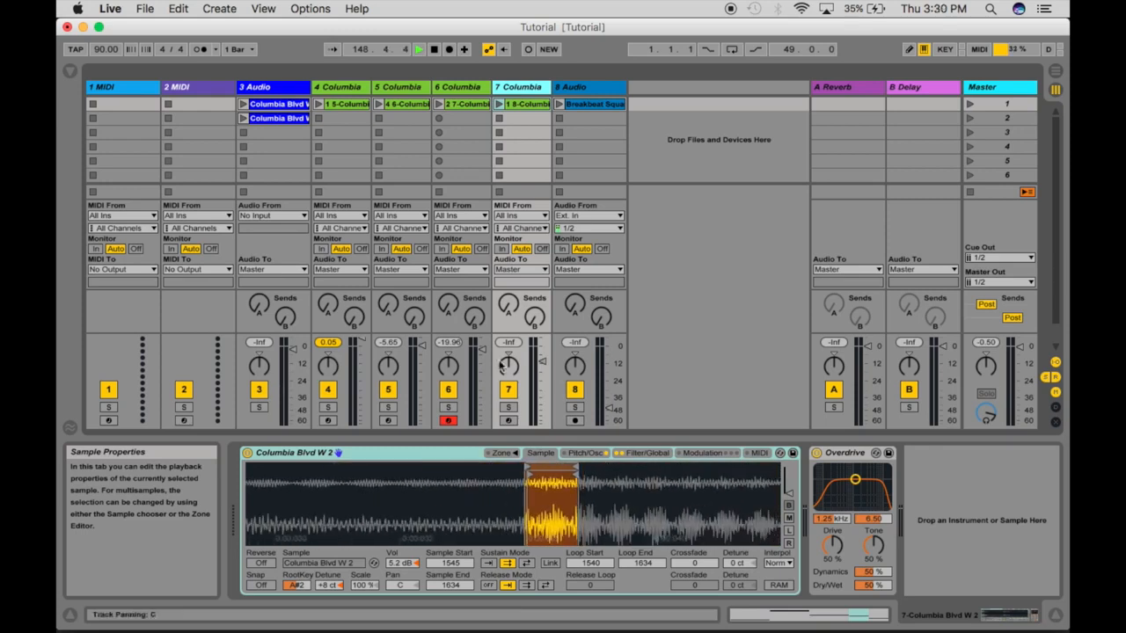
- Arm track 7 and play test notes while shifting the computer keyboard's range down, including to C0–D1
click(508, 420)
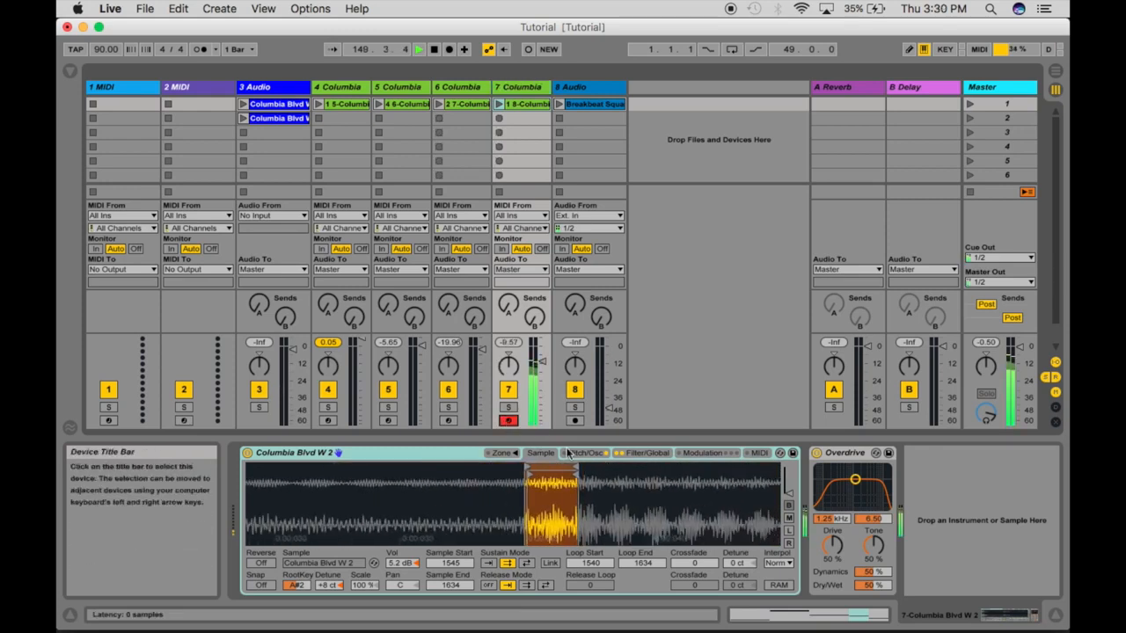
key(z)
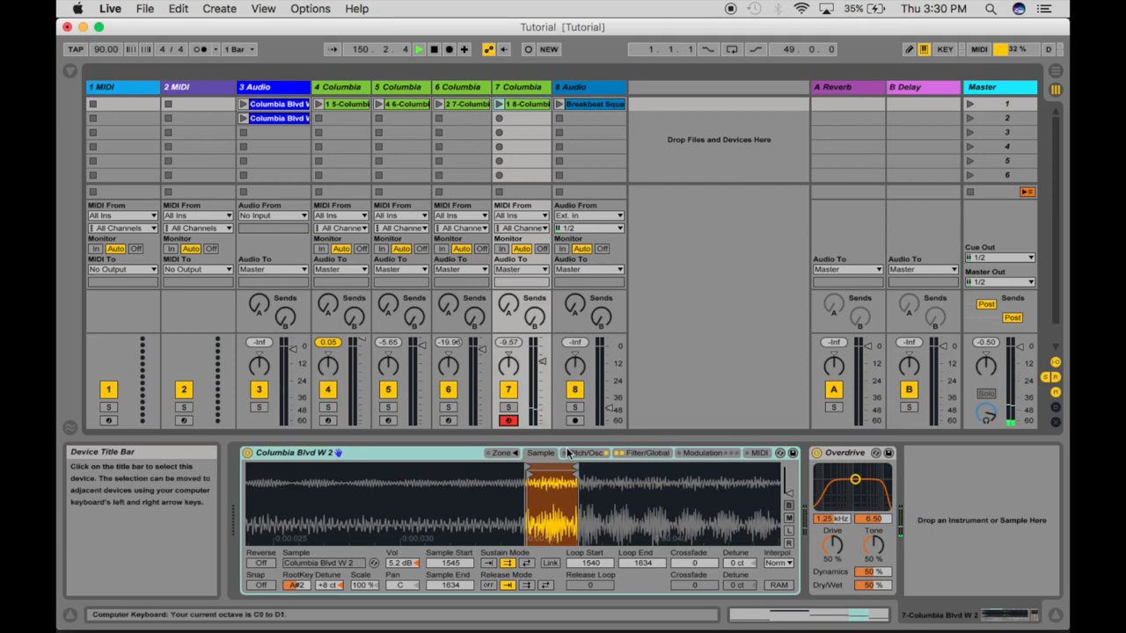
key(a)
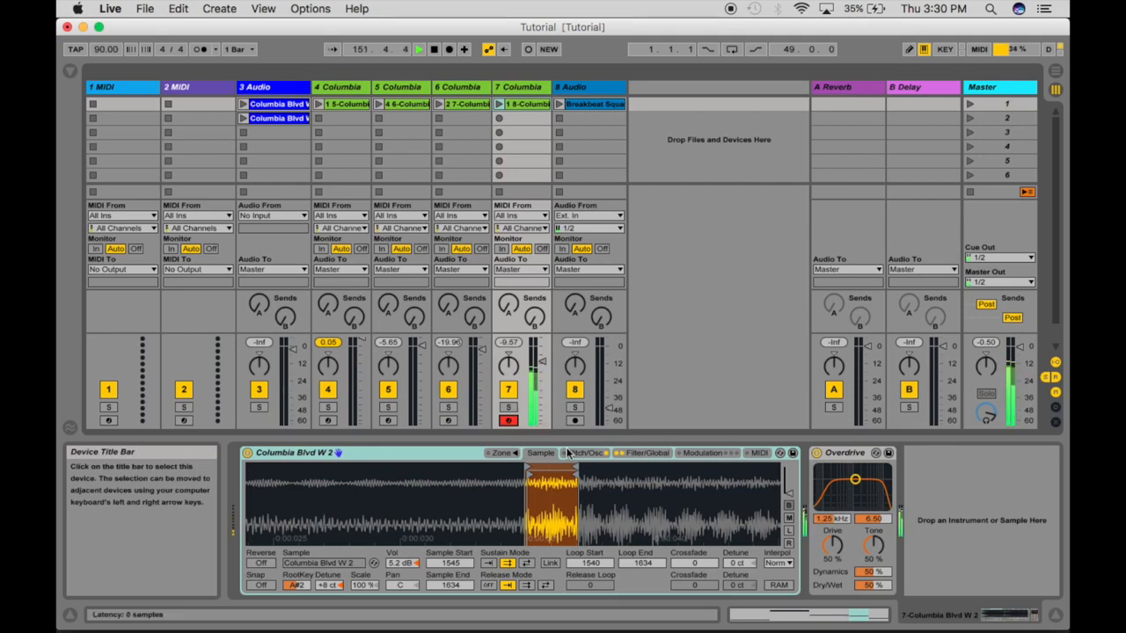
key(z)
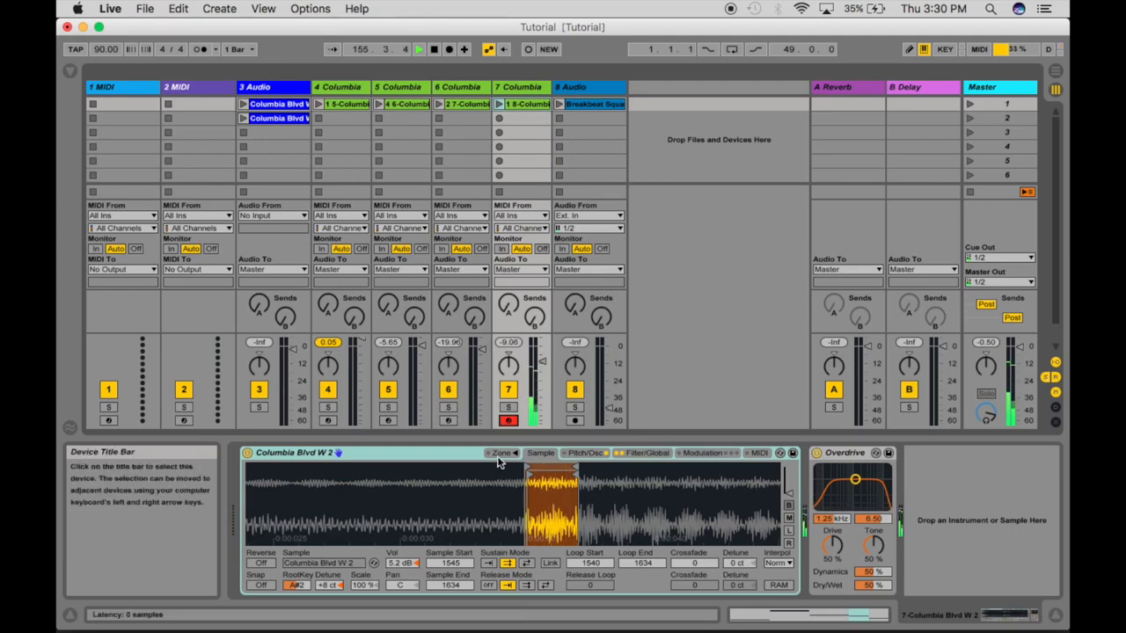
- Review the oscillator settings of track 7's Sampler, followed by its filter, shaper and volume envelope settings
click(584, 454)
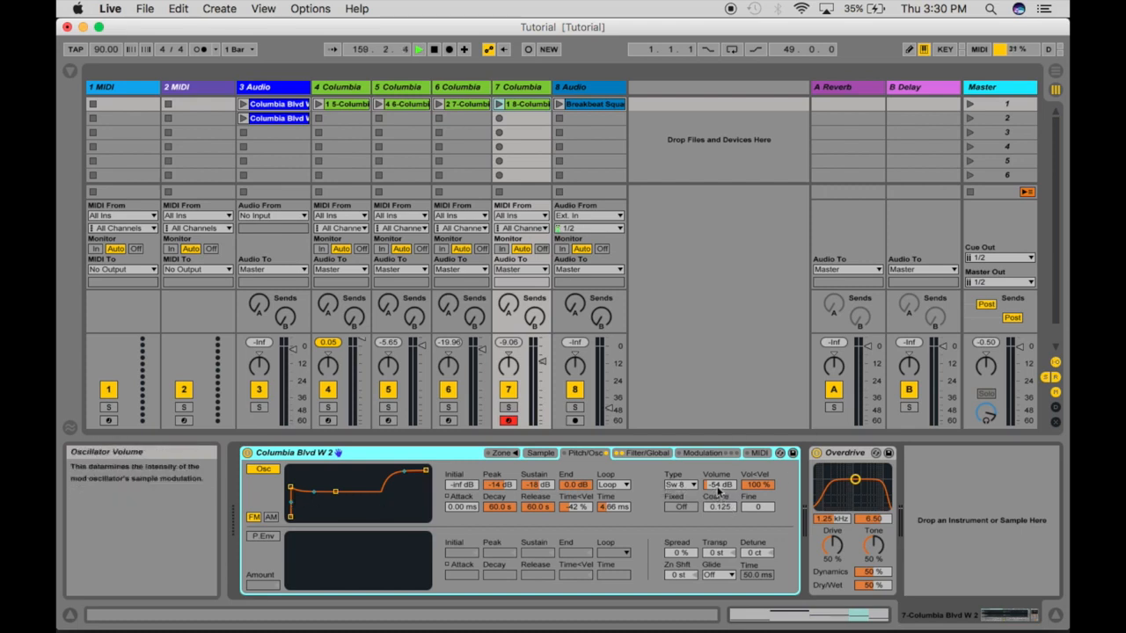
click(641, 453)
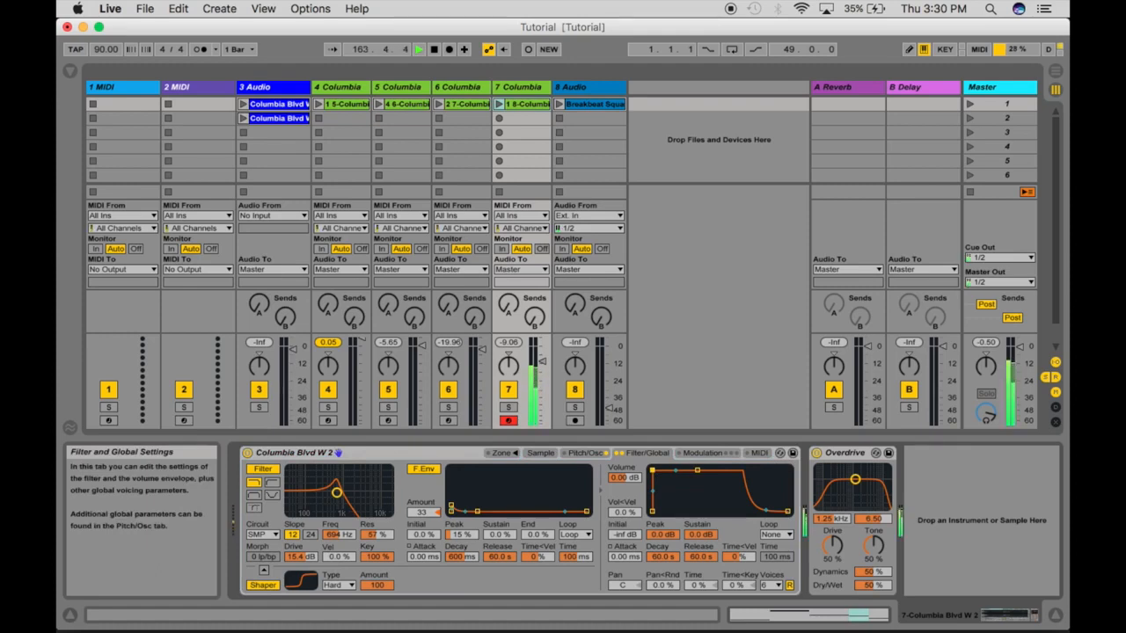
mouse_move(651, 471)
mouse_down()
mouse_move(671, 486)
mouse_move(689, 482)
mouse_move(652, 472)
mouse_up()
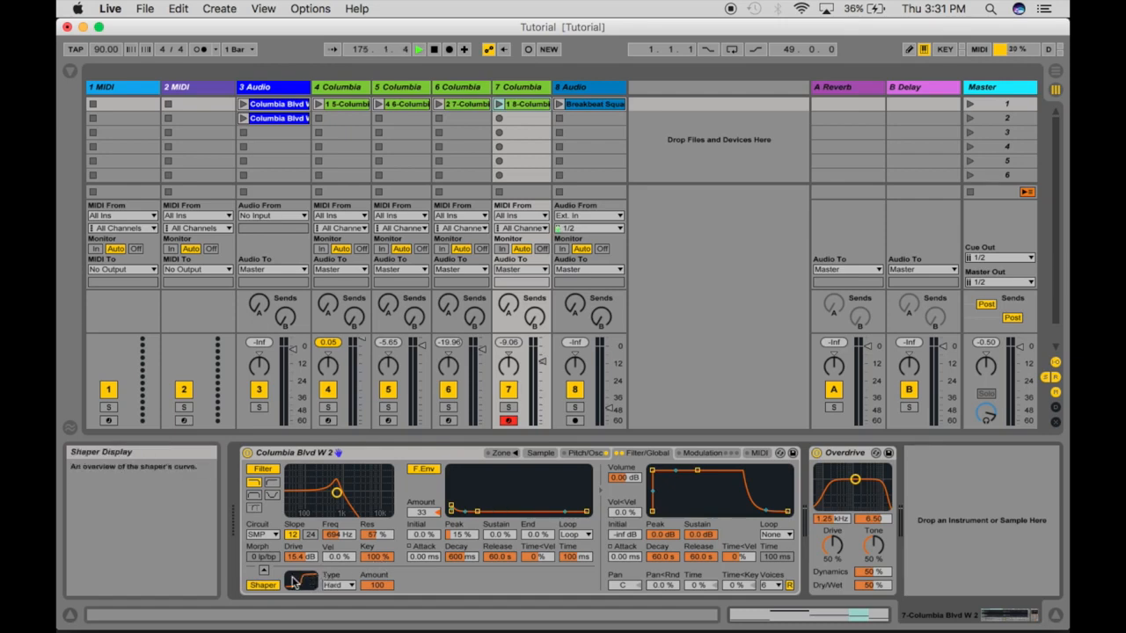
- Compare track 7's sound with and without the Sampler's Shaper, and with and without the Overdrive effect
click(265, 586)
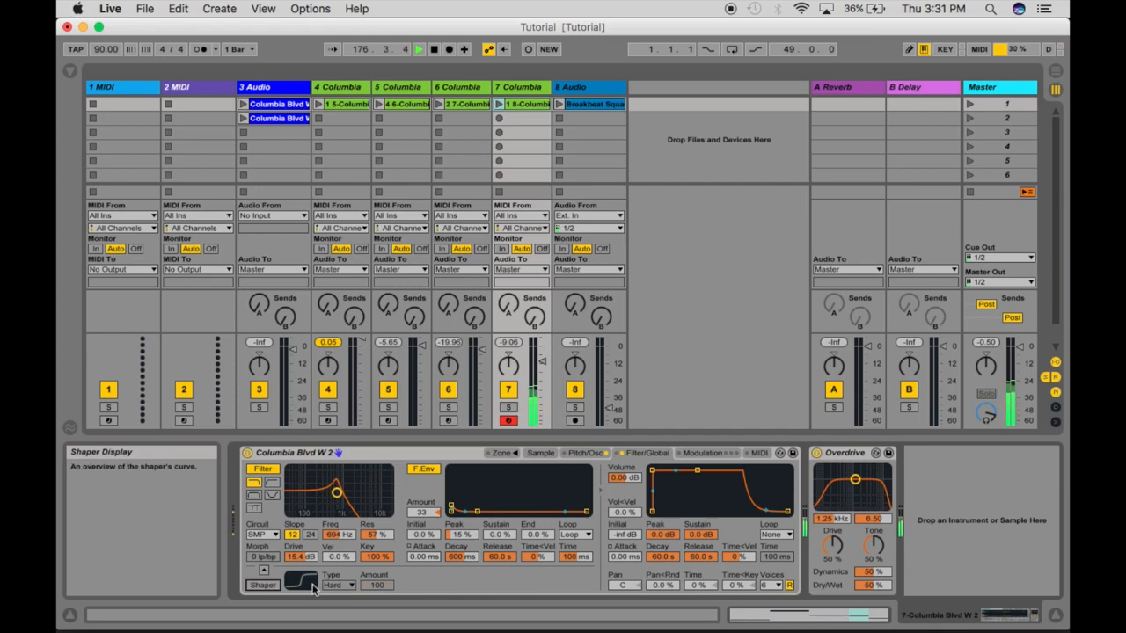
click(270, 587)
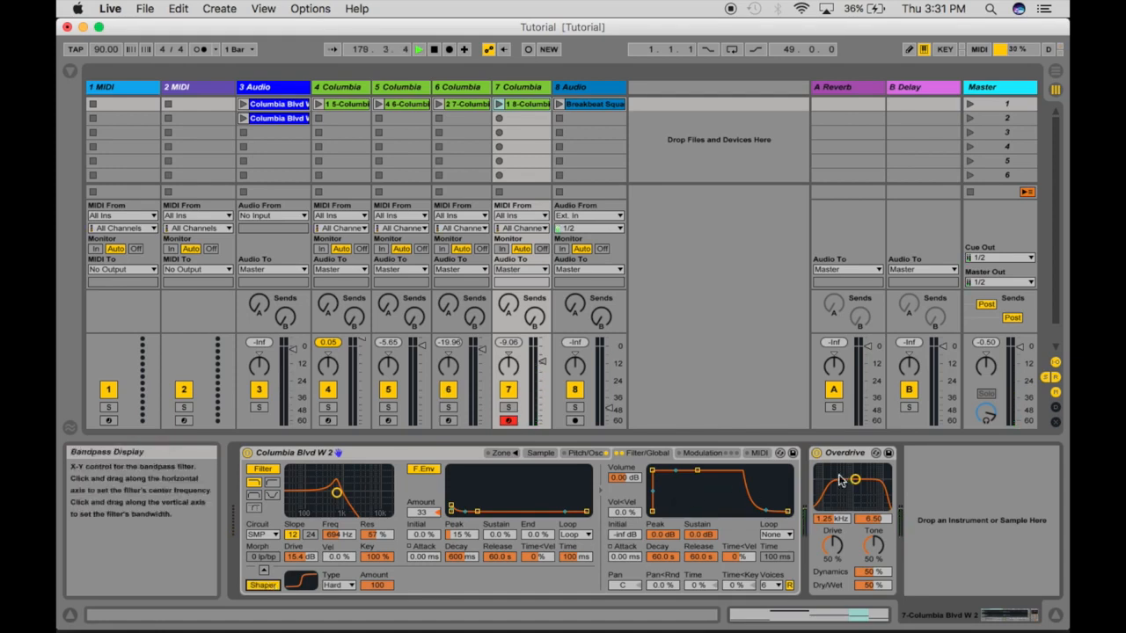
click(817, 455)
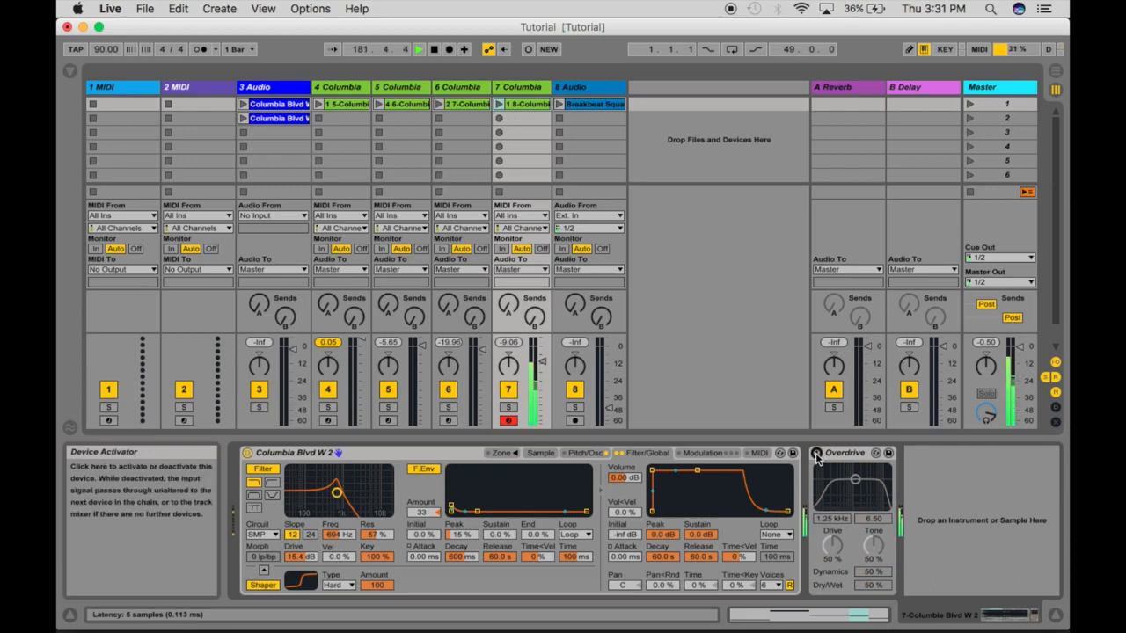
click(817, 455)
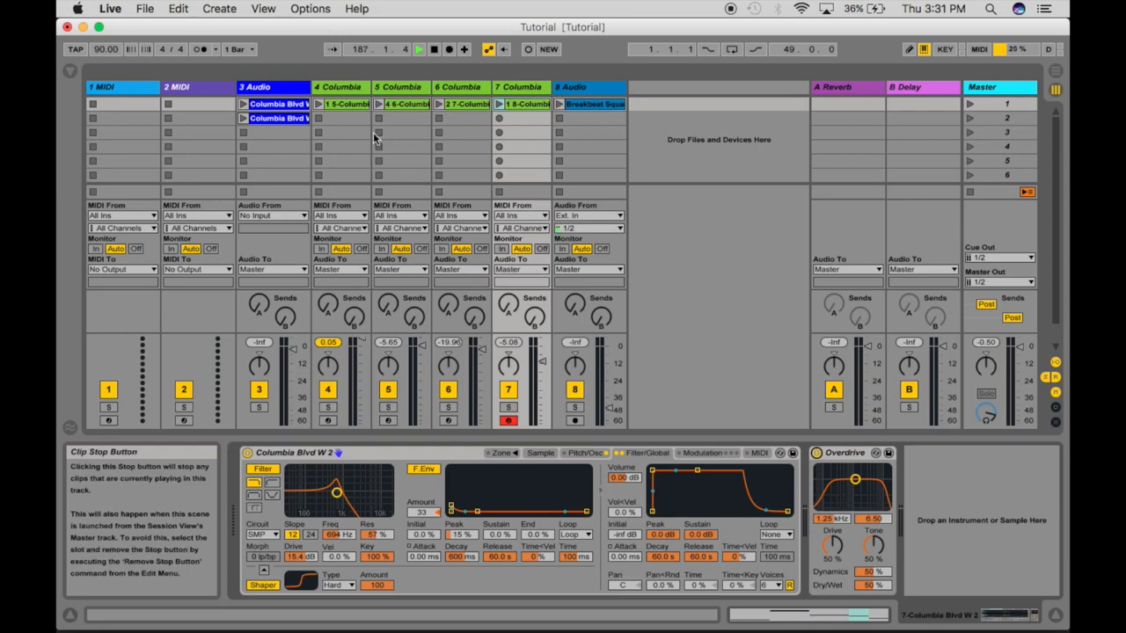
- Open the Arrangement view, switch all tracks back to arrangement playback, and return the song position to 1.1.1
click(342, 106)
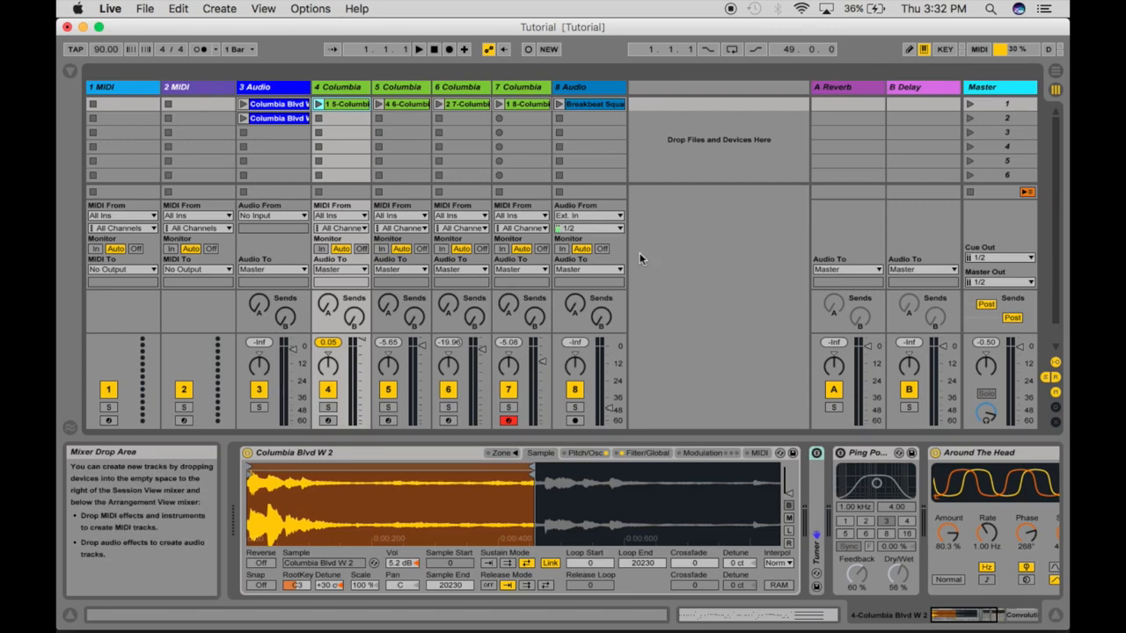
click(1056, 76)
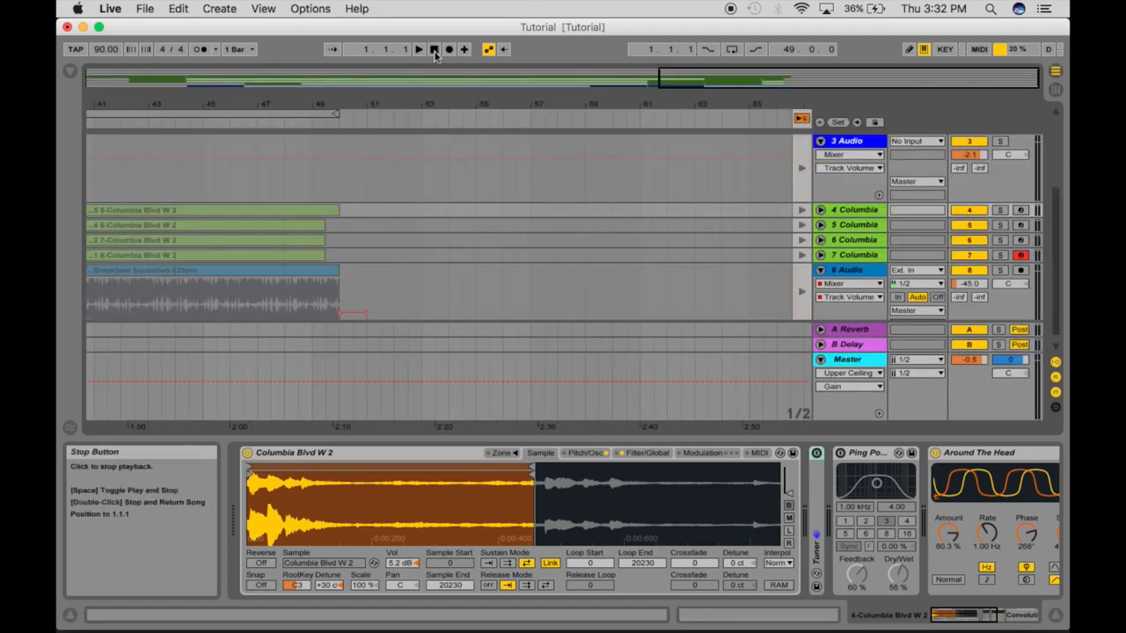
click(802, 118)
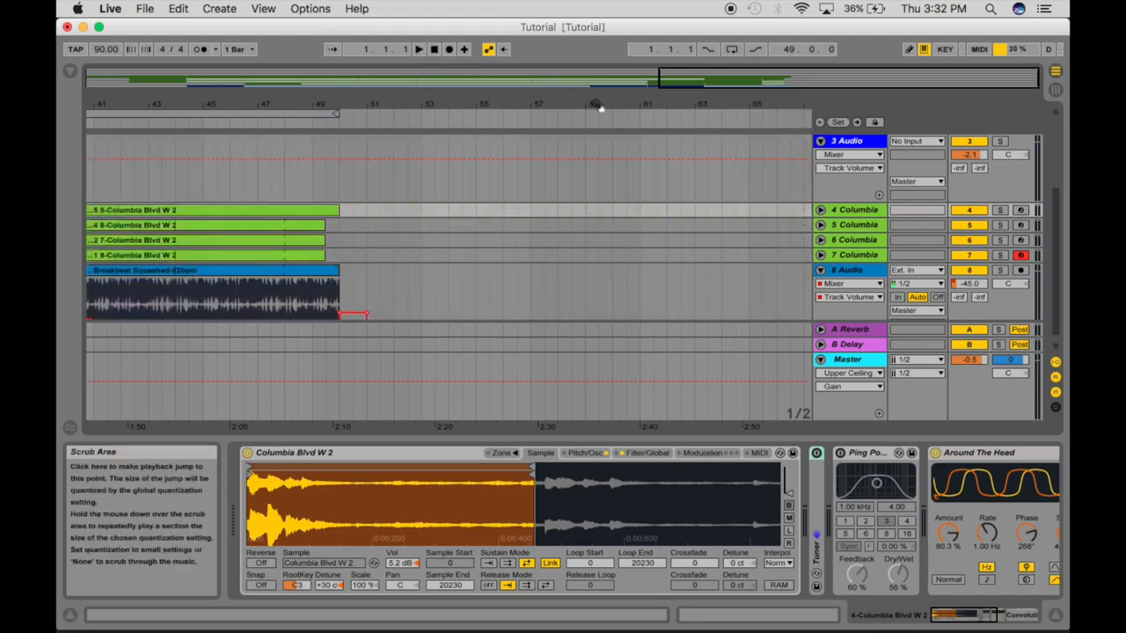
double_click(434, 50)
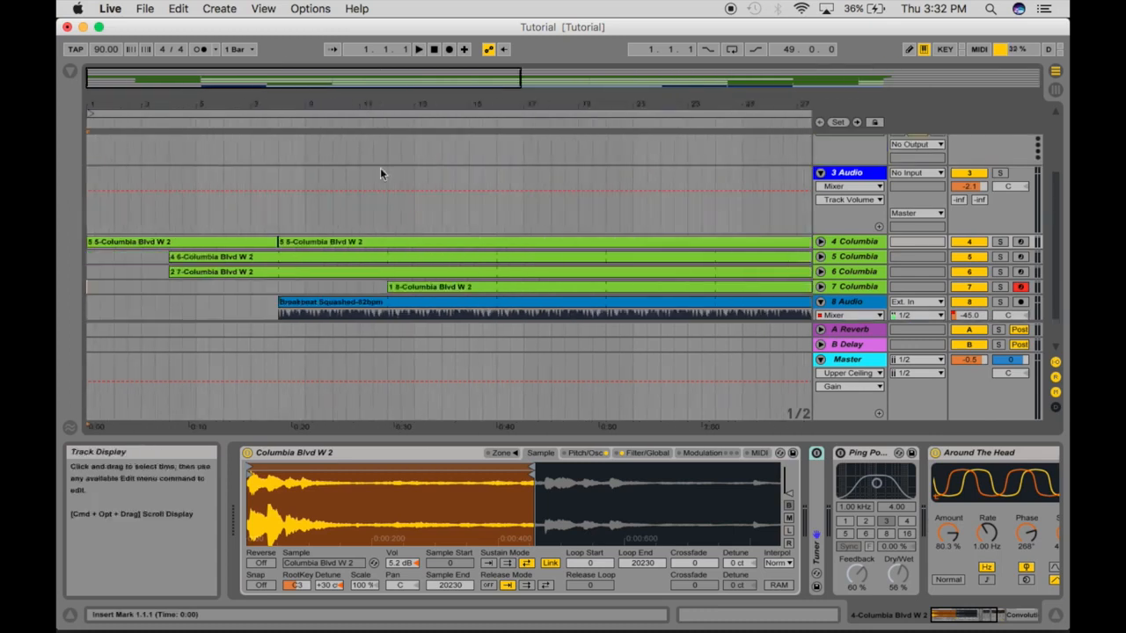
- Disarm track 7 and play the arrangement from the beginning
scroll(367, 169, down, 2)
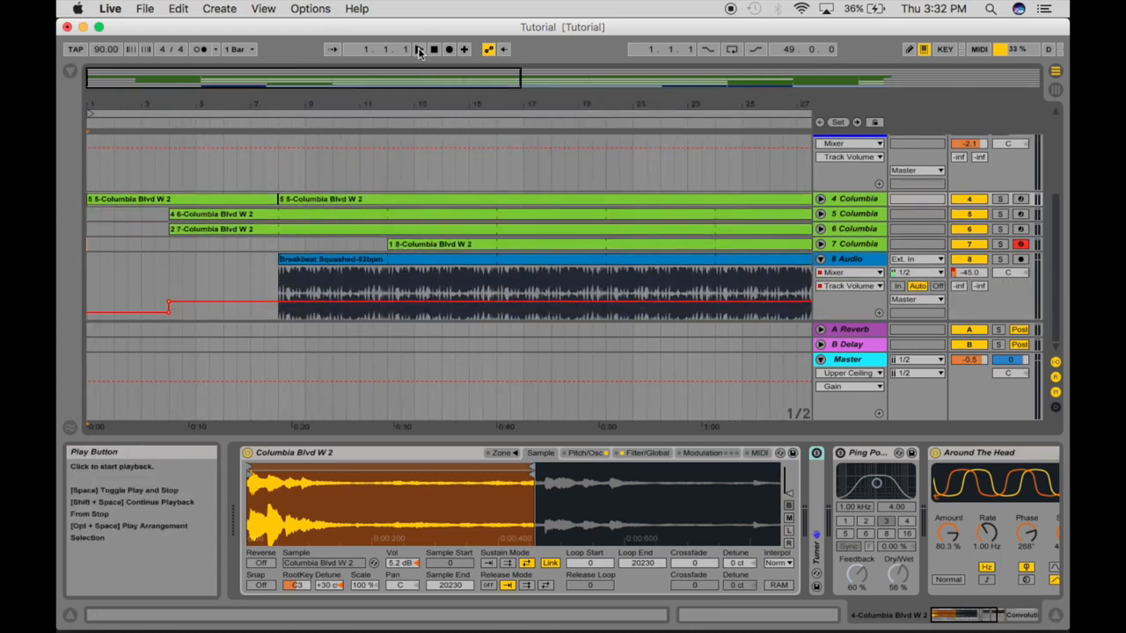
click(1029, 245)
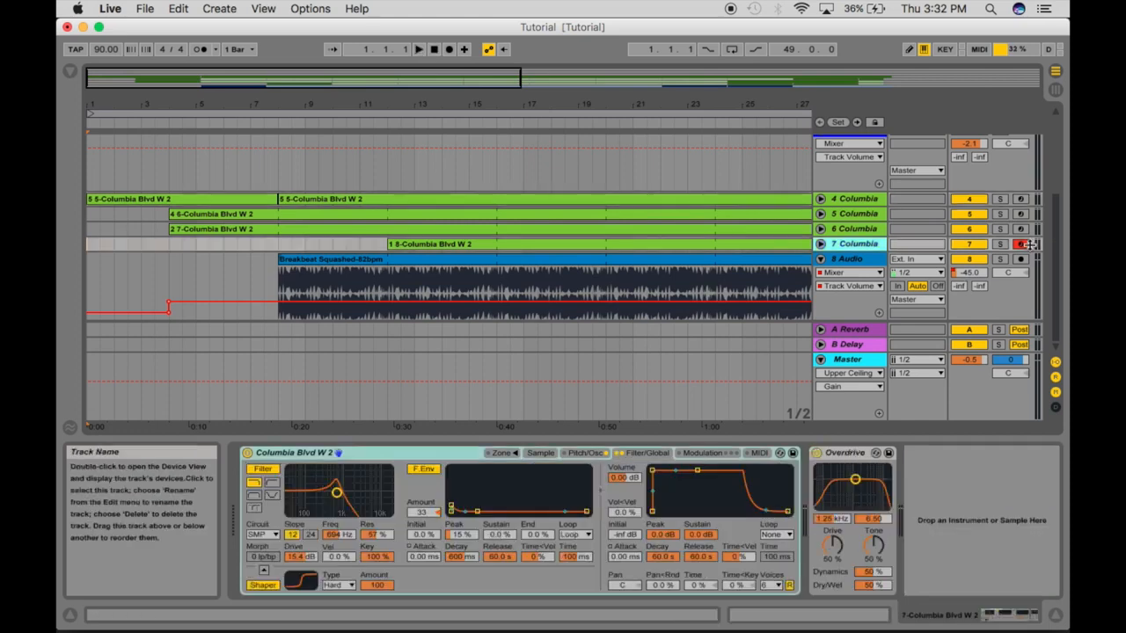
click(1028, 245)
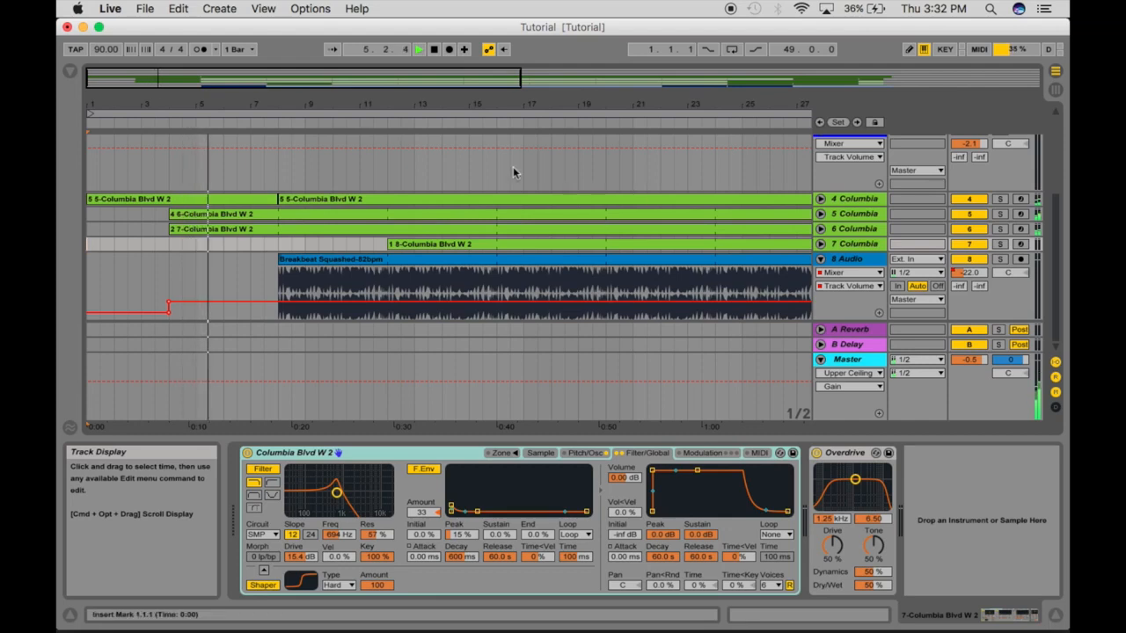
- Follow the playback in both the Session mixer and the Arrangement, and view the limiter on the Master track
click(1057, 93)
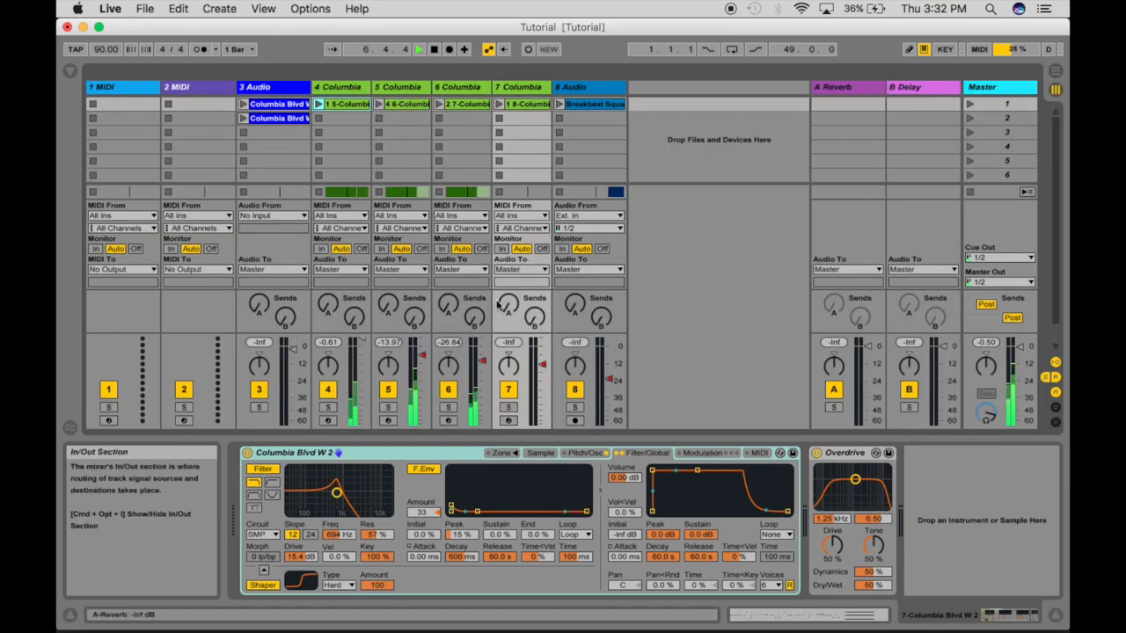
click(1056, 73)
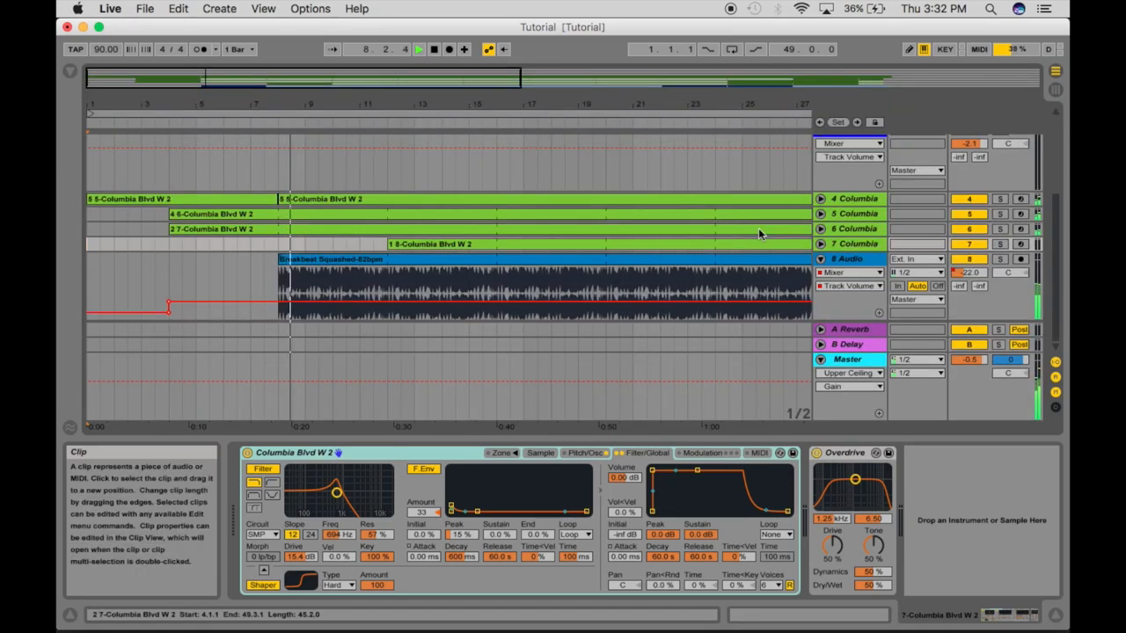
click(1054, 92)
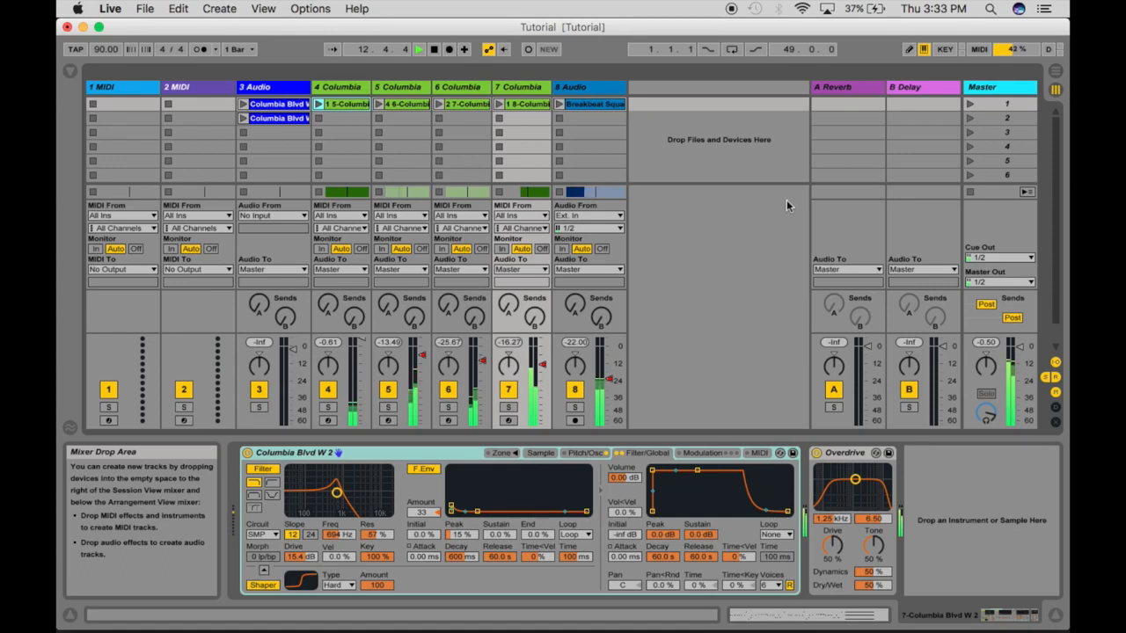
click(1055, 74)
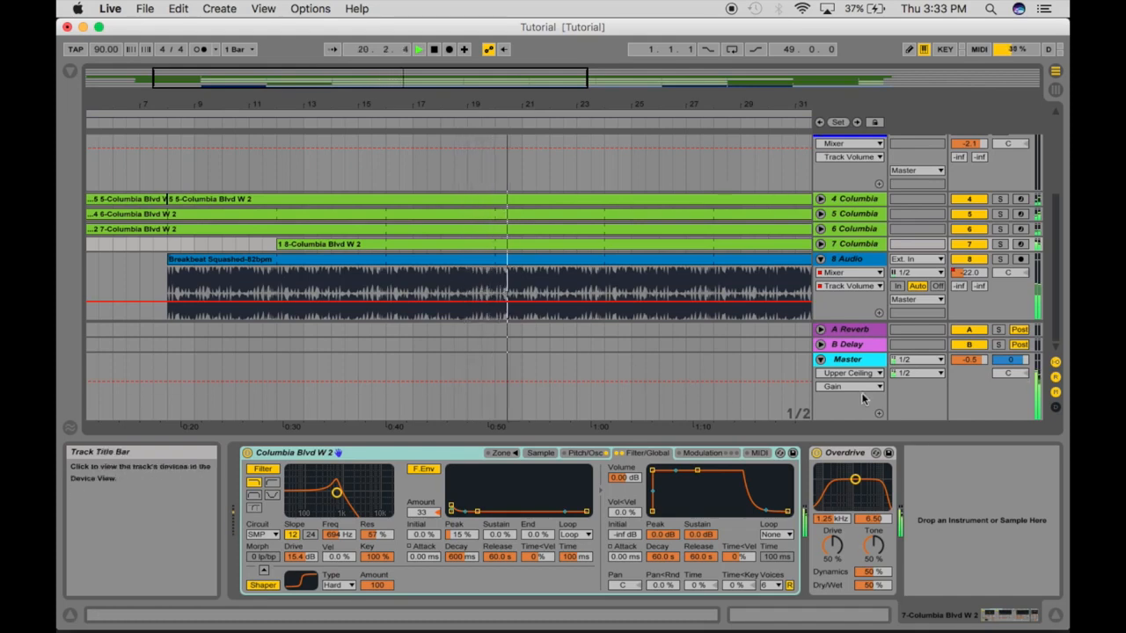
click(808, 381)
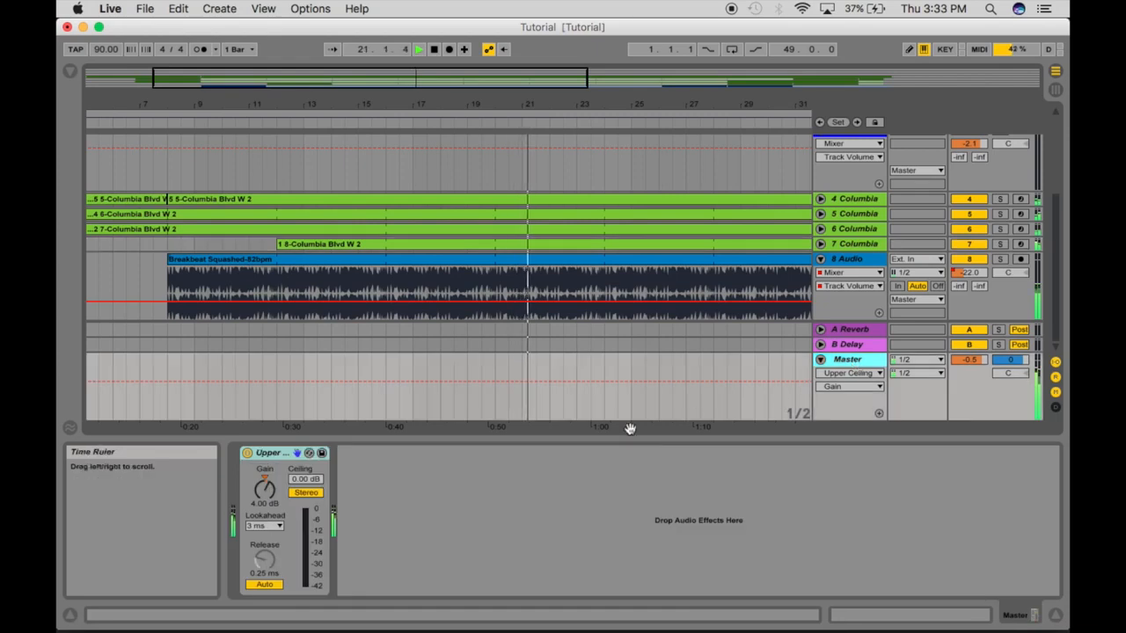
click(1058, 92)
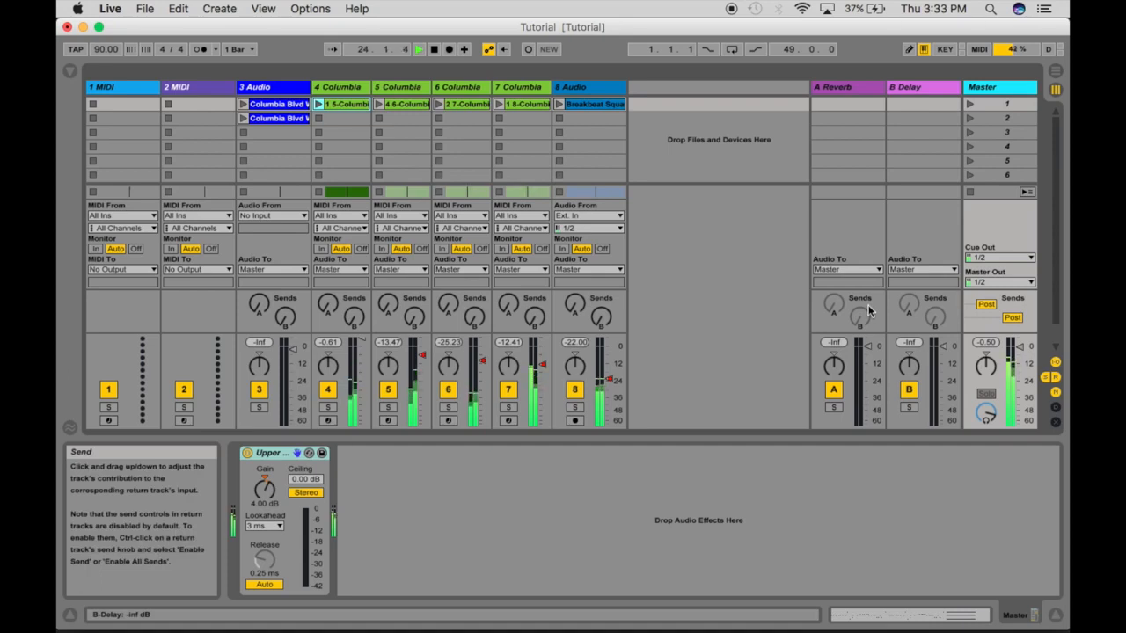
- Examine the devices of tracks 4 to 7 during playback, including track 7's sample loop and track 6's effects
click(348, 87)
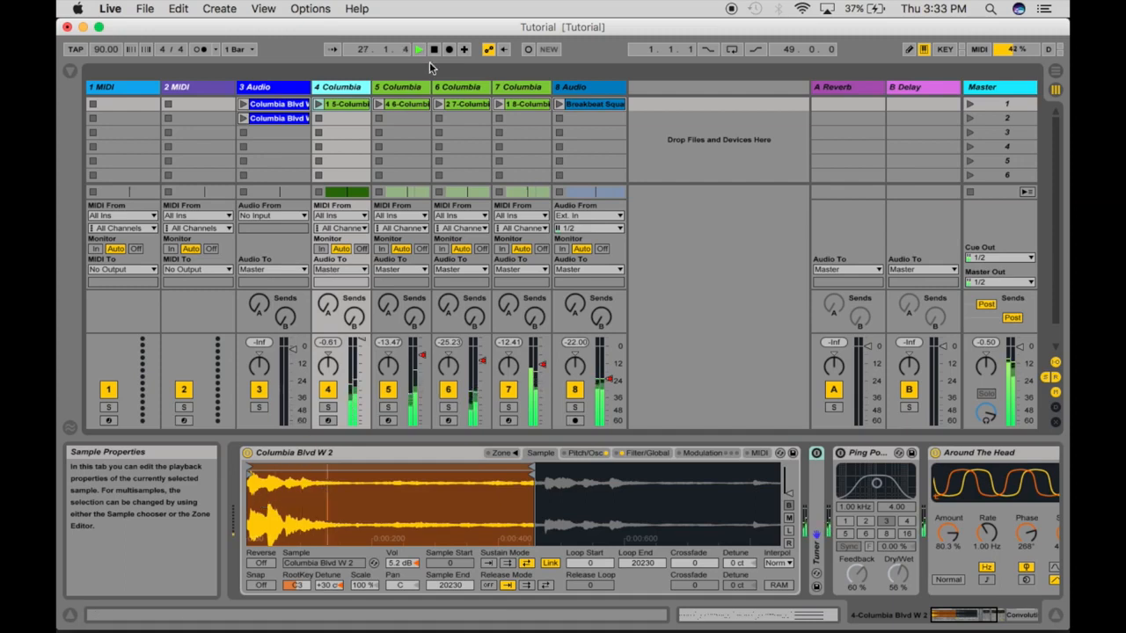
click(517, 88)
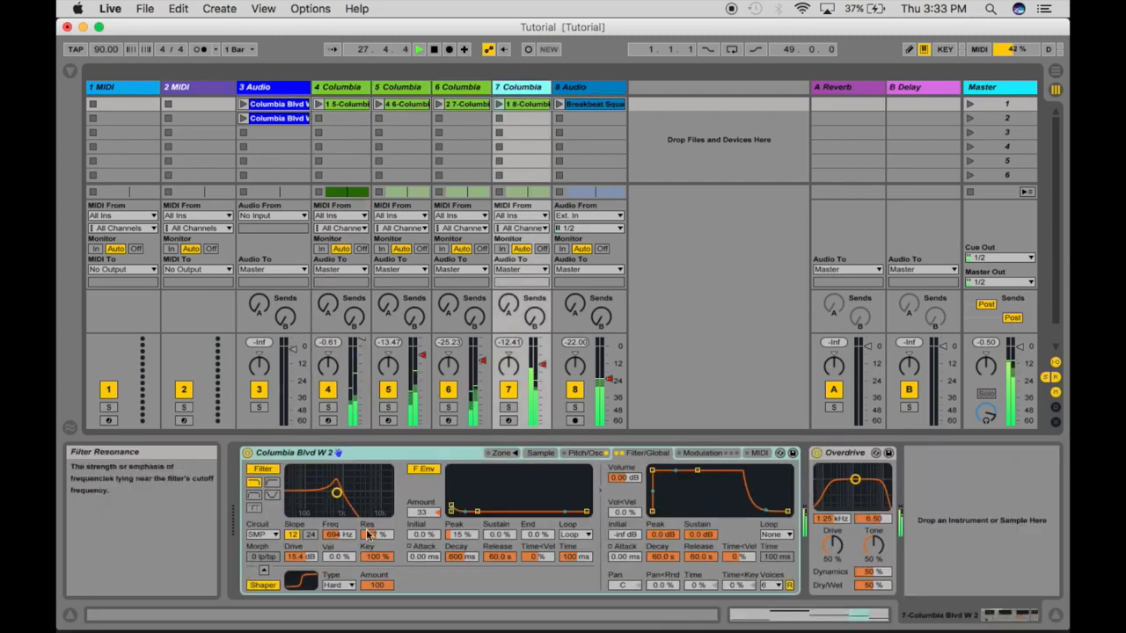
click(547, 453)
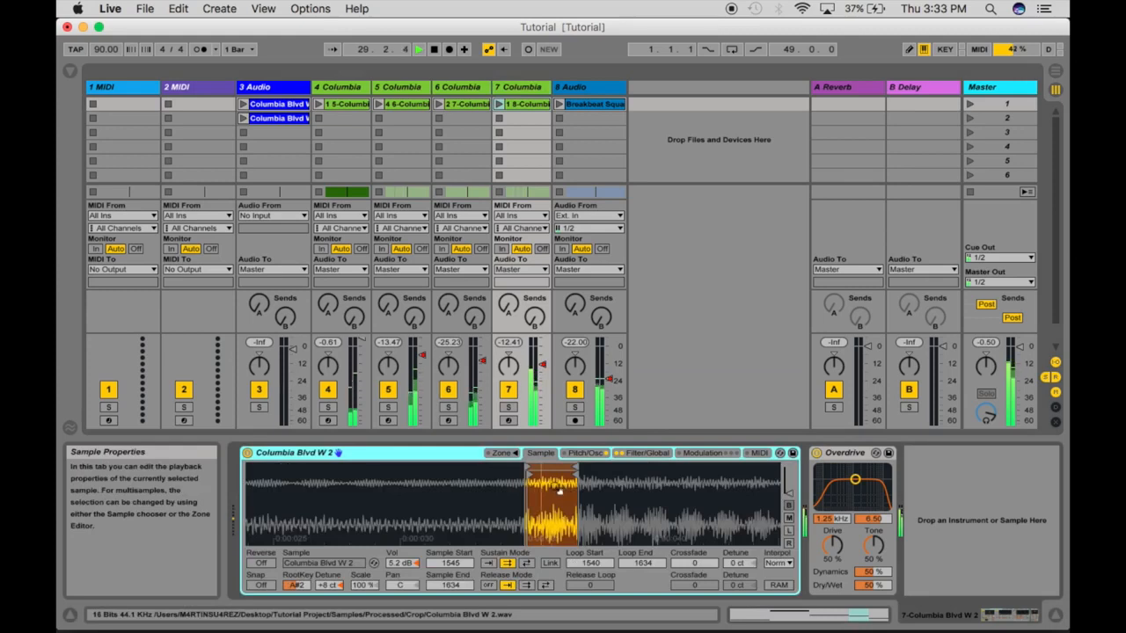
click(469, 94)
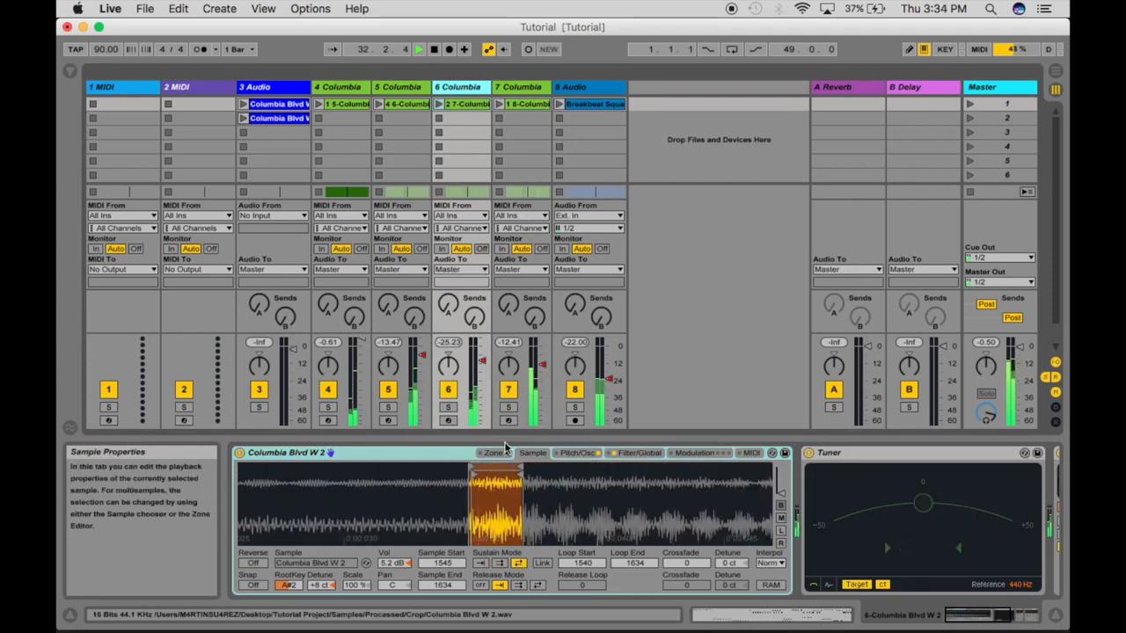
click(412, 90)
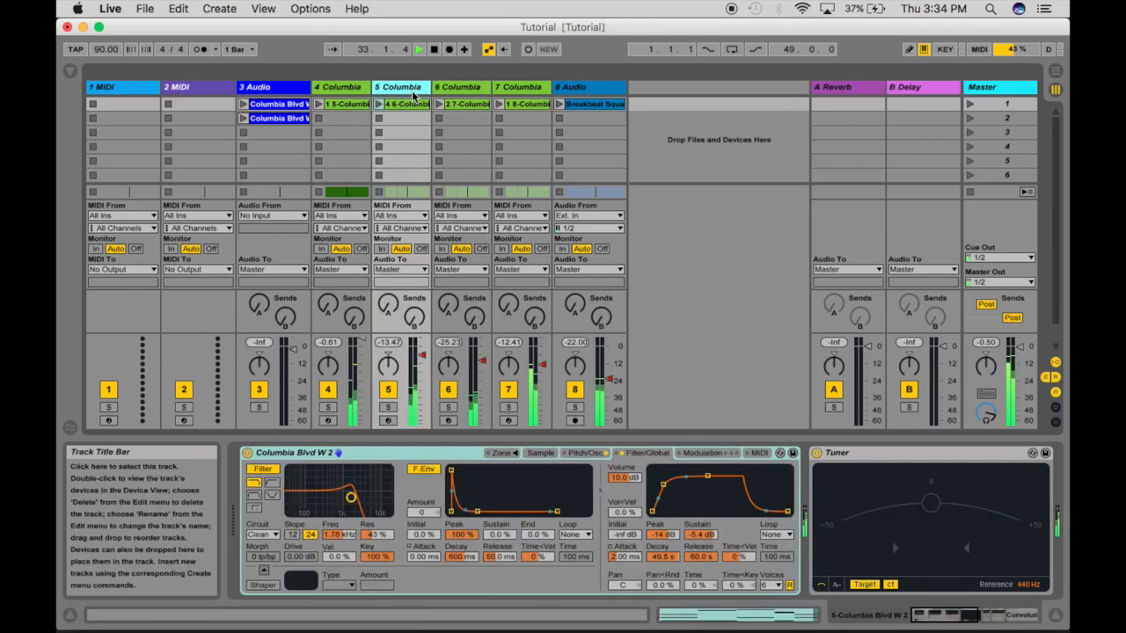
click(443, 90)
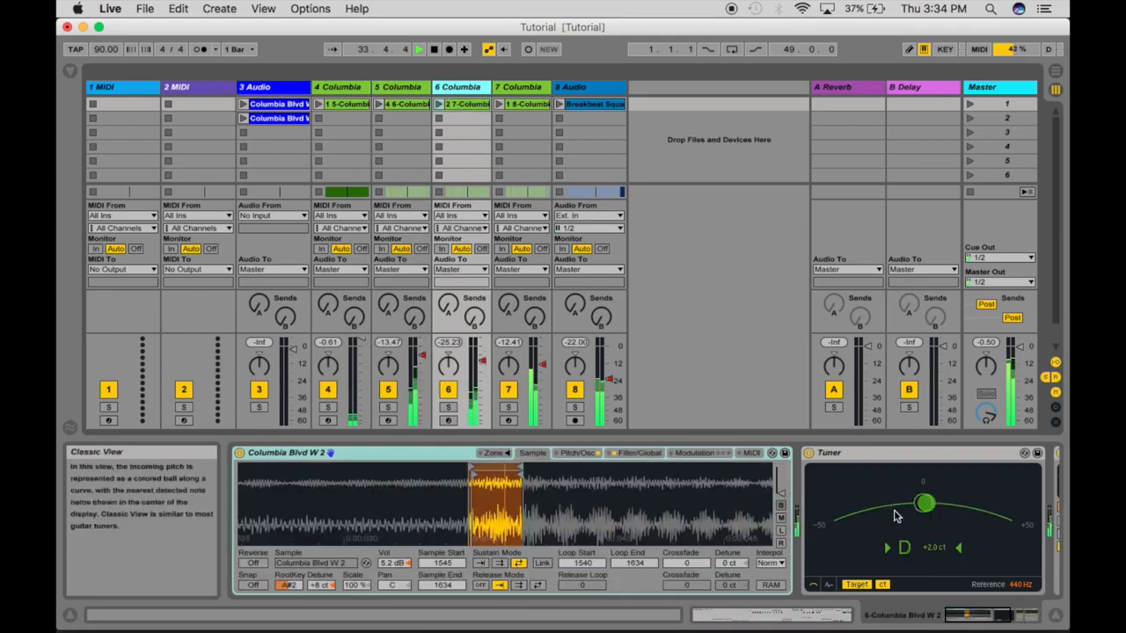
scroll(896, 517, right, 5)
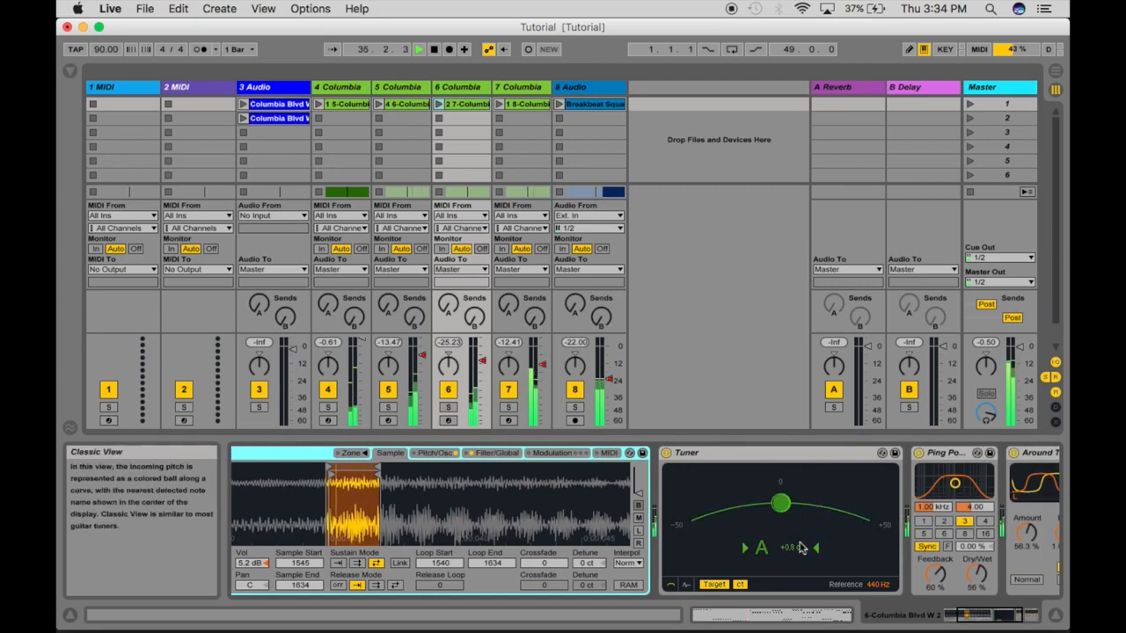
scroll(800, 547, right, 1)
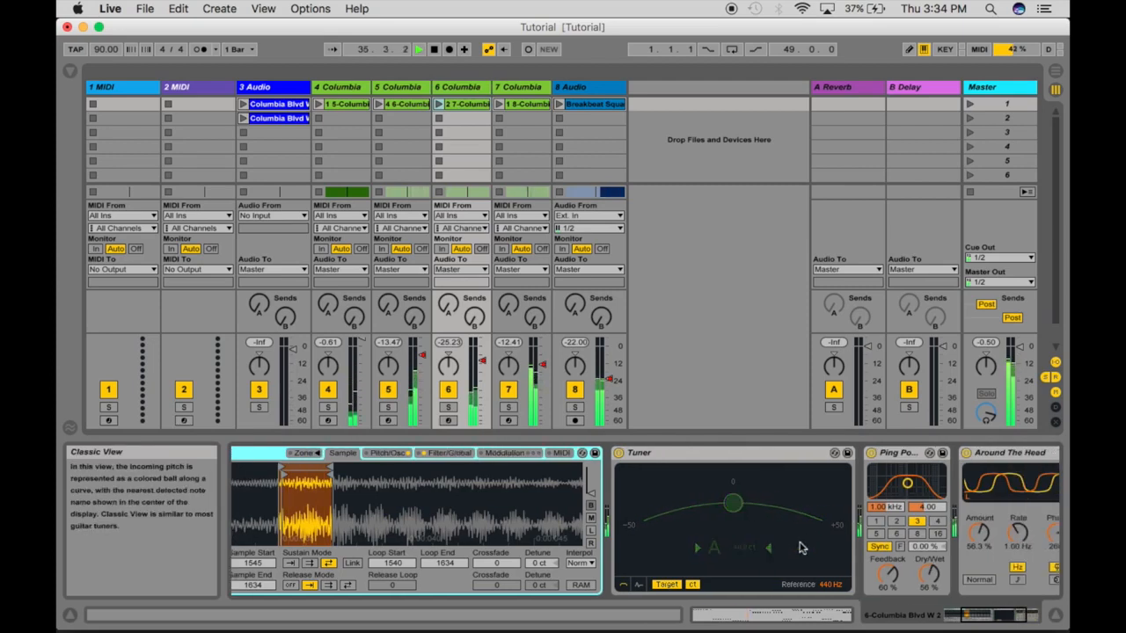
- Review the device chains of tracks 5, 4, 7 and 6 again to the song's end, and stop playback at 1.1.1
click(407, 89)
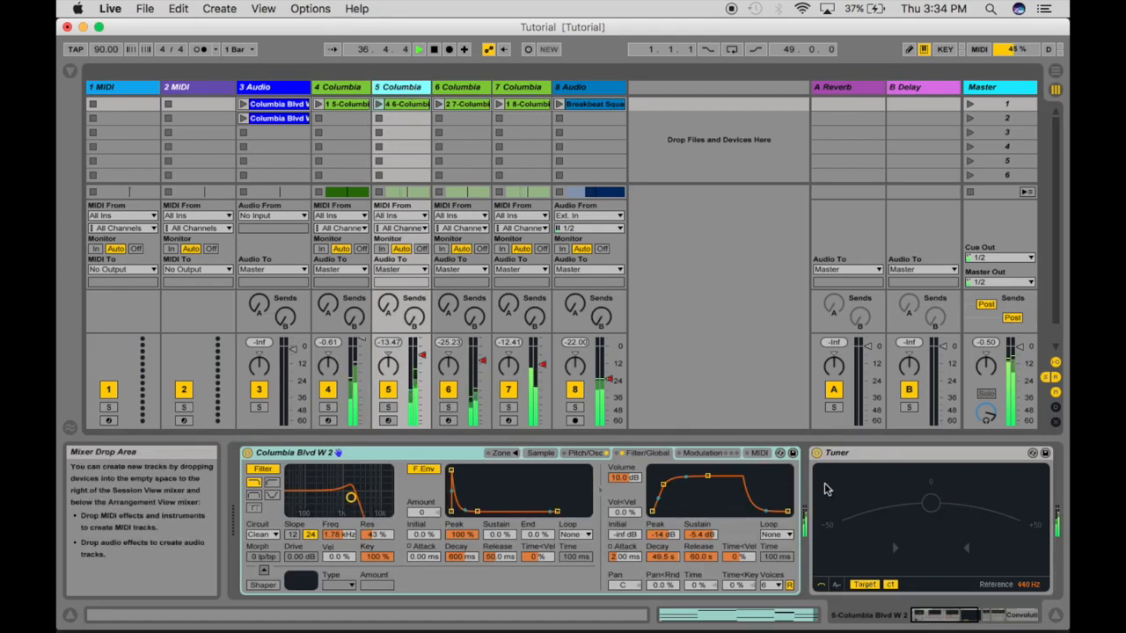
click(348, 88)
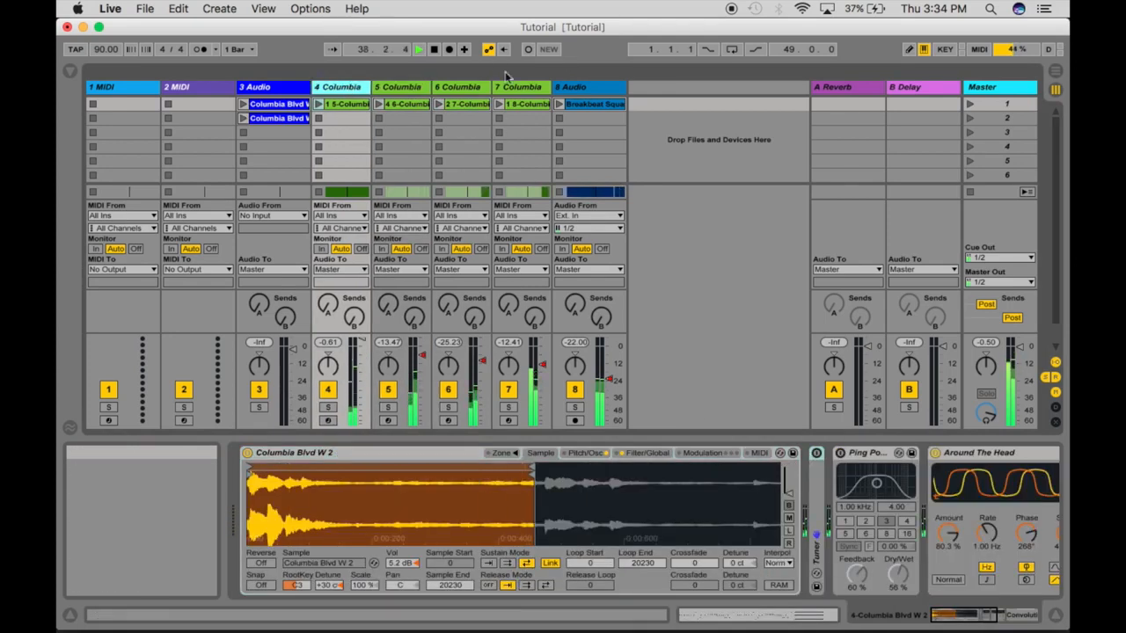
click(532, 87)
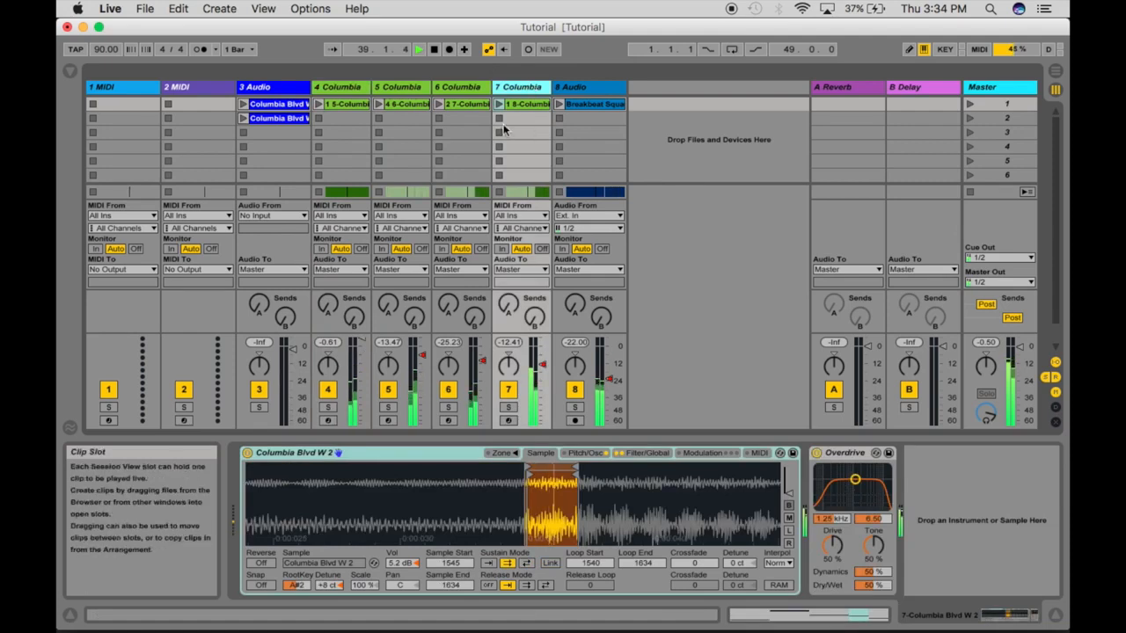
click(466, 88)
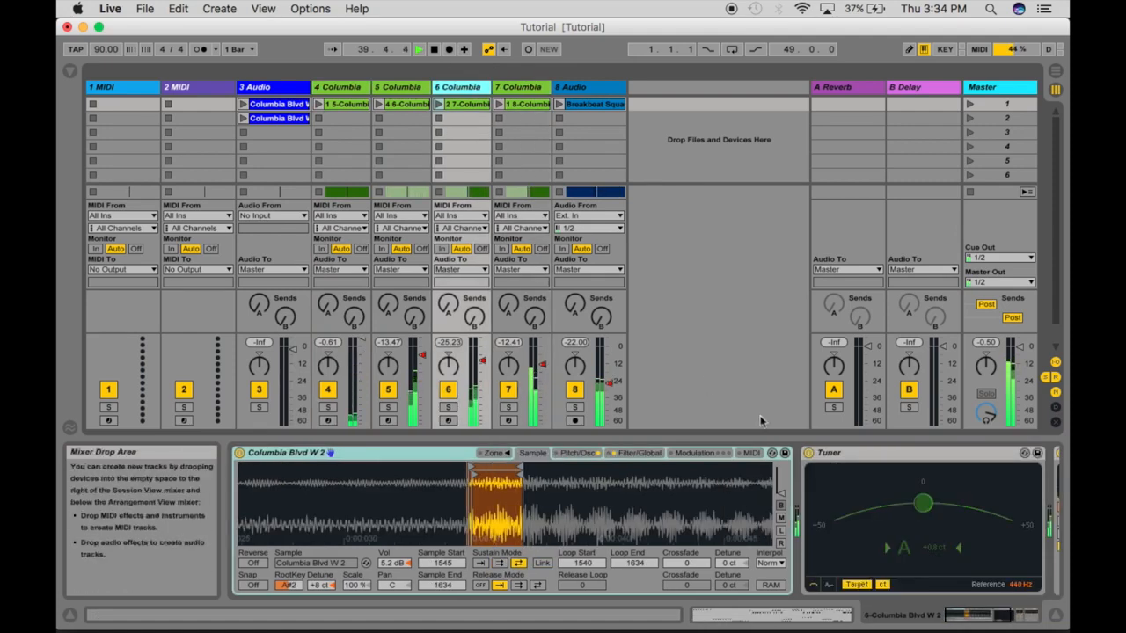
scroll(860, 519, right, 3)
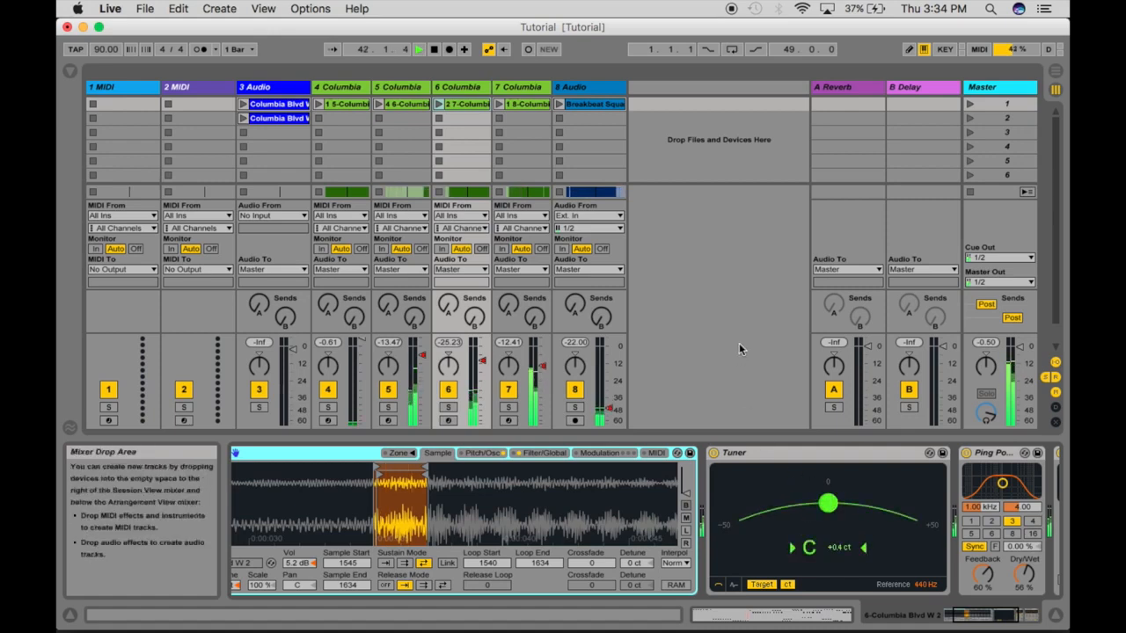
click(342, 87)
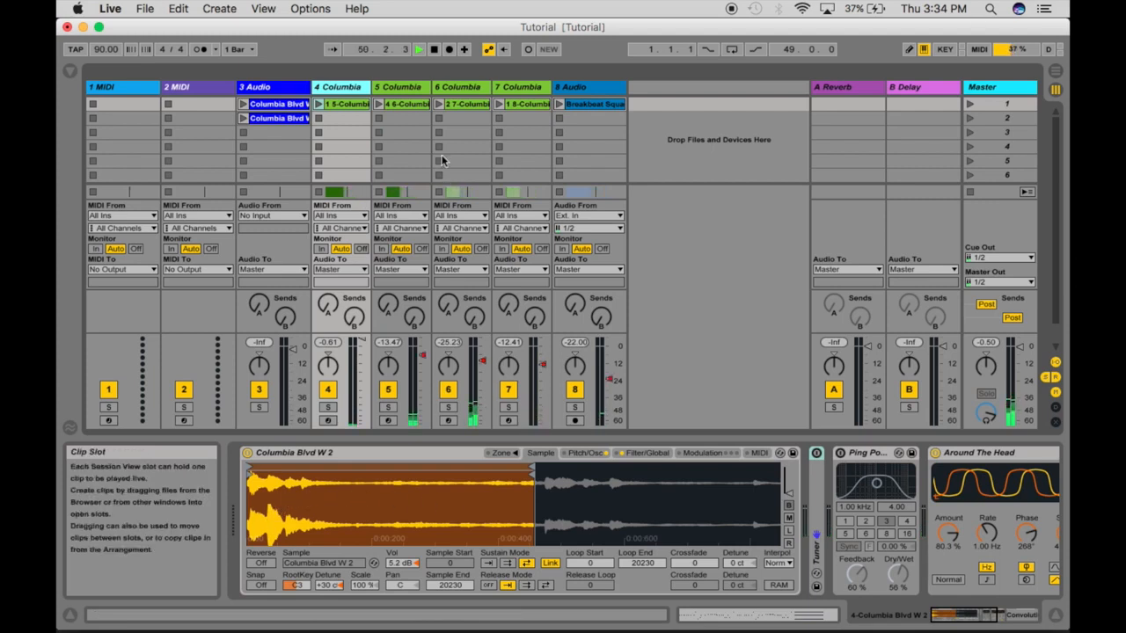
double_click(434, 51)
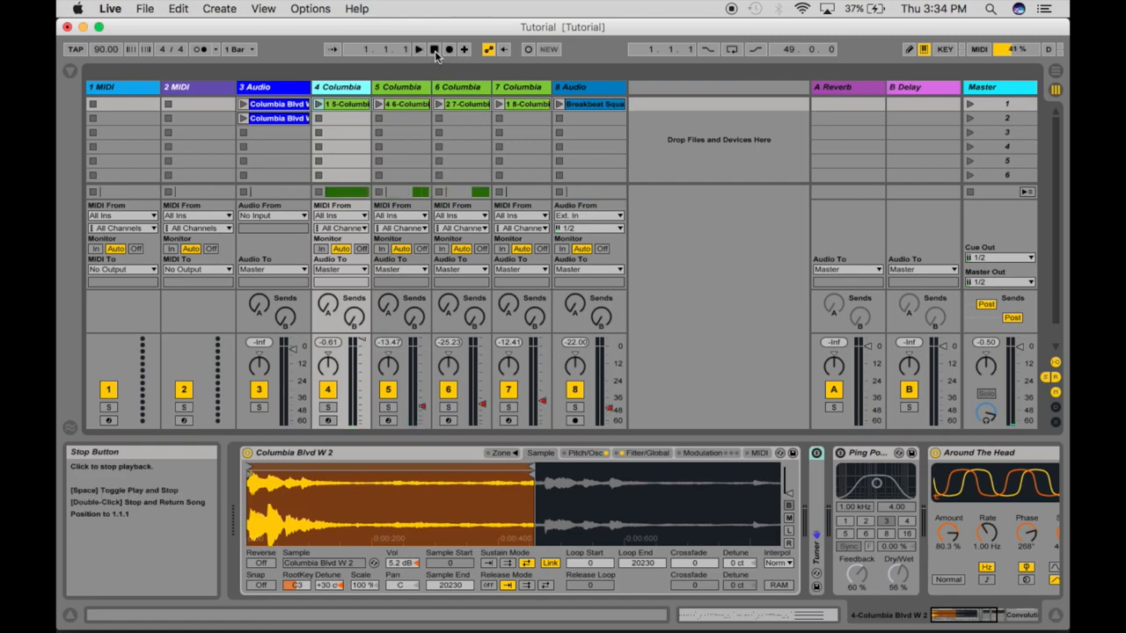